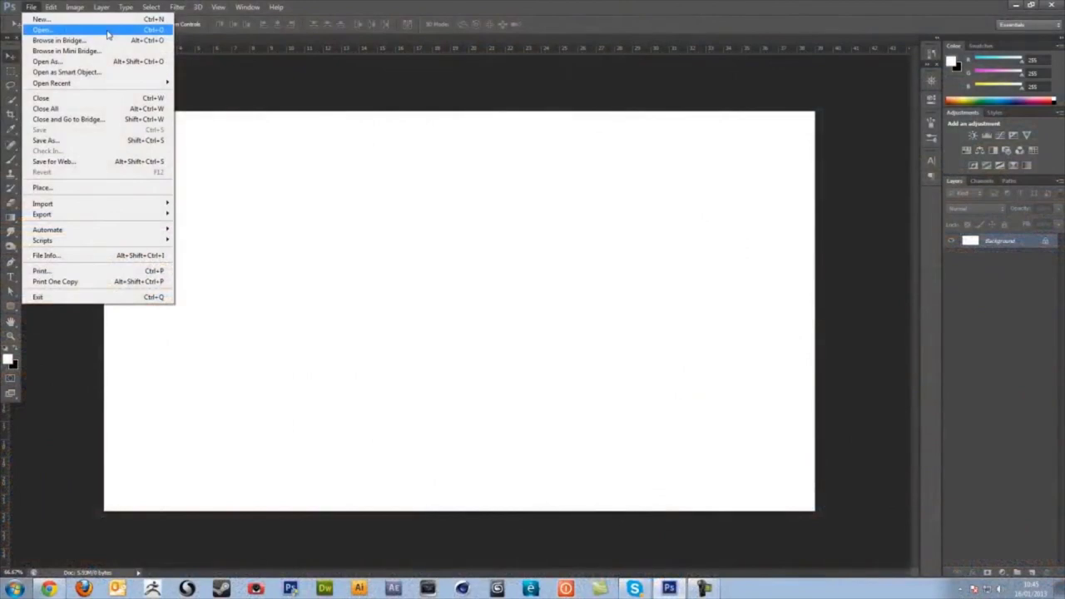
pyautogui.click(107, 31)
pyautogui.click(405, 193)
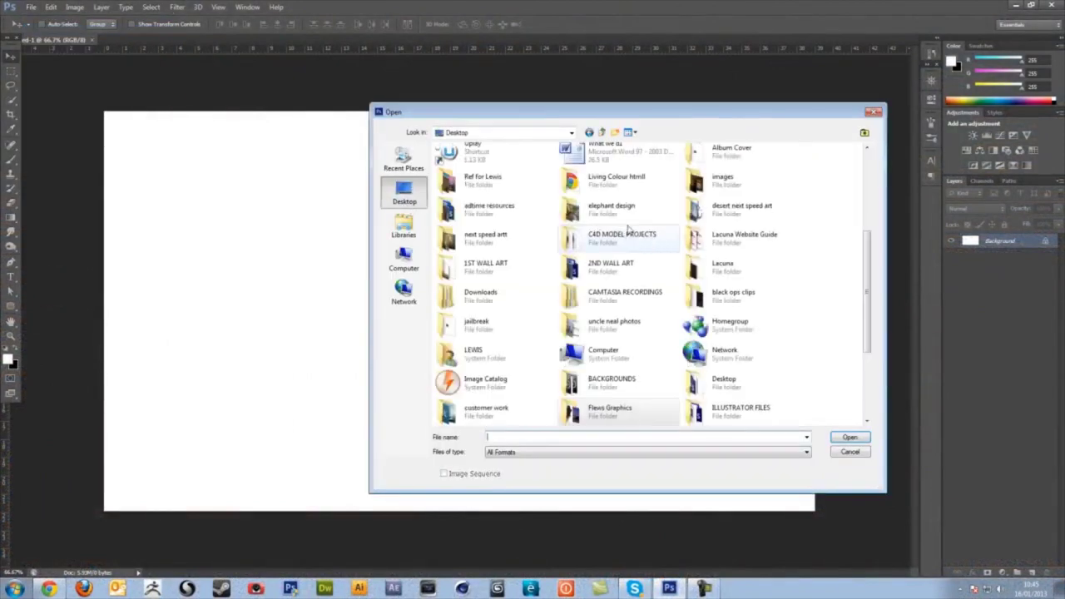
pyautogui.scroll(1, 868, 235)
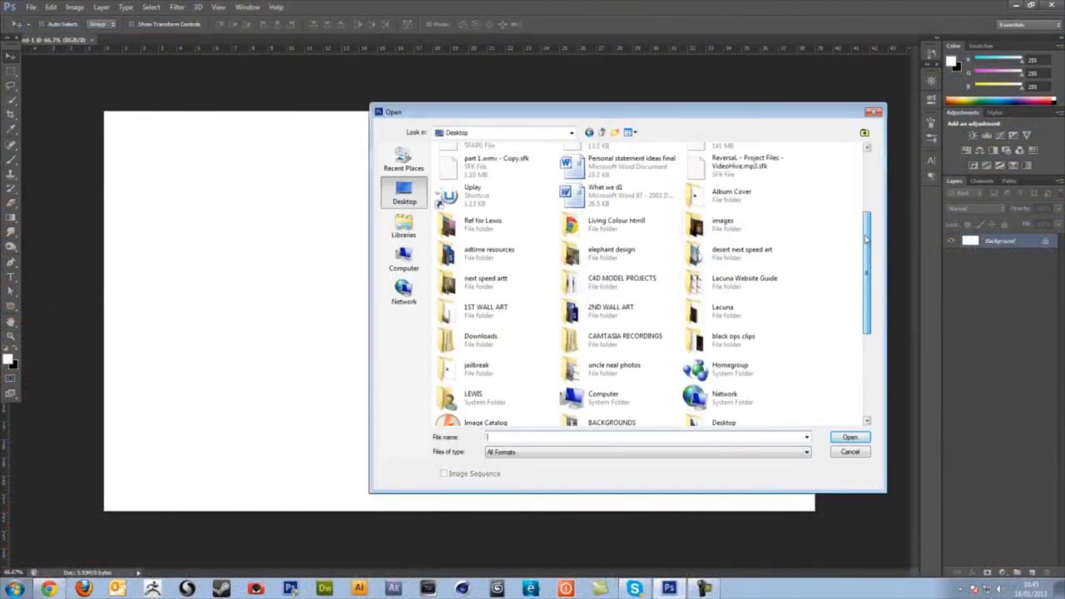
pyautogui.scroll(-1, 865, 238)
pyautogui.doubleClick(615, 226)
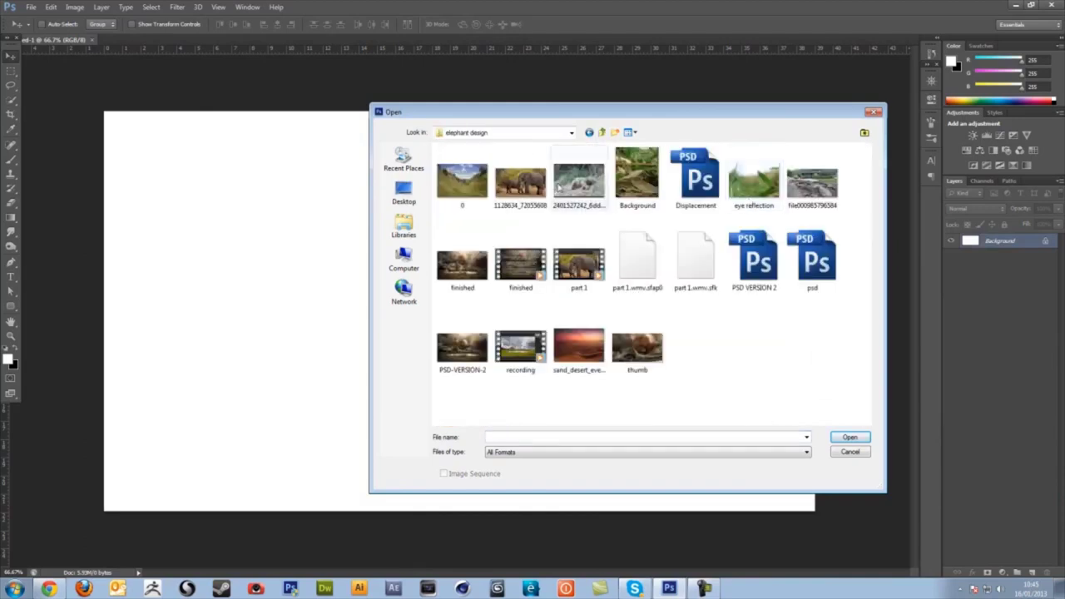
pyautogui.click(519, 184)
pyautogui.keyDown('ctrl'); pyautogui.click(582, 195); pyautogui.keyUp('ctrl')
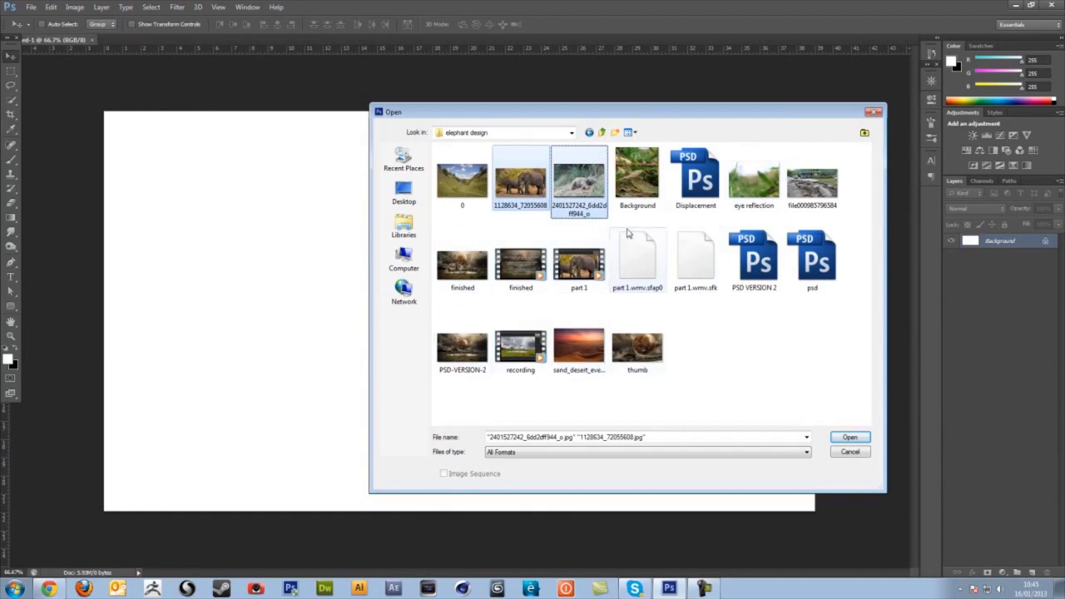
pyautogui.click(849, 437)
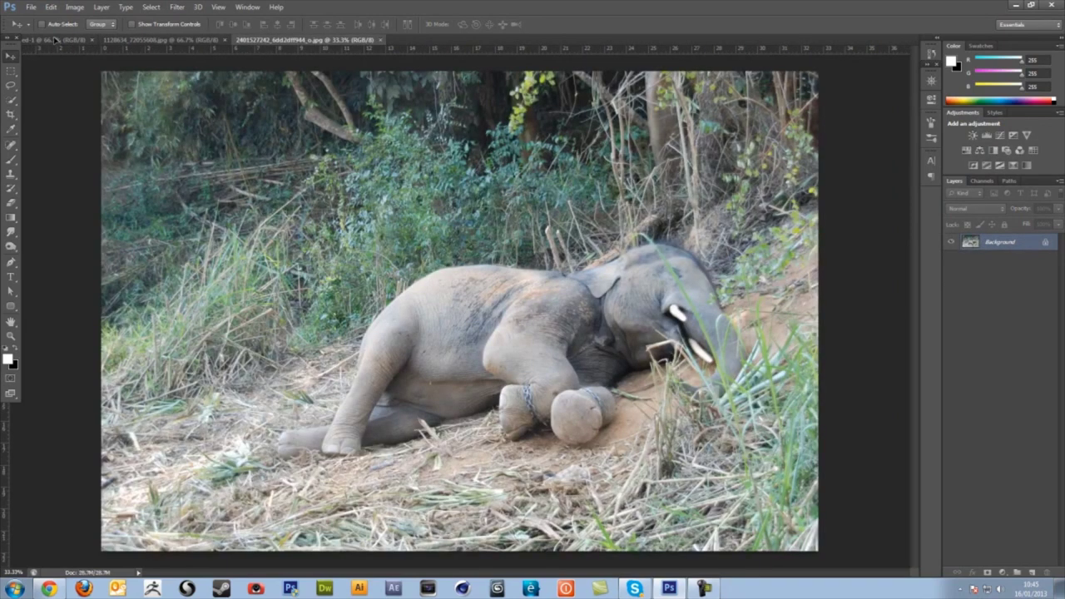
# - Bring both elephant photos into the blank document as layers, close their source files and position the standing elephants on the canvas
pyautogui.click(55, 40)
pyautogui.click(171, 39)
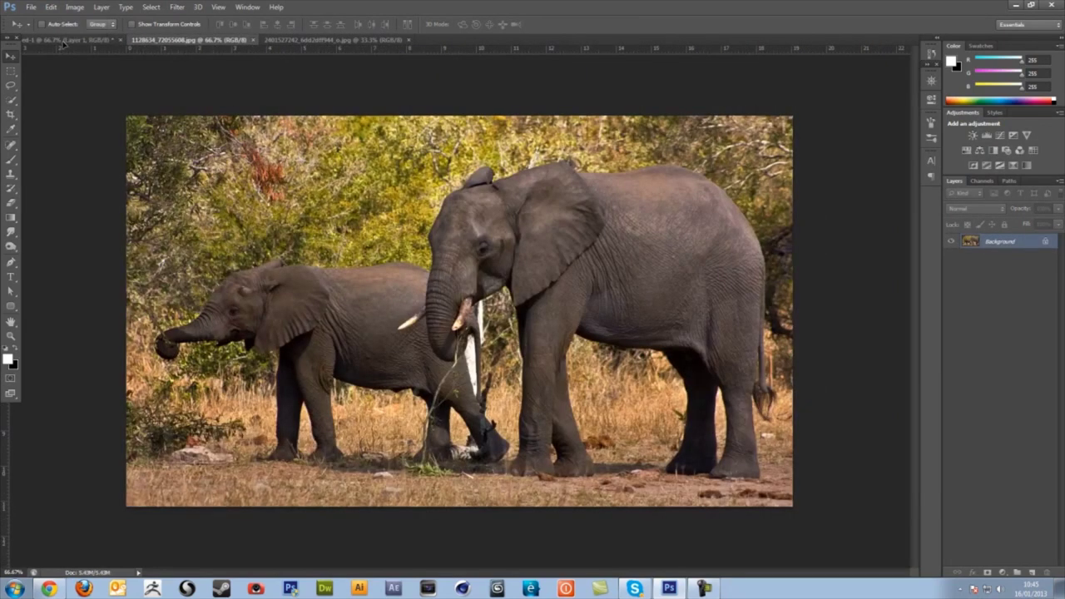
pyautogui.moveTo(63, 44); pyautogui.dragTo(166, 134)
pyautogui.click(254, 41)
pyautogui.click(273, 40)
pyautogui.moveTo(676, 282); pyautogui.dragTo(668, 280)
# - Lasso the large standing elephant's torso, copy it to a new layer, hide that copy and reselect Layer 2
pyautogui.click(929, 81)
pyautogui.click(902, 137)
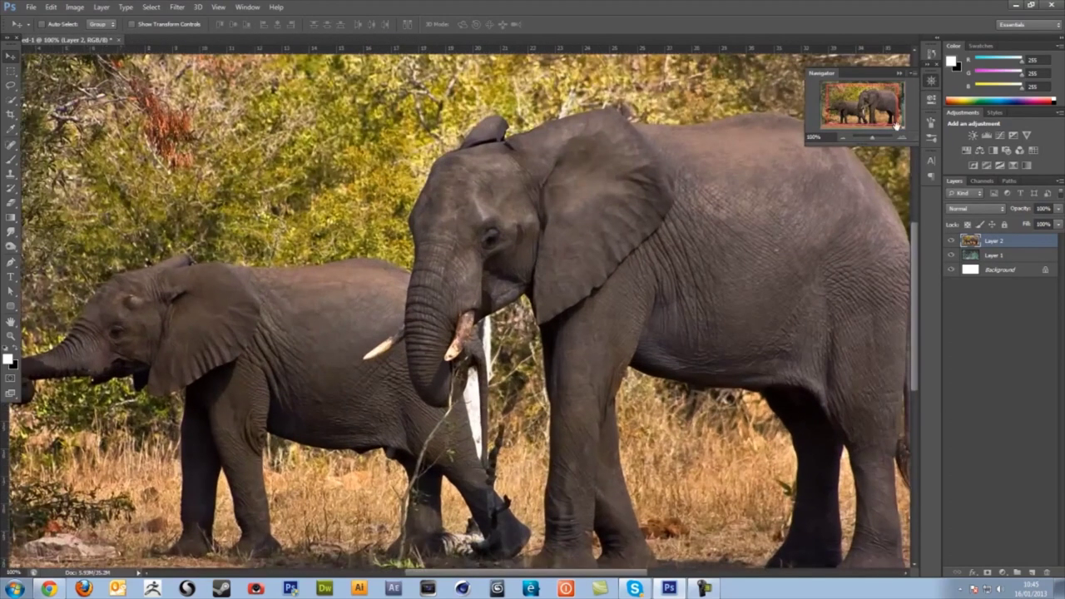
pyautogui.moveTo(864, 94); pyautogui.dragTo(867, 93)
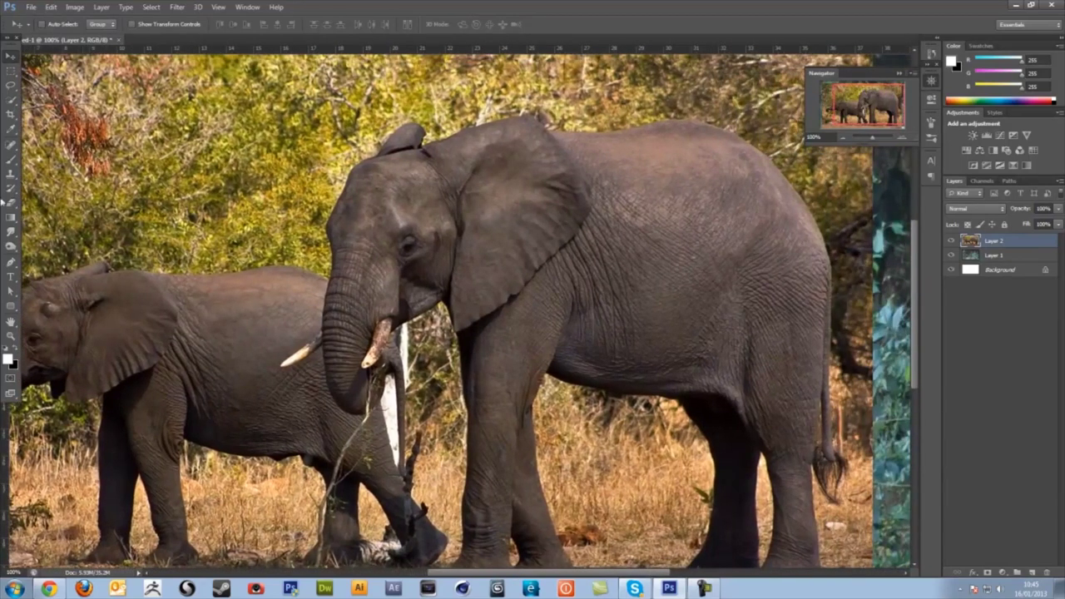
pyautogui.click(10, 85)
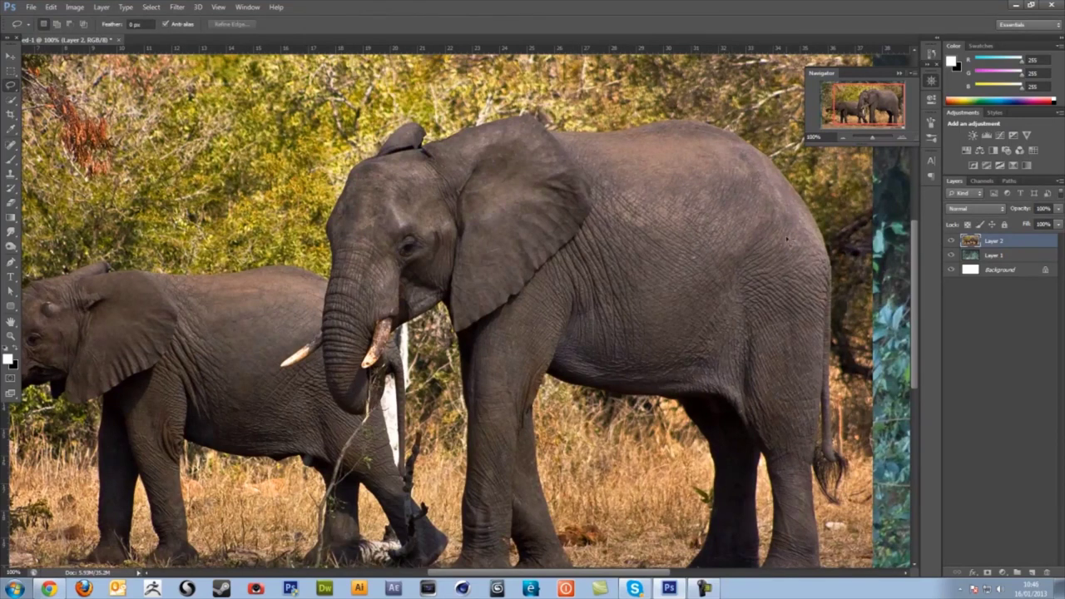
pyautogui.moveTo(791, 251)
pyautogui.mouseDown()
pyautogui.moveTo(799, 349)
pyautogui.moveTo(764, 391)
pyautogui.moveTo(524, 350)
pyautogui.moveTo(607, 176)
pyautogui.moveTo(773, 218)
pyautogui.mouseUp()
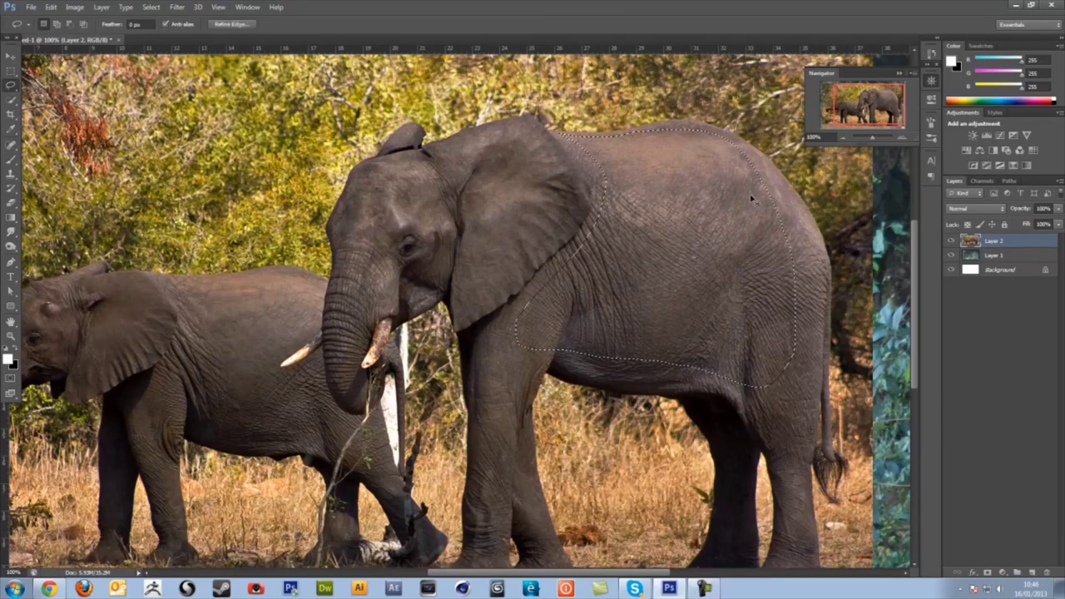
pyautogui.hotkey('ctrl', 'j')
pyautogui.click(953, 243)
pyautogui.click(976, 259)
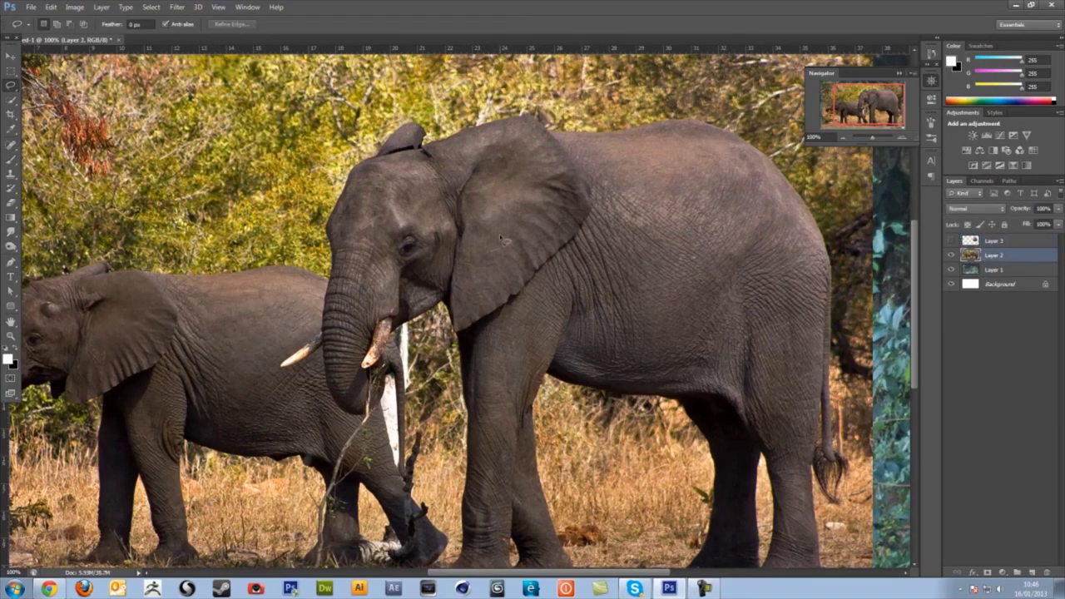
# - Trace the large elephant's head, ear, tusks and trunk with a closed Pen tool path
pyautogui.click(11, 262)
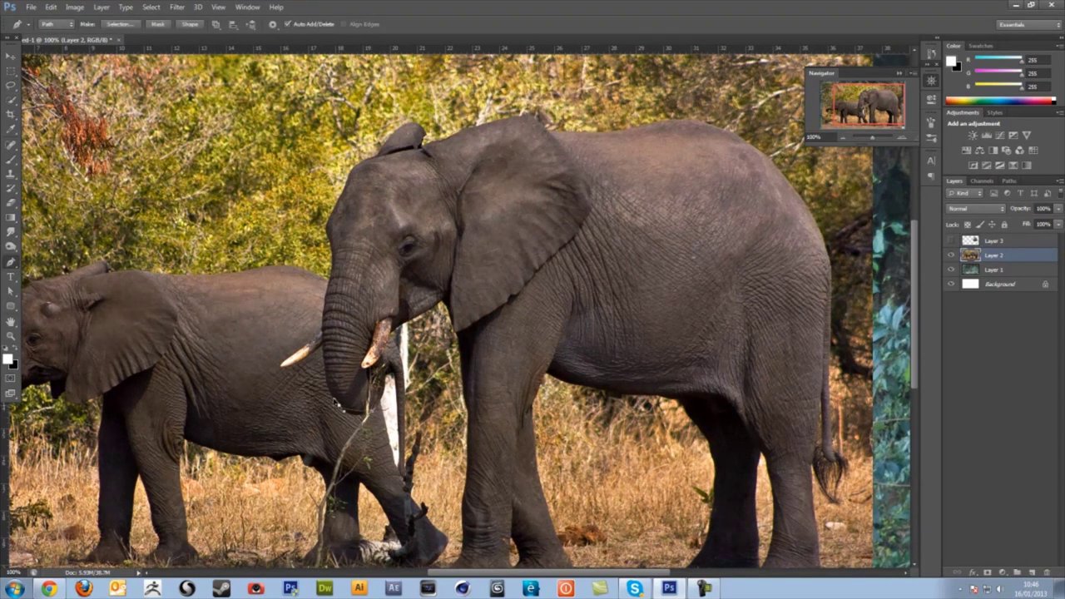
pyautogui.moveTo(327, 371); pyautogui.dragTo(325, 359)
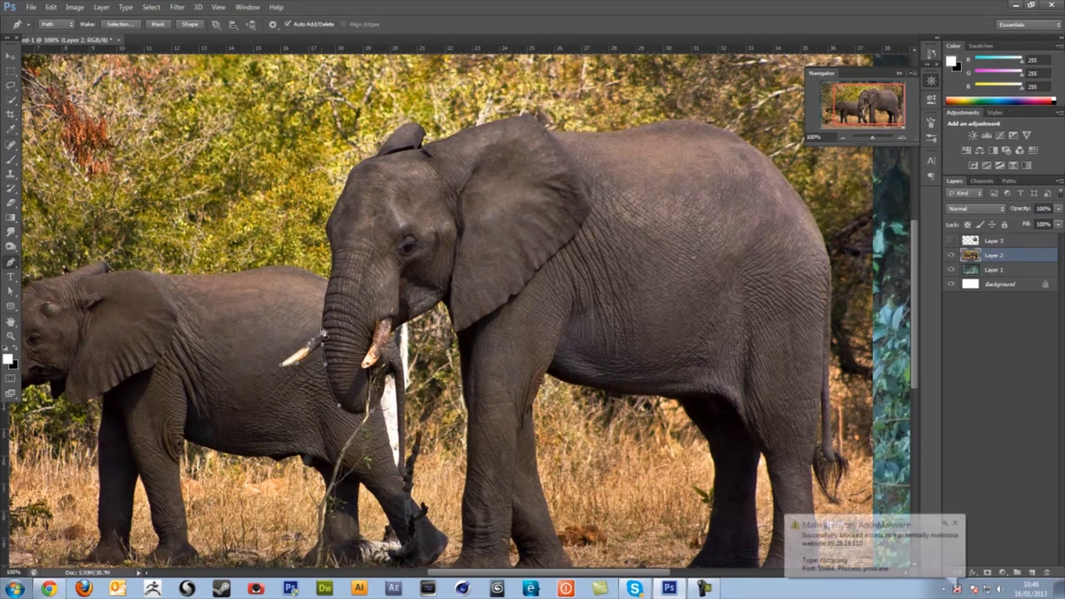
pyautogui.scroll(2, 329, 349)
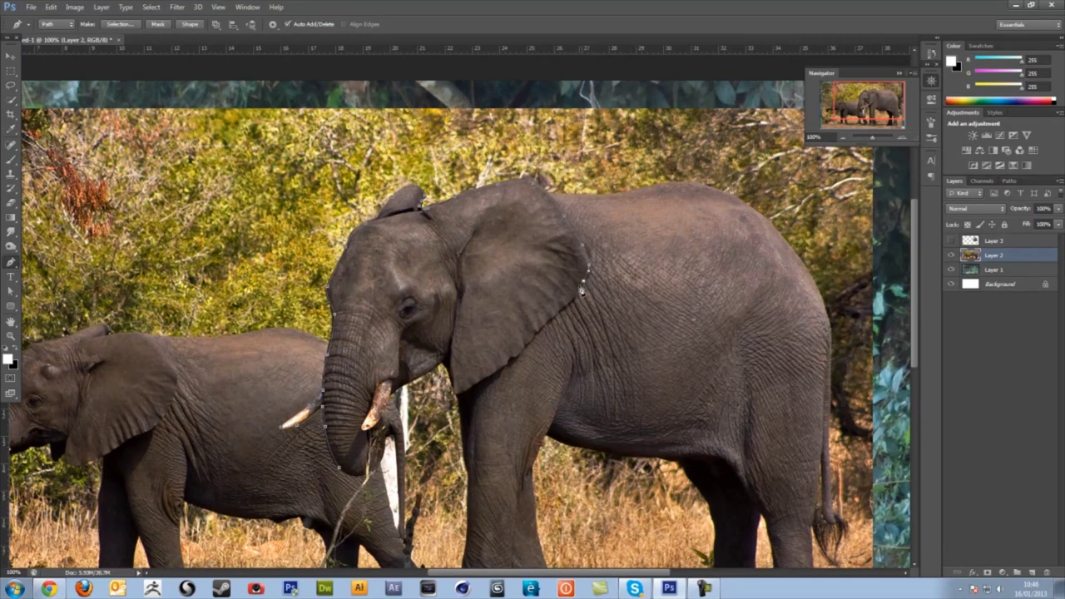
pyautogui.click(570, 307)
pyautogui.click(559, 317)
pyautogui.click(544, 334)
pyautogui.moveTo(541, 335)
pyautogui.mouseDown()
pyautogui.moveTo(484, 385)
pyautogui.moveTo(456, 396)
pyautogui.moveTo(456, 379)
pyautogui.mouseUp()
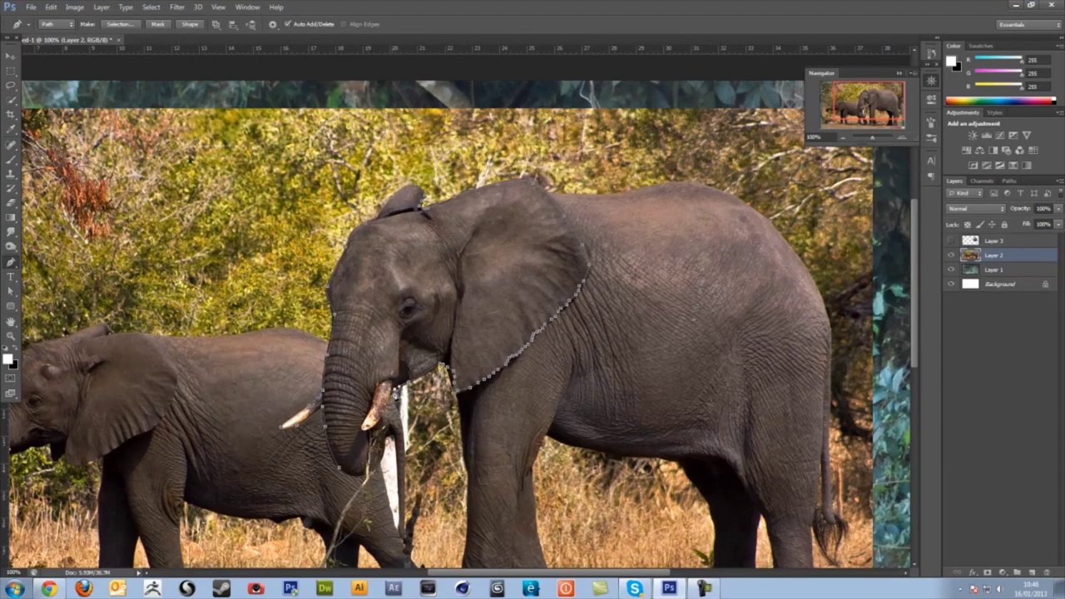
pyautogui.moveTo(378, 420)
pyautogui.mouseDown()
pyautogui.moveTo(367, 439)
pyautogui.moveTo(377, 476)
pyautogui.moveTo(366, 478)
pyautogui.mouseUp()
# - Convert the head path to a selection and copy the head to a new layer
pyautogui.rightClick(366, 475)
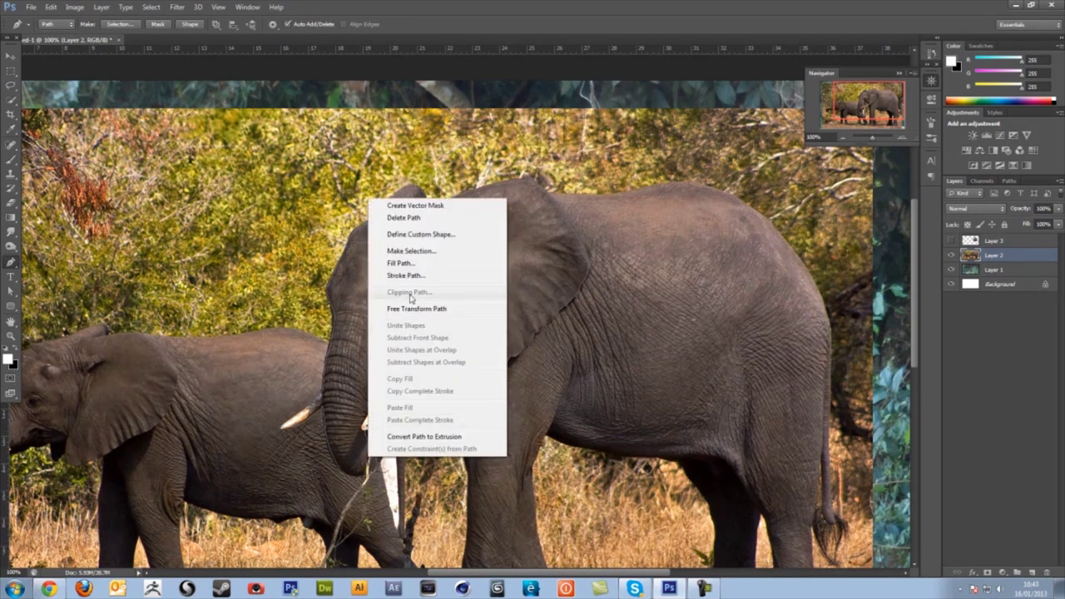
pyautogui.click(414, 254)
pyautogui.click(590, 174)
pyautogui.hotkey('ctrl', 'j')
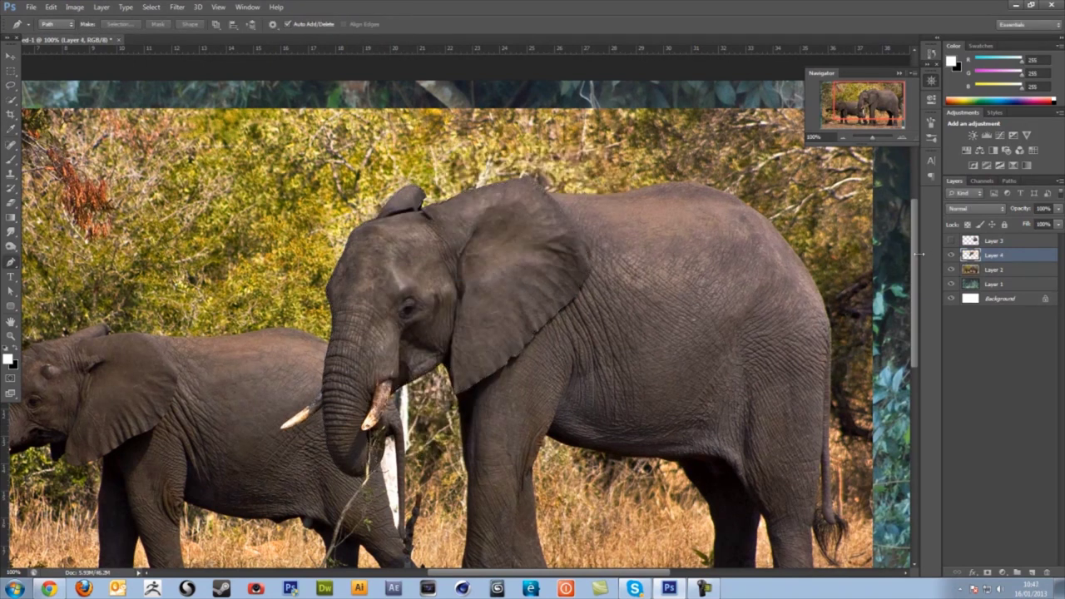
# - Hide Layer 4 and Layer 2, and select Layer 1 with the lying elephant photo
pyautogui.click(973, 270)
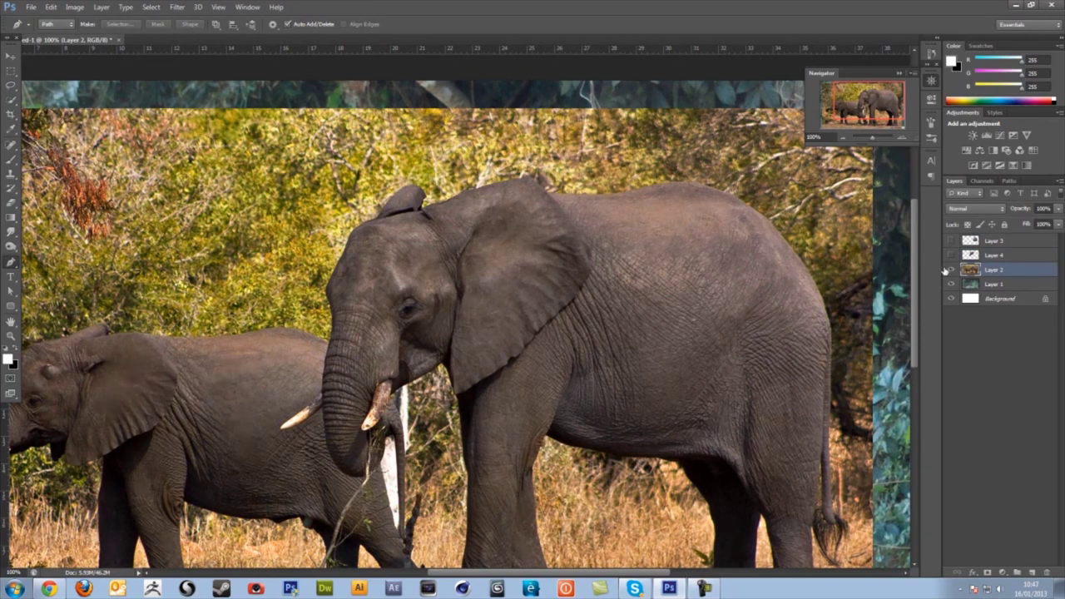
pyautogui.click(951, 269)
pyautogui.click(974, 284)
# - Scale the oversized lying elephant photo down with Free Transform so it roughly matches the canvas
pyautogui.scroll(-2, 890, 208)
pyautogui.click(846, 138)
pyautogui.click(846, 138)
pyautogui.click(846, 138)
pyautogui.click(846, 138)
pyautogui.hotkey('ctrl', 't')
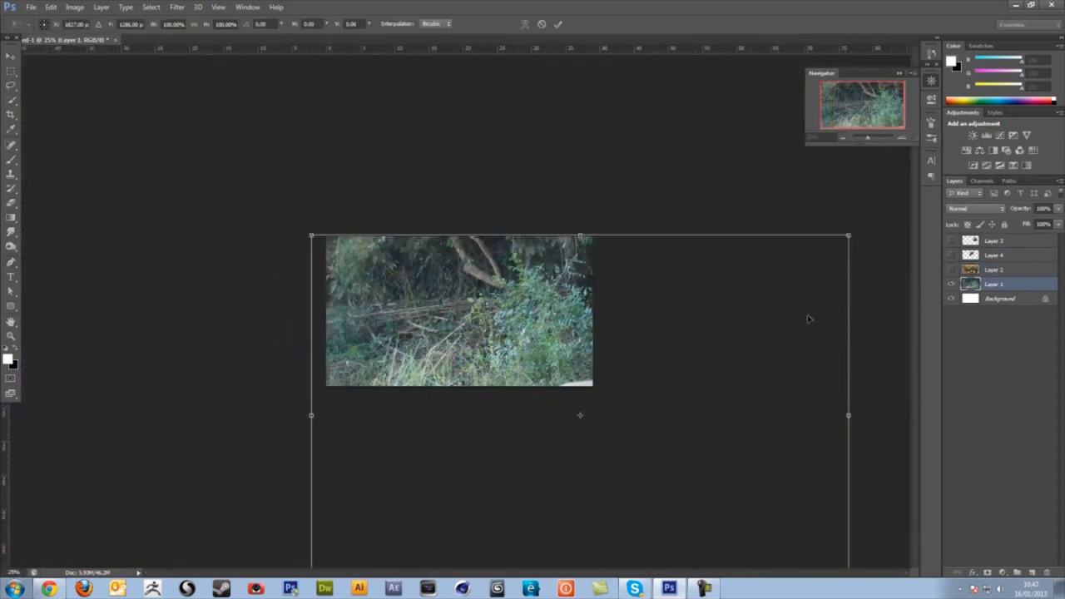
pyautogui.moveTo(805, 331); pyautogui.dragTo(774, 246)
pyautogui.moveTo(843, 459); pyautogui.dragTo(657, 338)
pyautogui.press('Return')
pyautogui.press('p')
pyautogui.click(539, 340)
pyautogui.rightClick(545, 261)
pyautogui.click(591, 282)
# - Reposition the lying elephant photo so that it fills the canvas
pyautogui.press('v')
pyautogui.moveTo(478, 250); pyautogui.dragTo(456, 291)
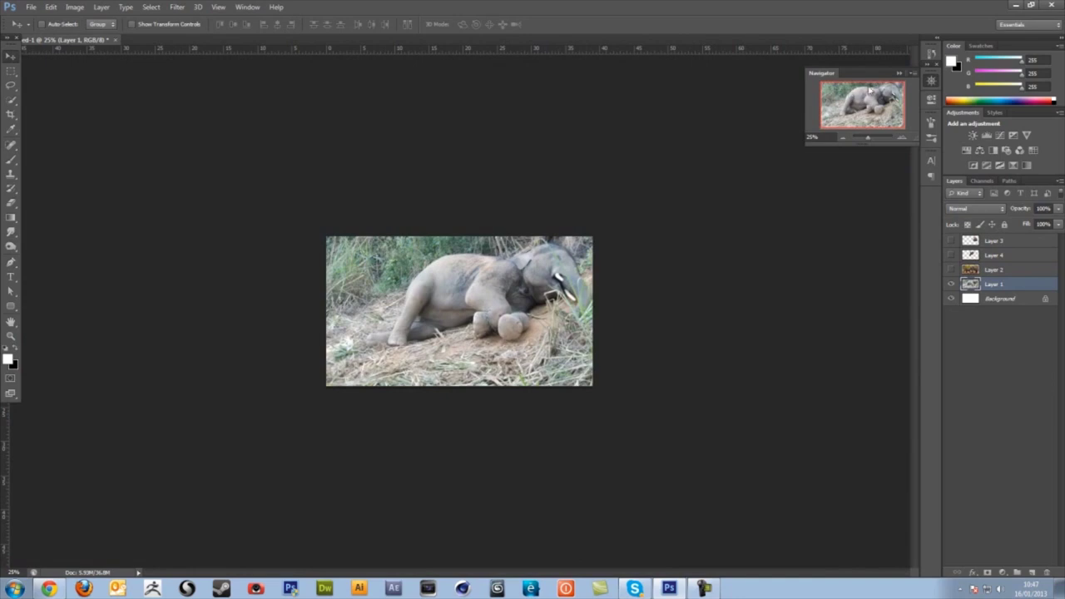
# - Trace the sole of the lying elephant's front foot with a closed Pen tool path
pyautogui.click(900, 137)
pyautogui.click(900, 137)
pyautogui.click(899, 137)
pyautogui.click(900, 137)
pyautogui.moveTo(874, 108); pyautogui.dragTo(879, 108)
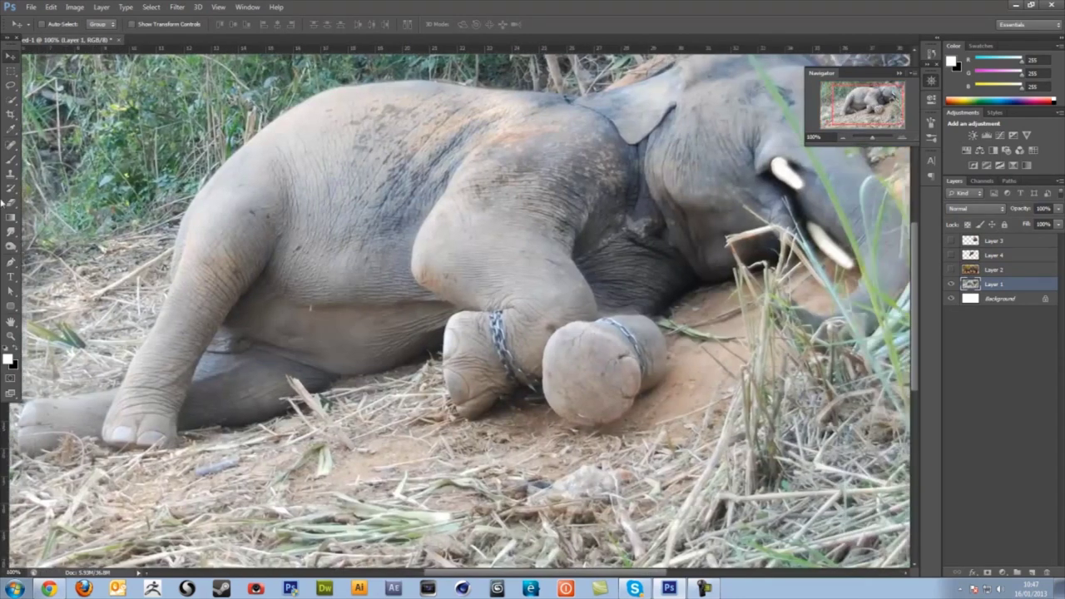
pyautogui.click(11, 262)
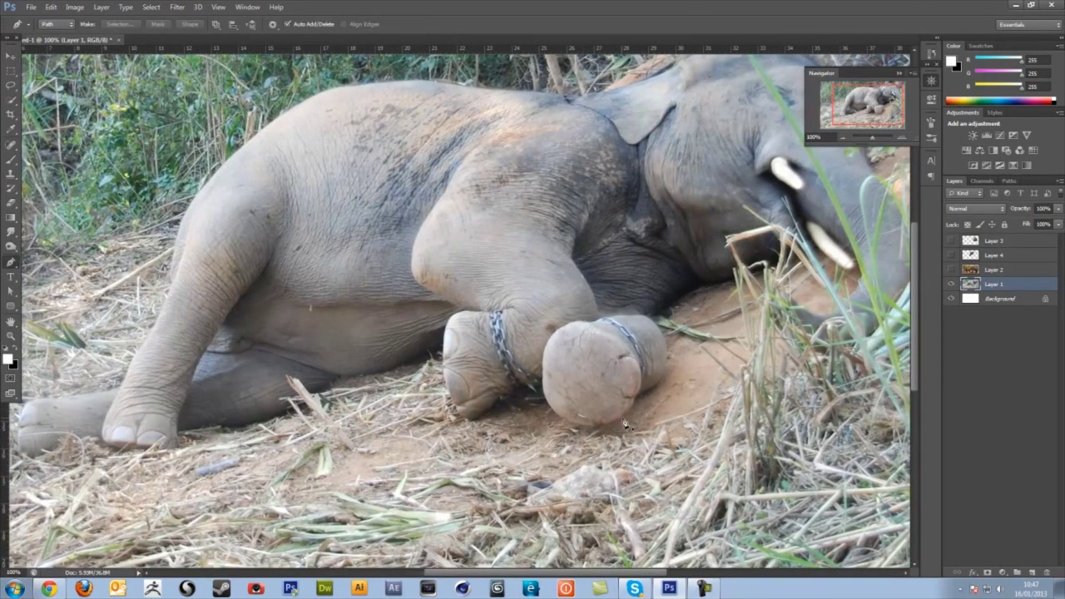
pyautogui.click(625, 424)
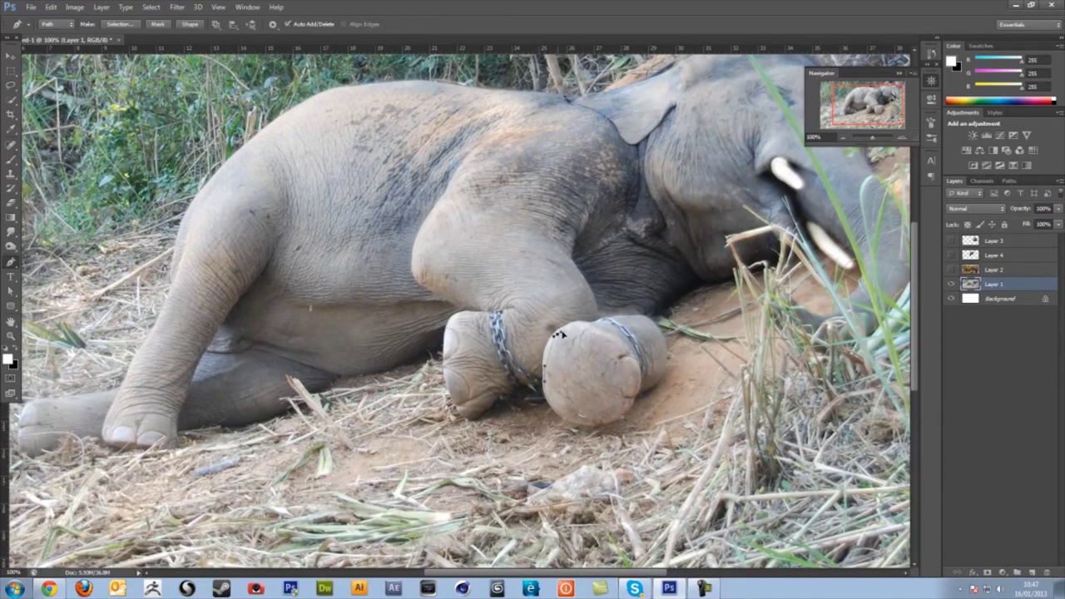
pyautogui.click(556, 331)
pyautogui.click(597, 330)
pyautogui.click(631, 358)
# - Convert the foot sole path to a selection and copy the sole to a new layer
pyautogui.rightClick(604, 376)
pyautogui.click(649, 208)
pyautogui.click(605, 172)
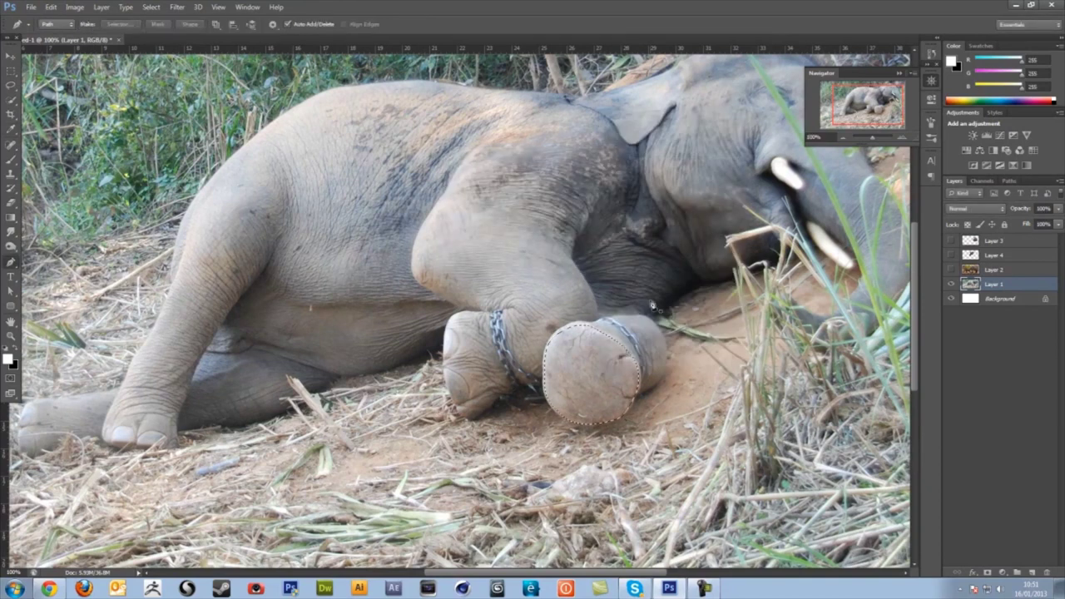
pyautogui.hotkey('ctrl', 'j')
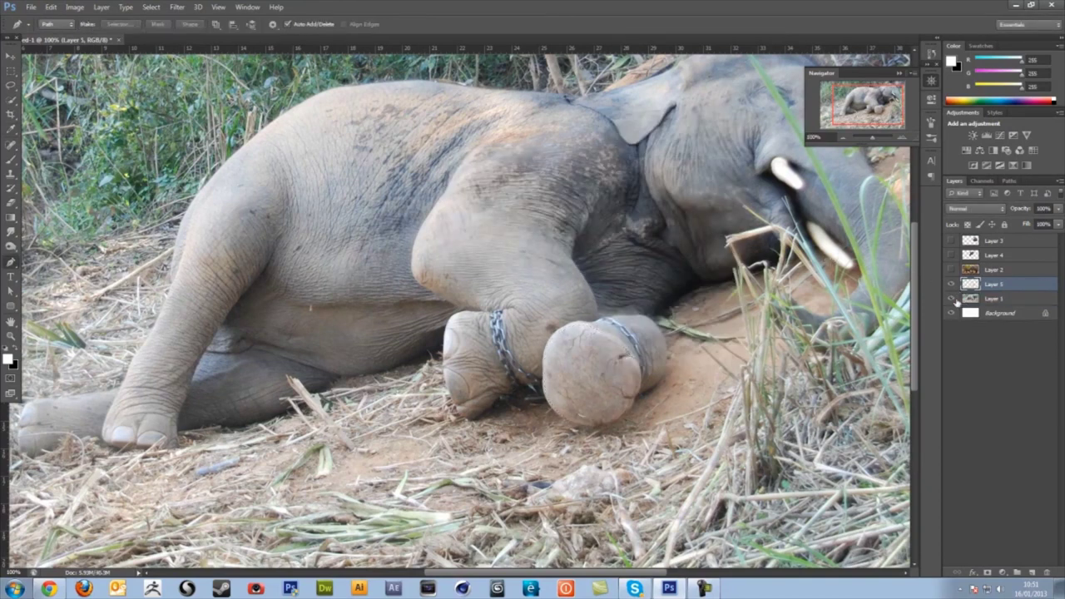
# - Hide the lying elephant photo and show the head and torso cutouts on Layer 4 and Layer 3
pyautogui.click(952, 297)
pyautogui.click(840, 138)
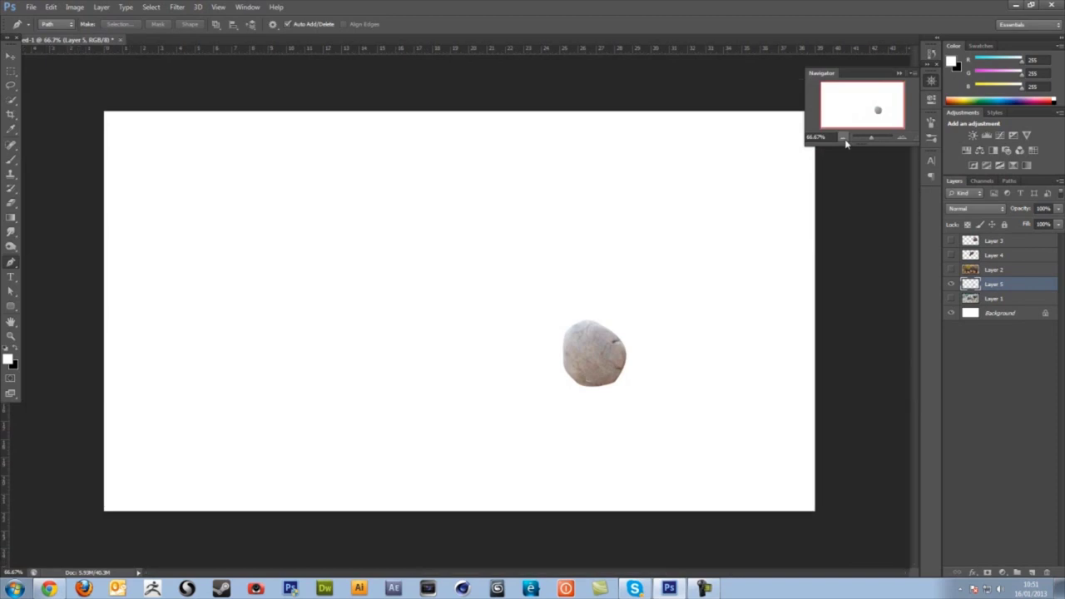
pyautogui.click(994, 254)
pyautogui.click(951, 254)
pyautogui.click(952, 241)
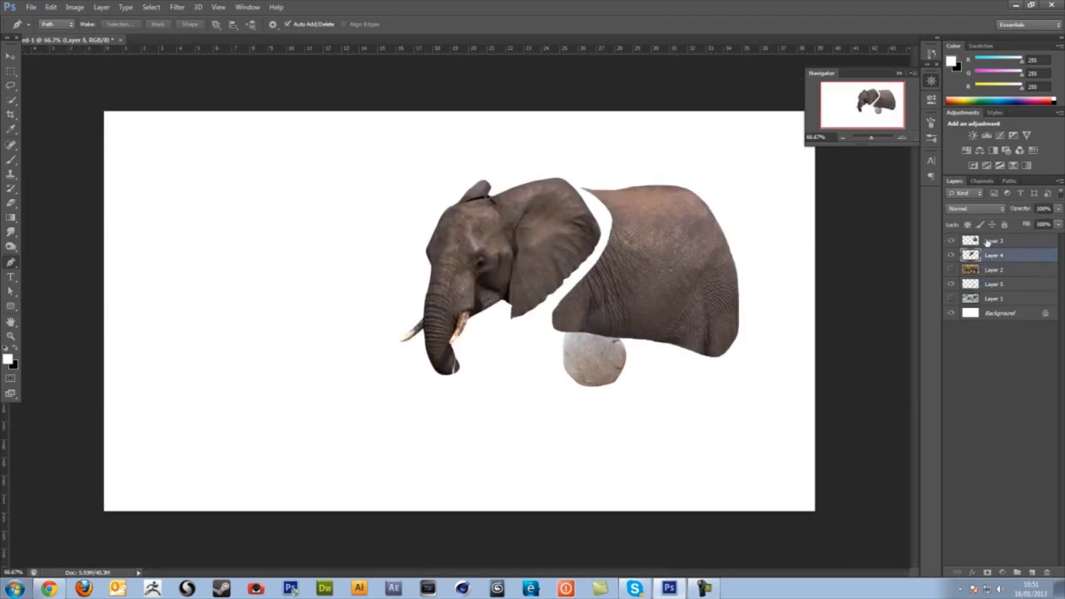
# - Spread the cutouts apart by moving the torso piece to the left of the elephant's head
pyautogui.click(992, 240)
pyautogui.press('v')
pyautogui.moveTo(678, 312); pyautogui.dragTo(322, 312)
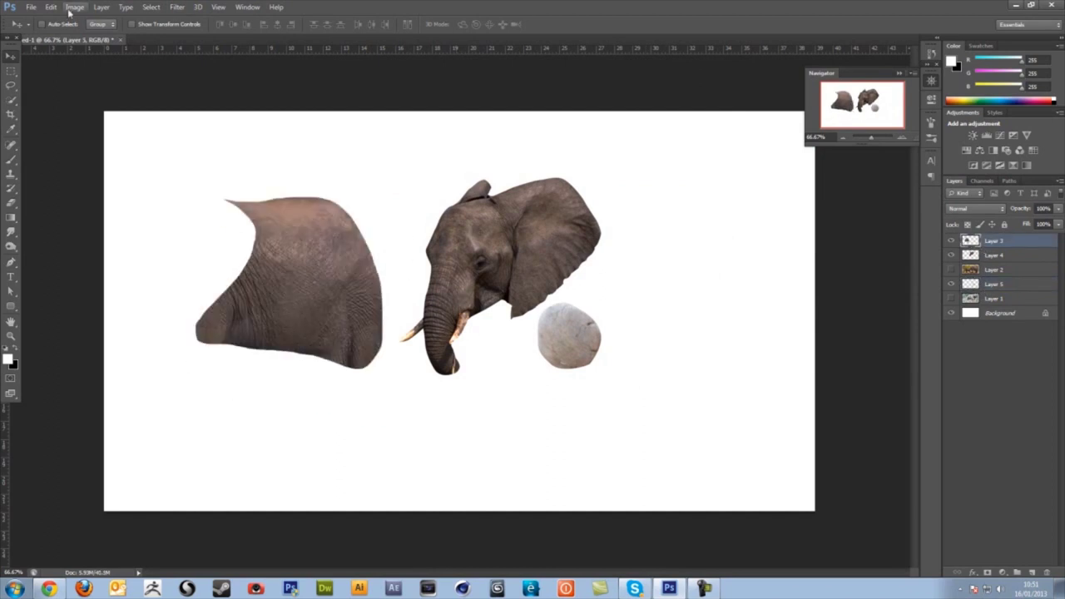
# - Lower the torso piece's saturation with a Vibrance adjustment to mute its brown tint
pyautogui.click(74, 7)
pyautogui.moveTo(100, 33)
pyautogui.click(249, 83)
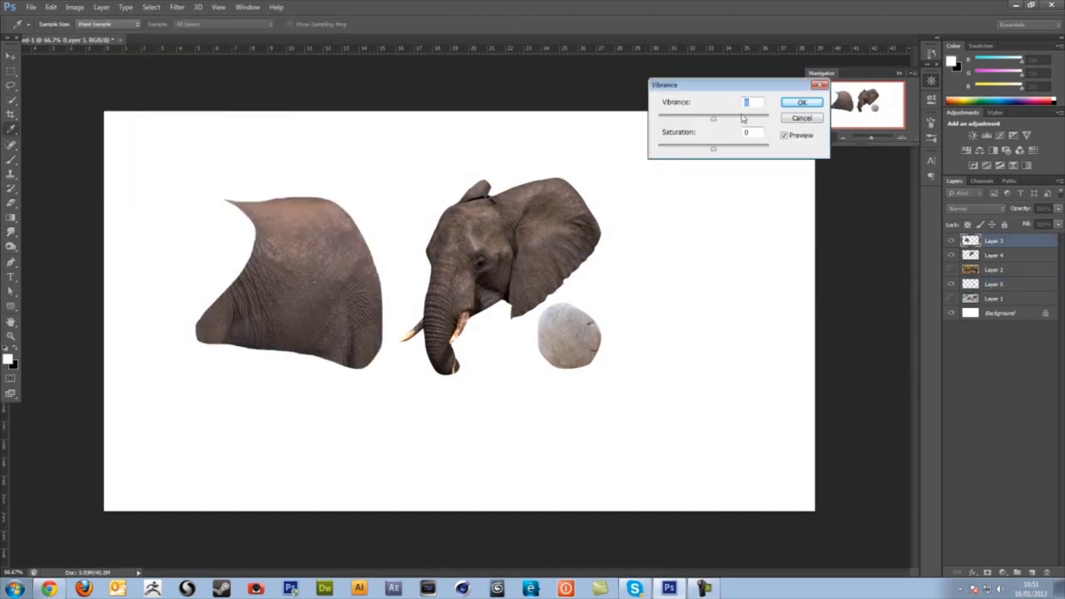
pyautogui.moveTo(713, 146); pyautogui.dragTo(677, 148)
pyautogui.click(802, 102)
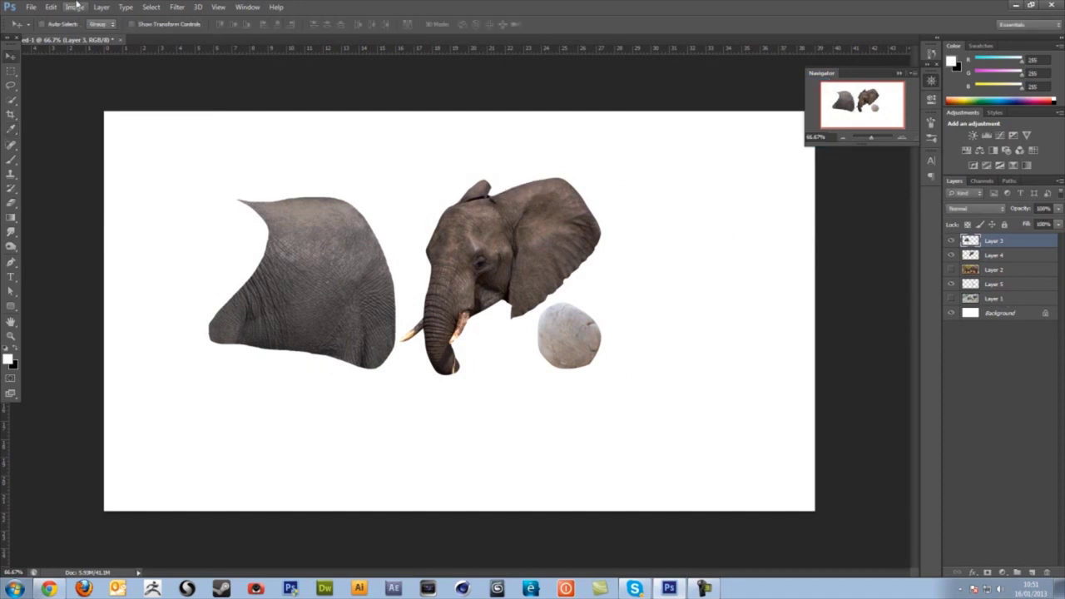
# - Open the photo 1402735_49823549 from the desert next speed art folder and add it to the elephant composition as a layer
pyautogui.click(31, 6)
pyautogui.click(50, 24)
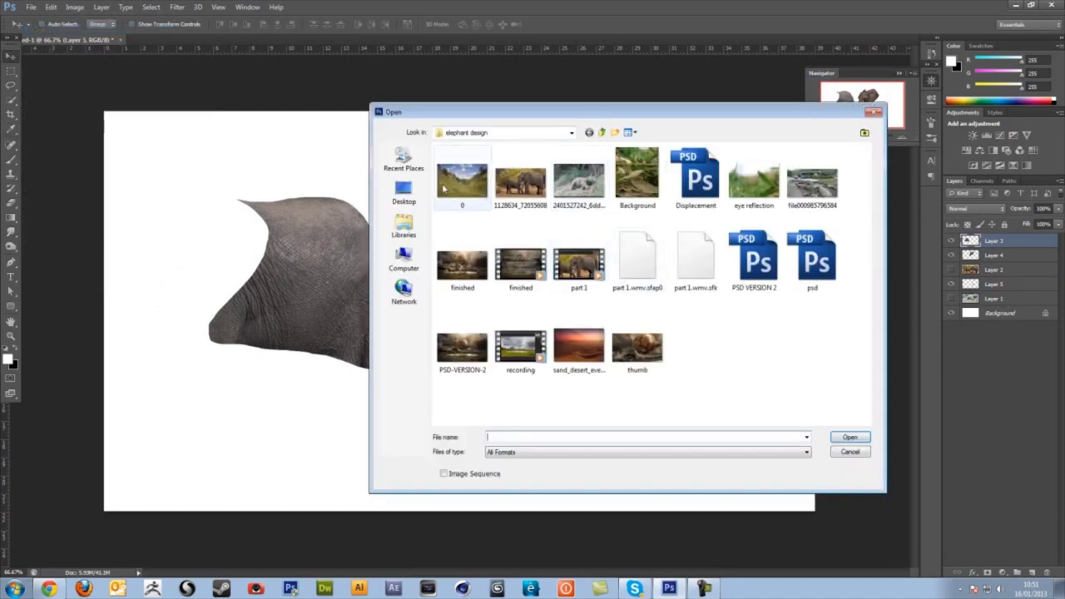
pyautogui.click(602, 133)
pyautogui.moveTo(865, 219); pyautogui.dragTo(851, 276)
pyautogui.doubleClick(613, 268)
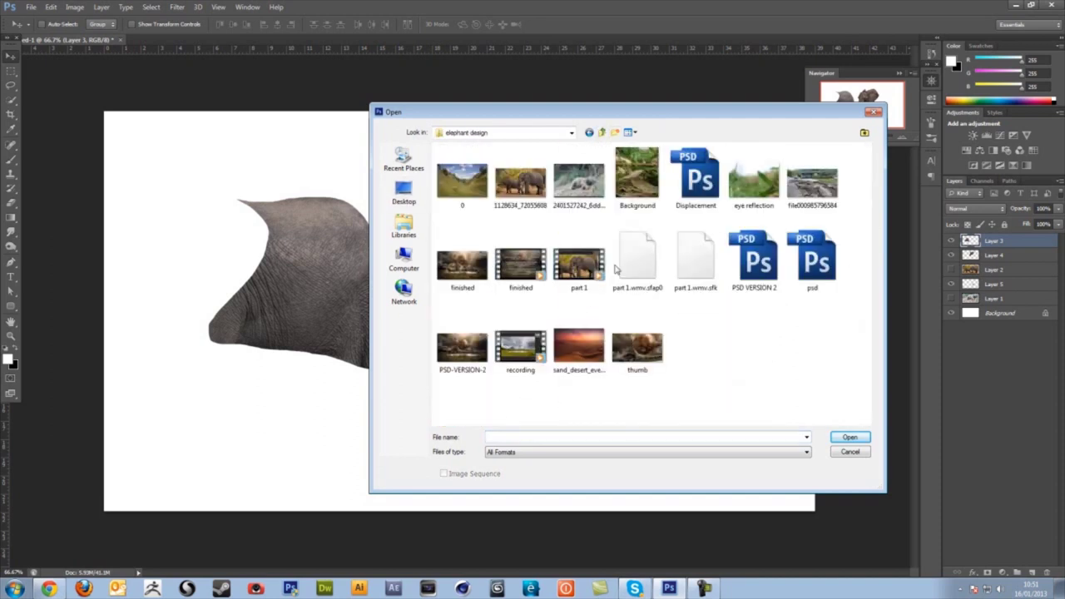
pyautogui.click(601, 134)
pyautogui.doubleClick(757, 400)
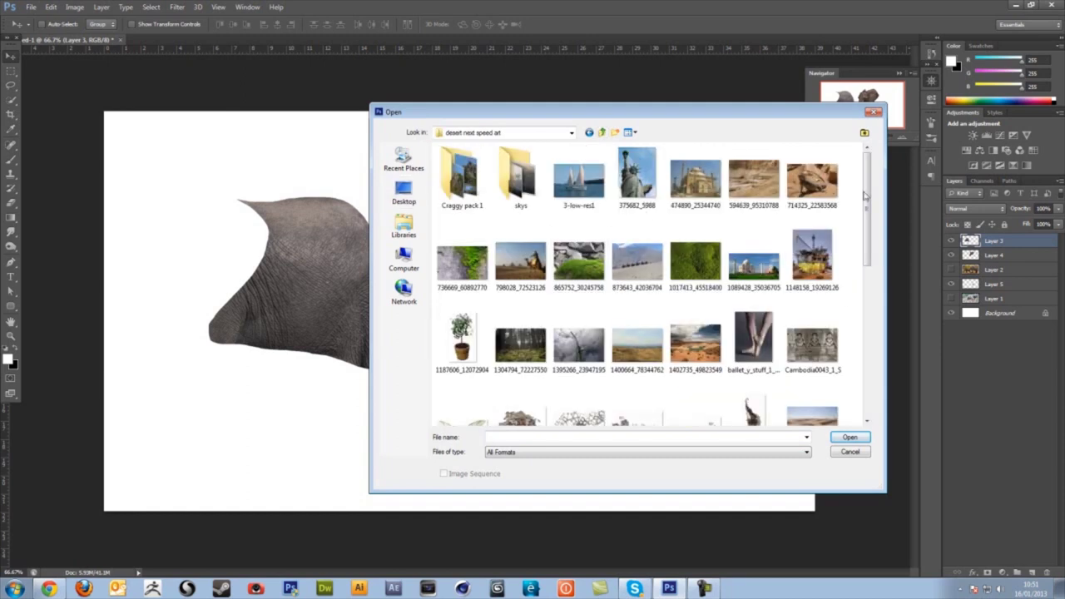
pyautogui.moveTo(867, 198); pyautogui.dragTo(852, 226)
pyautogui.scroll(-2, 852, 227)
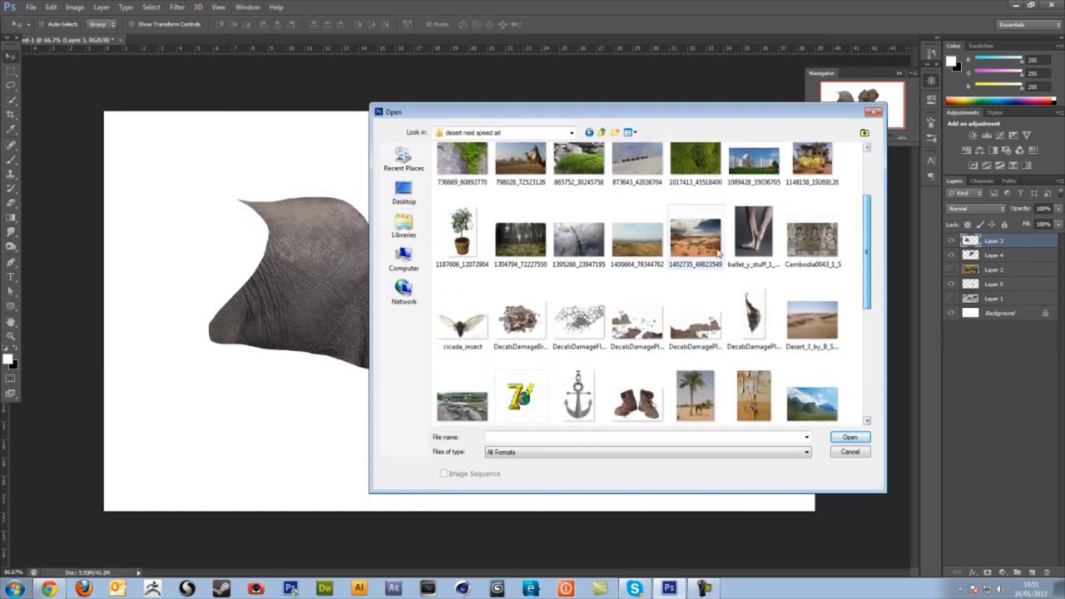
pyautogui.doubleClick(694, 237)
pyautogui.moveTo(266, 175); pyautogui.dragTo(435, 265)
pyautogui.click(840, 139)
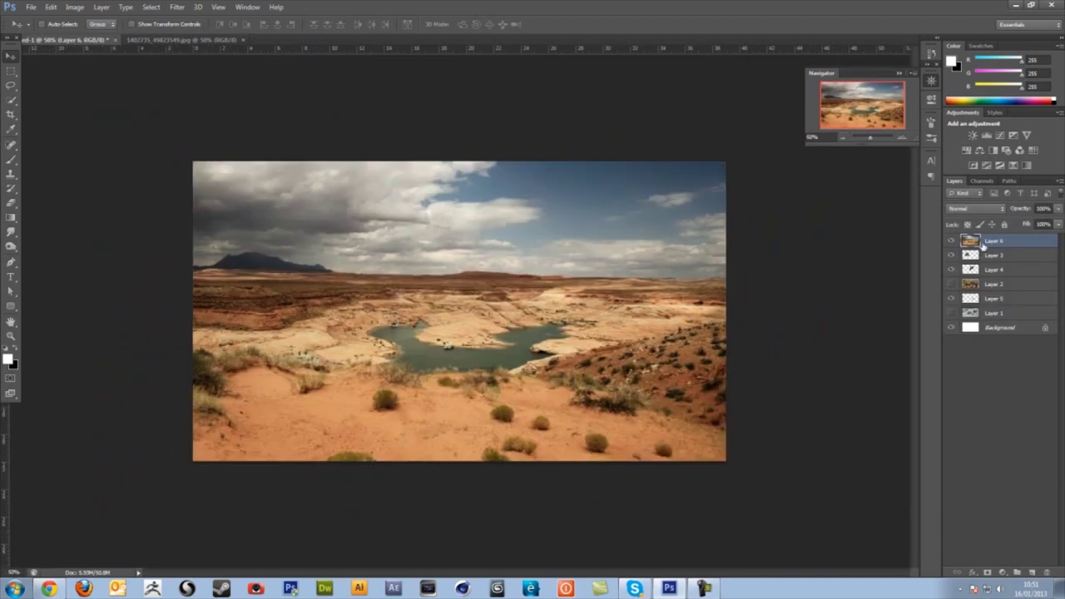
# - Move the desert layer below the elephant cutouts and delete the hidden Layer 2
pyautogui.moveTo(987, 246); pyautogui.dragTo(982, 291)
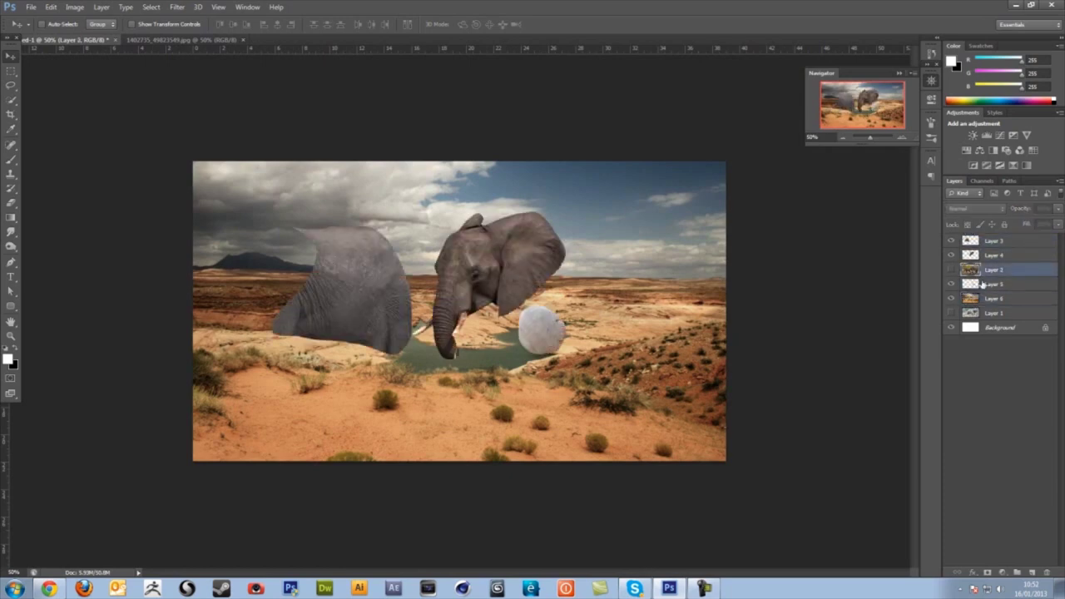
pyautogui.press('Delete')
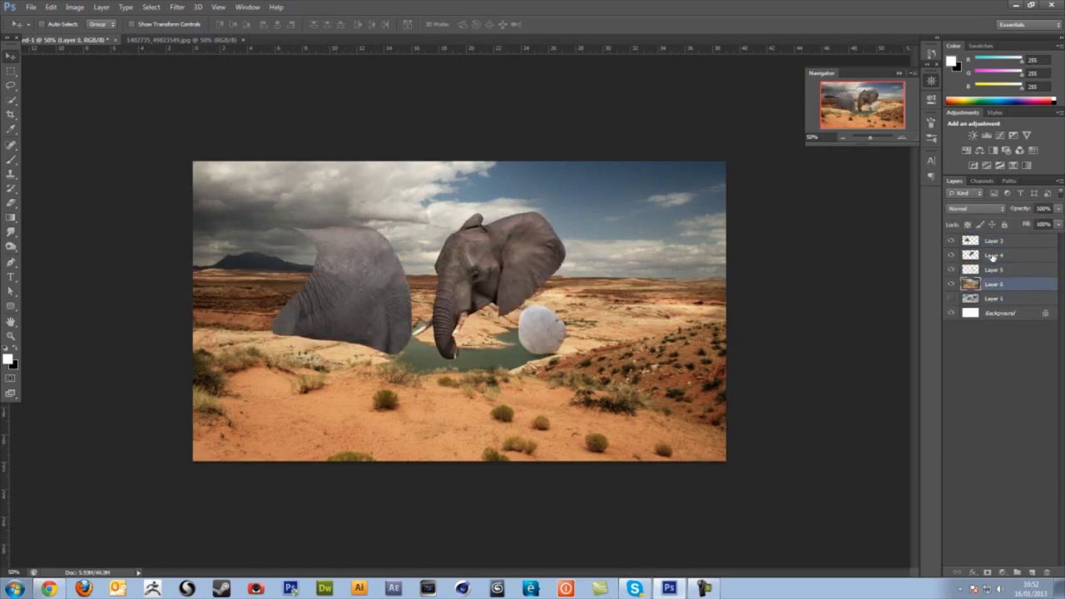
# - Select Layer 3, Layer 4 and Layer 5 together and shift the cutouts down and to the right over the desert
pyautogui.click(994, 269)
pyautogui.keyDown('shift'); pyautogui.click(993, 241); pyautogui.keyUp('shift')
pyautogui.moveTo(577, 265); pyautogui.dragTo(610, 284)
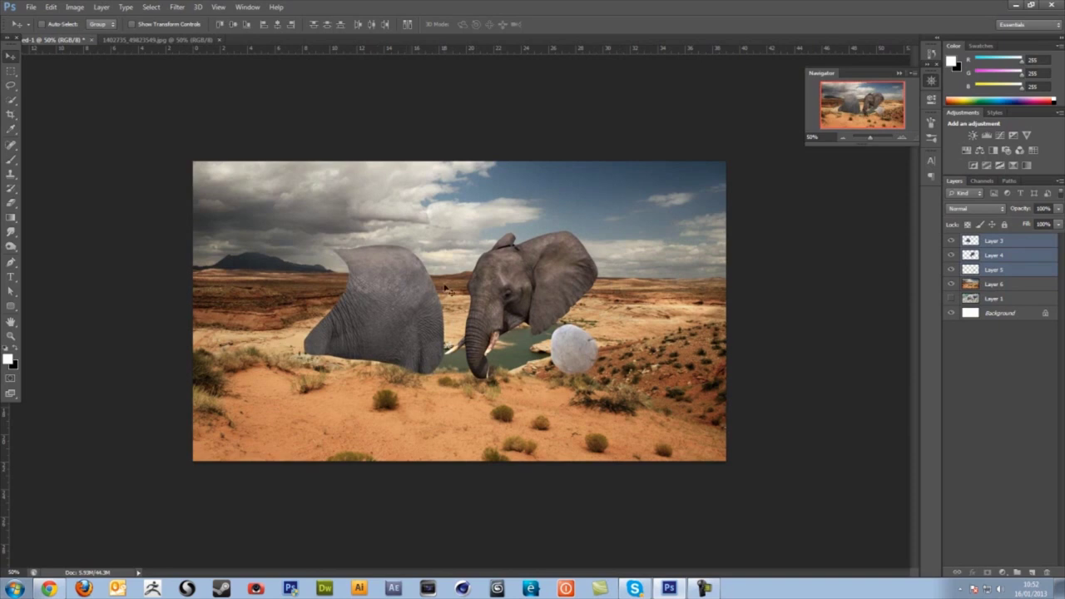
pyautogui.click(903, 139)
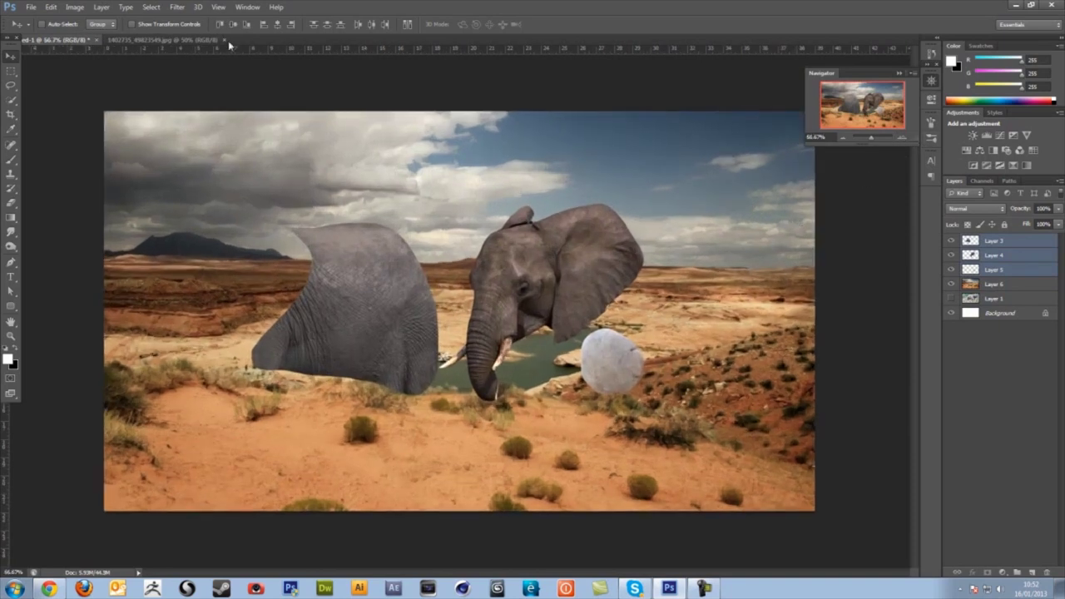
pyautogui.click(995, 243)
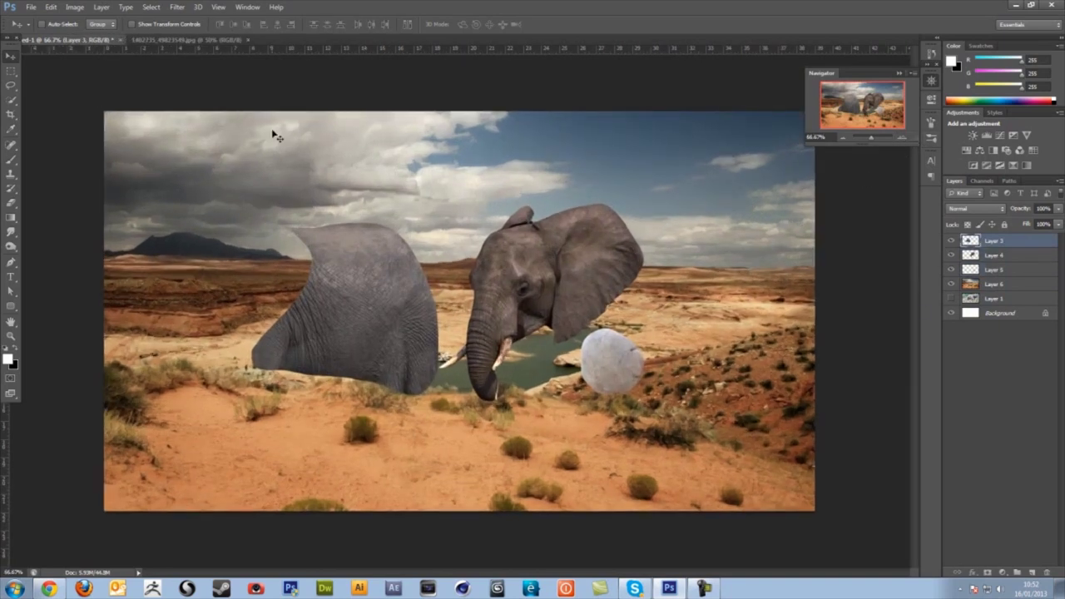
# - Open REALISTIC BUBBLE.psd from the Flews Graphics stock folder and add the bubble at the lower-left corner of the desert composition
pyautogui.click(31, 8)
pyautogui.click(42, 28)
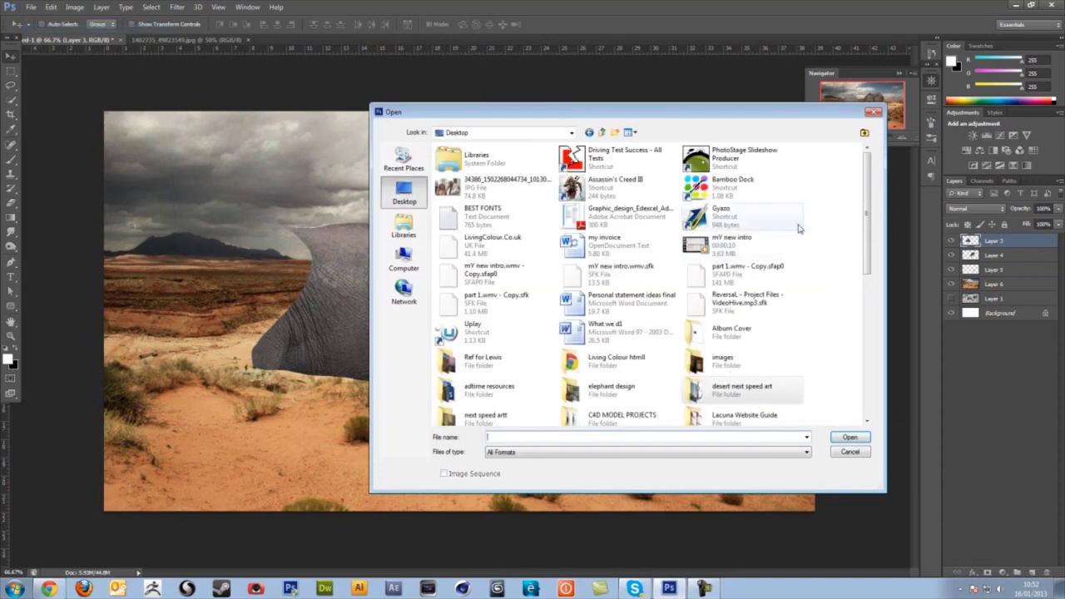
pyautogui.scroll(-5, 870, 269)
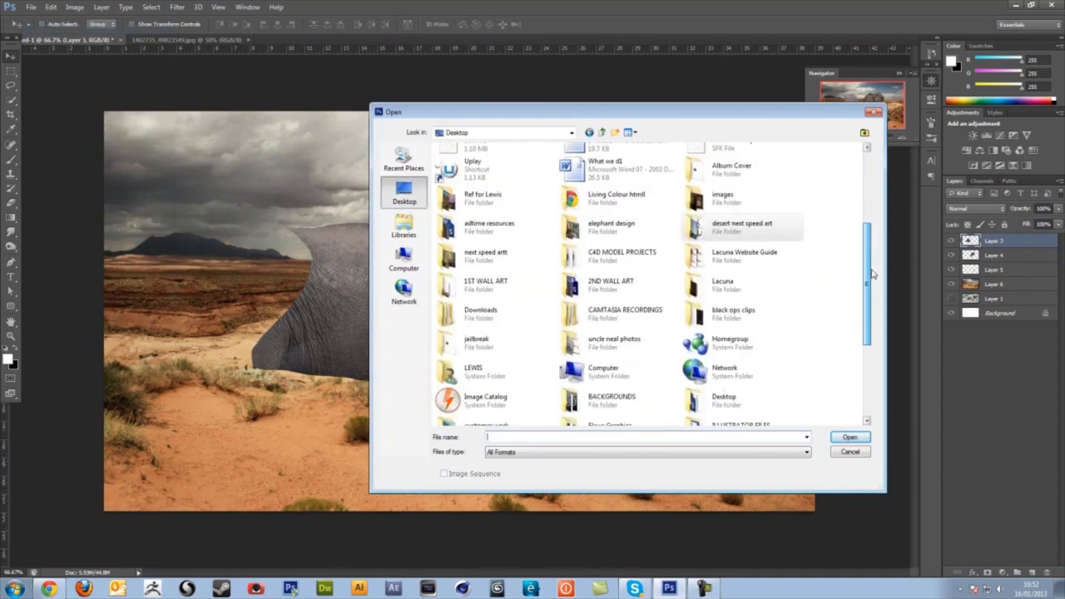
pyautogui.scroll(-3, 870, 283)
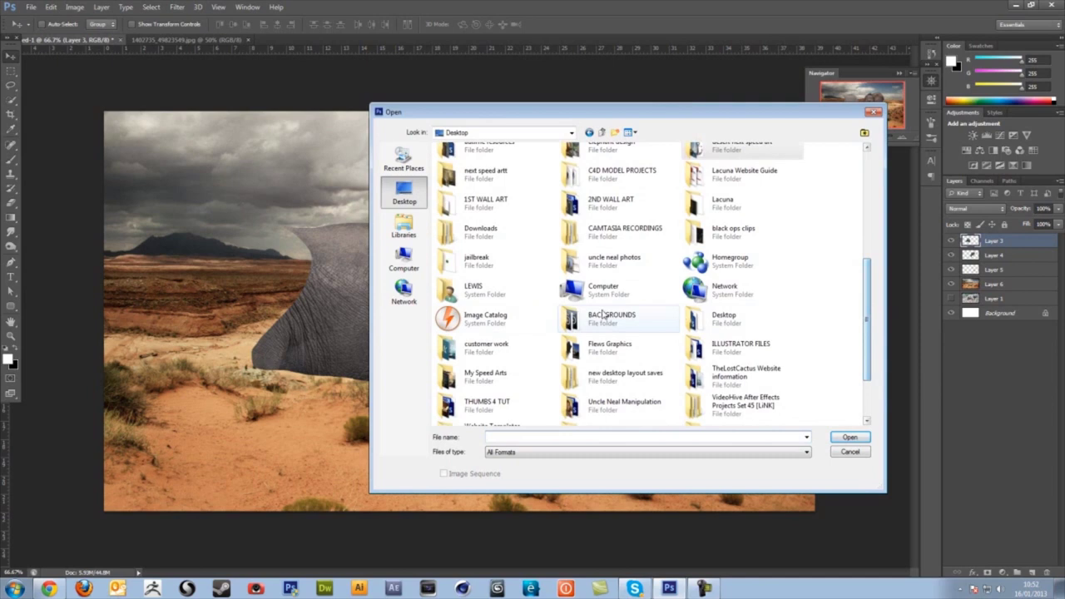
pyautogui.doubleClick(608, 345)
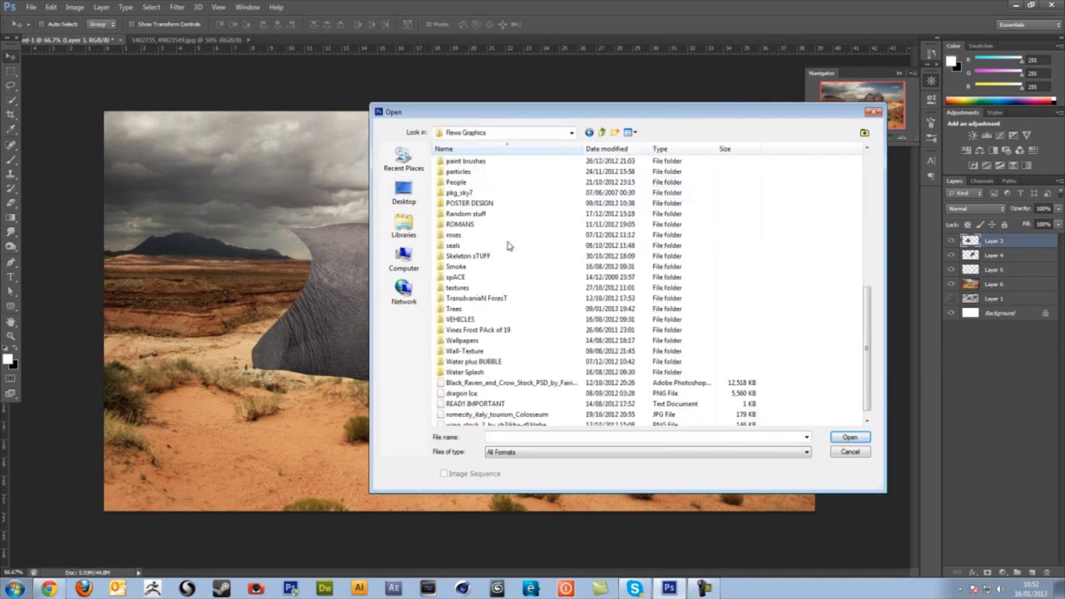
pyautogui.doubleClick(479, 371)
pyautogui.press('BackSpace')
pyautogui.doubleClick(469, 405)
pyautogui.doubleClick(481, 351)
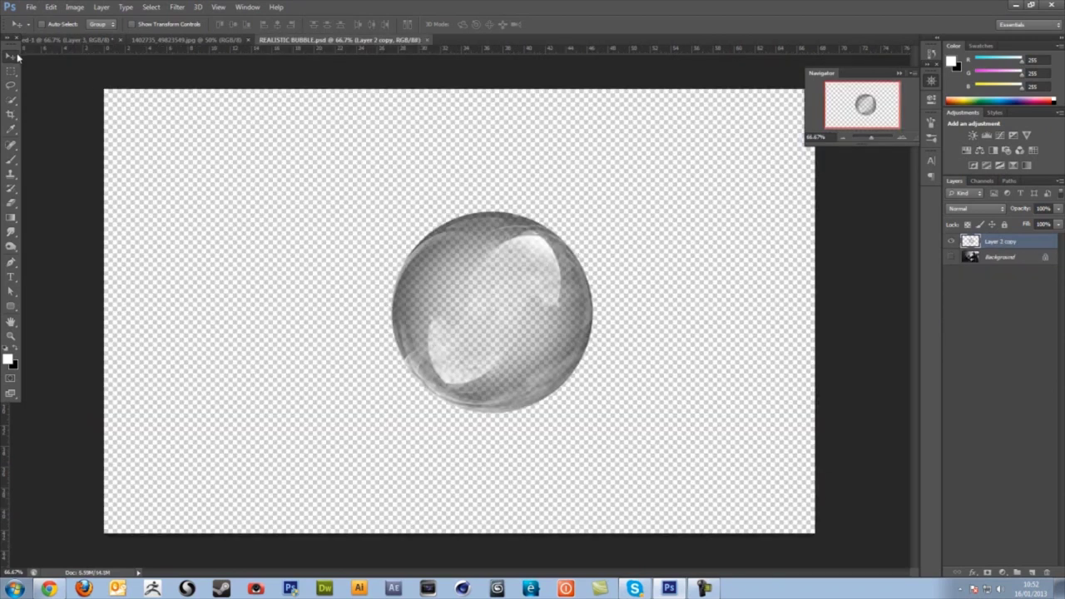
pyautogui.moveTo(295, 143); pyautogui.dragTo(96, 439)
# - Nudge the pale round piece on Layer 5 slightly down and to the right
pyautogui.click(1031, 270)
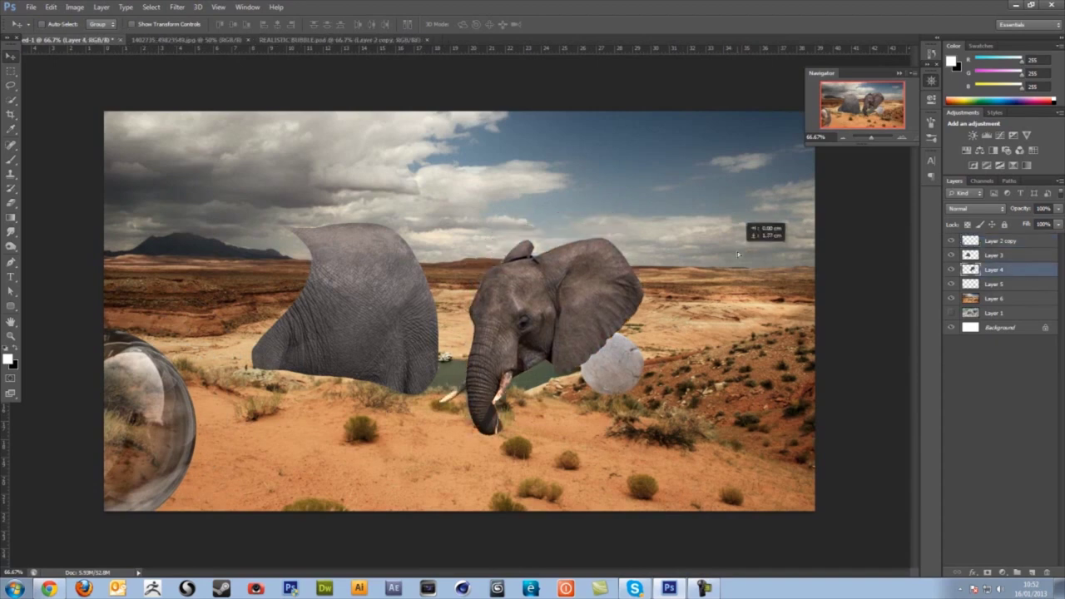
pyautogui.click(1028, 285)
pyautogui.moveTo(644, 384)
pyautogui.mouseDown()
pyautogui.moveTo(701, 384)
pyautogui.moveTo(649, 382)
pyautogui.moveTo(598, 202)
pyautogui.moveTo(405, 167)
pyautogui.moveTo(405, 185)
pyautogui.moveTo(679, 394)
pyautogui.moveTo(657, 394)
pyautogui.mouseUp()
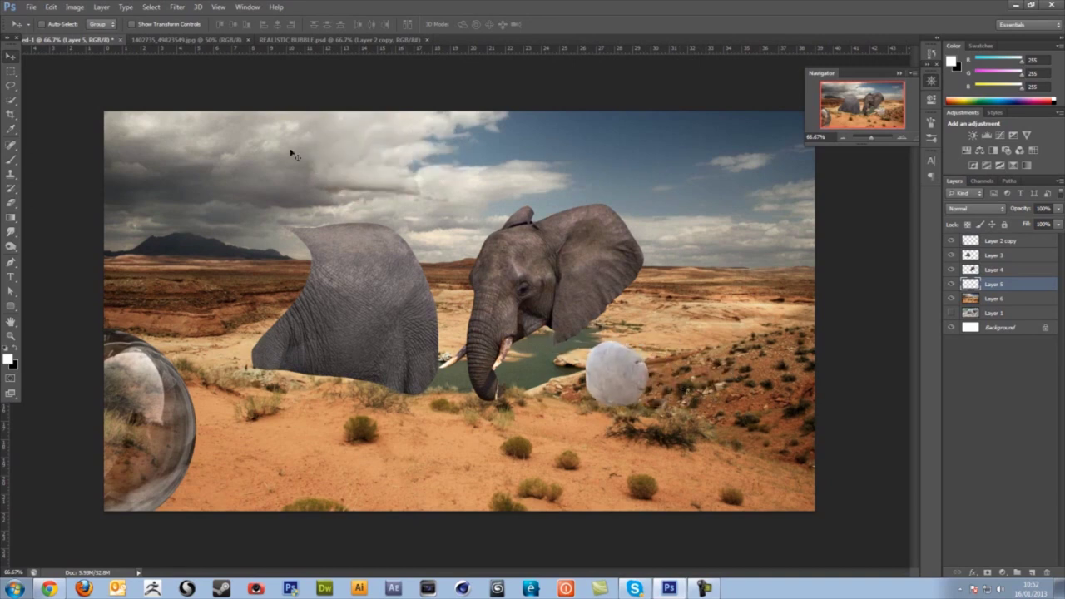
# - Start a Match Color adjustment on the round piece with Untitled-1 as source and Layer 4 as reference layer
pyautogui.click(177, 7)
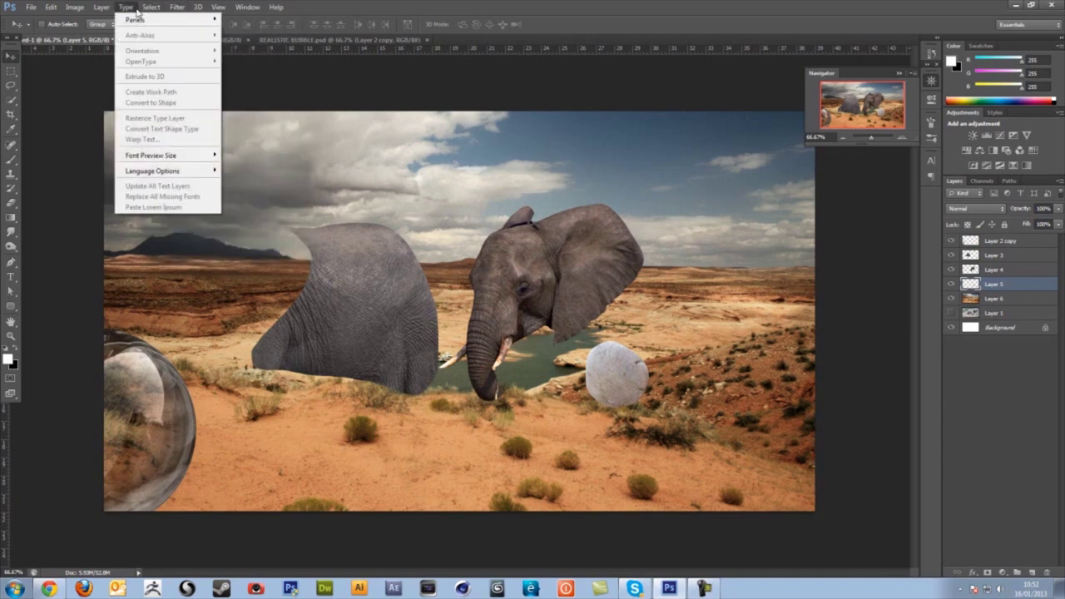
pyautogui.click(622, 413)
pyautogui.click(74, 8)
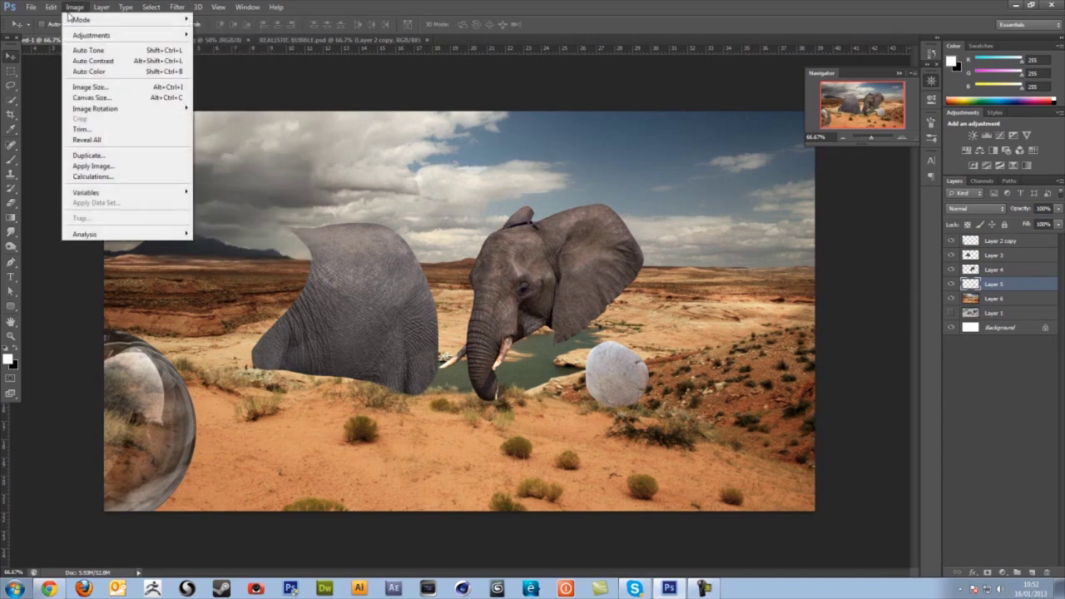
pyautogui.moveTo(98, 37)
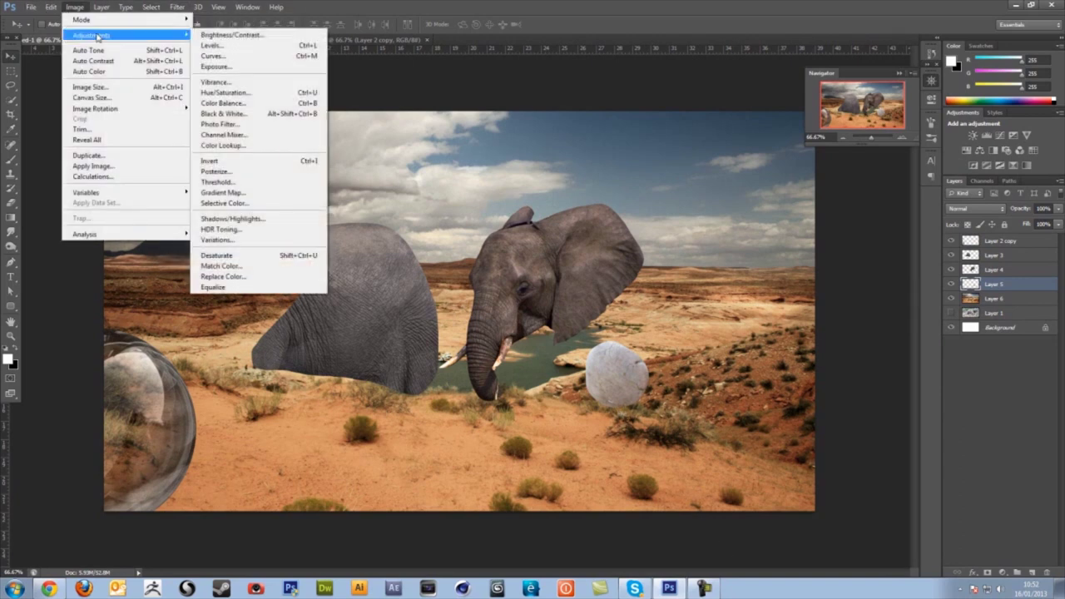
pyautogui.click(280, 268)
pyautogui.moveTo(383, 138); pyautogui.dragTo(804, 156)
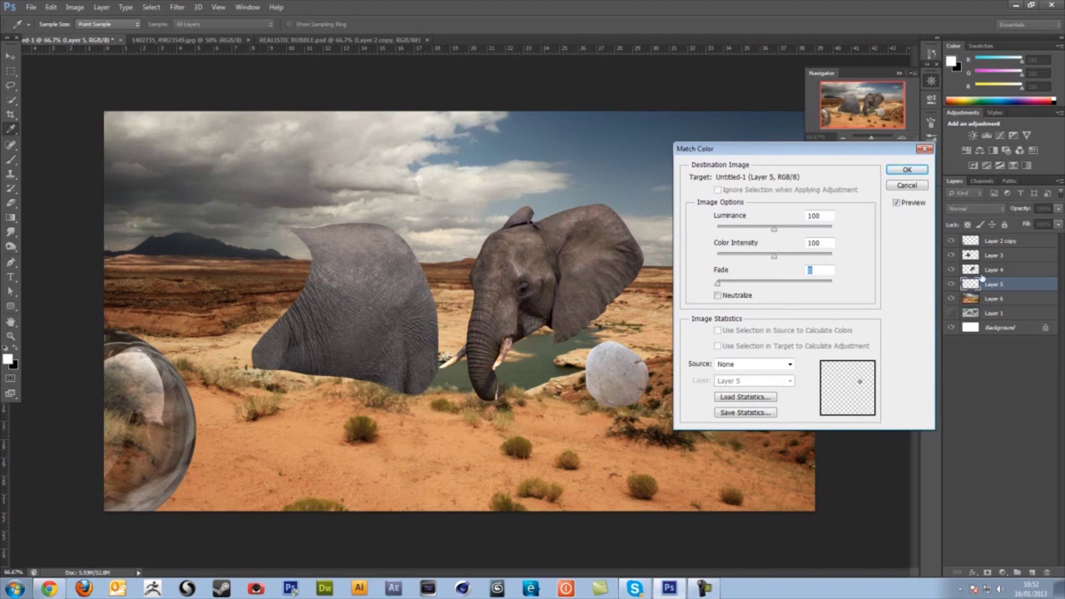
pyautogui.click(730, 365)
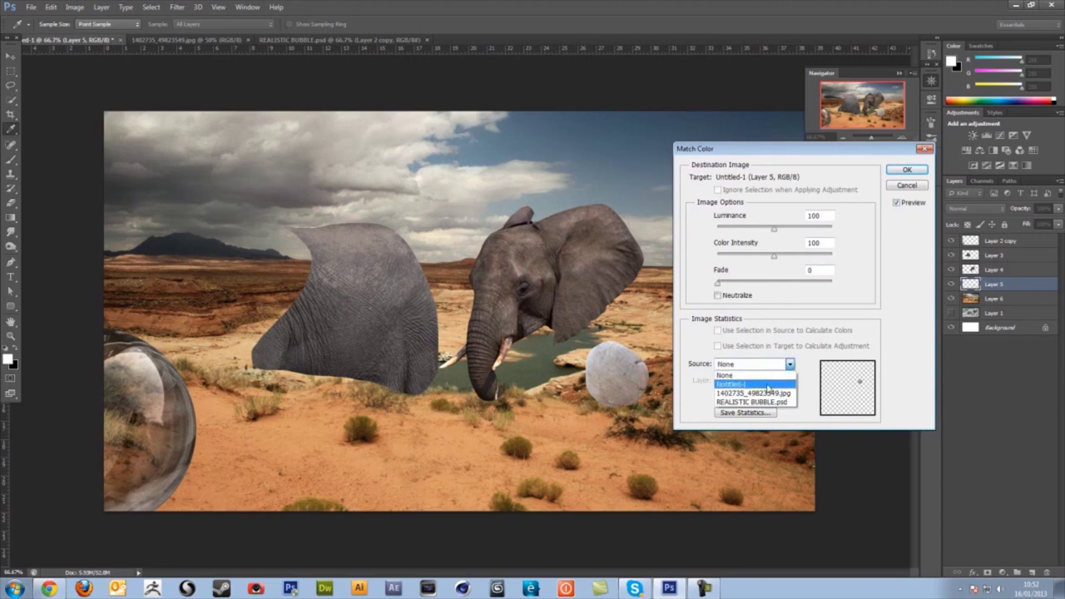
pyautogui.click(768, 385)
pyautogui.click(770, 385)
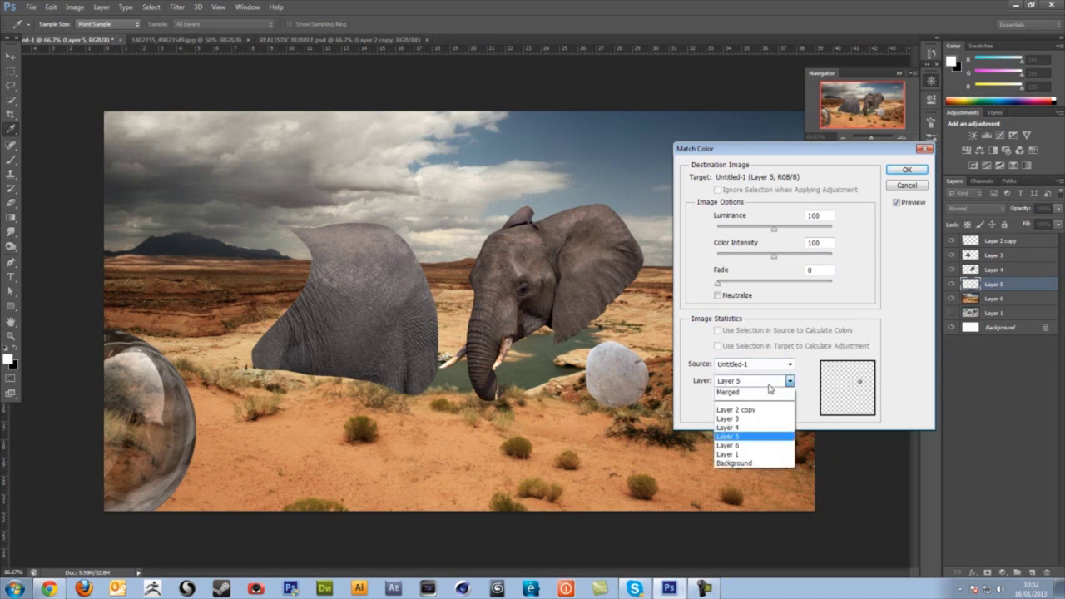
pyautogui.click(757, 427)
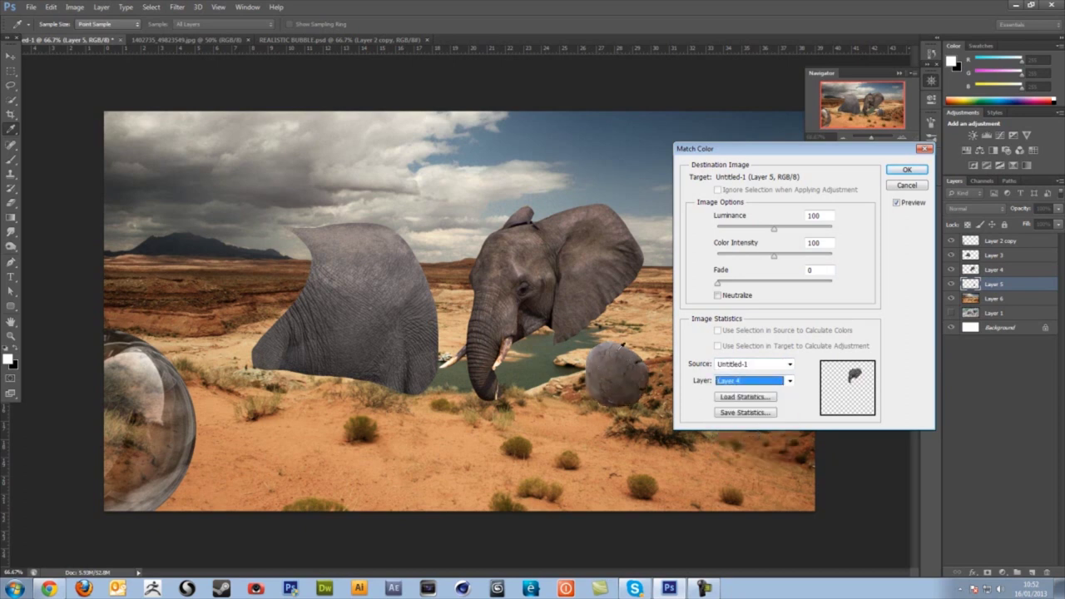
# - Set Color Intensity to 98, lower the Luminance and apply the color match to the round piece
pyautogui.moveTo(773, 261); pyautogui.dragTo(789, 259)
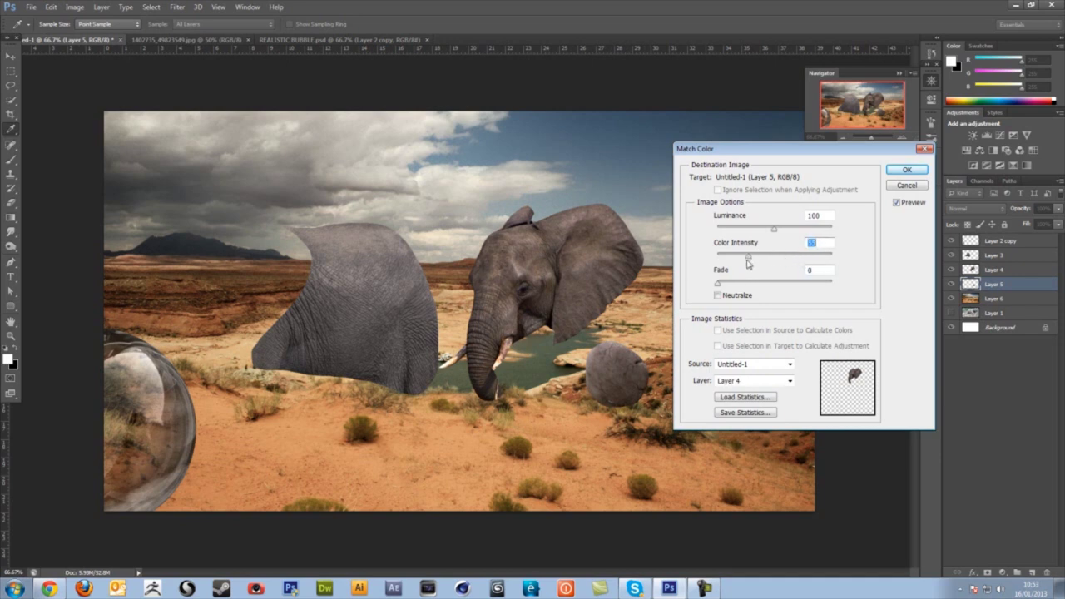
pyautogui.moveTo(780, 226); pyautogui.dragTo(755, 231)
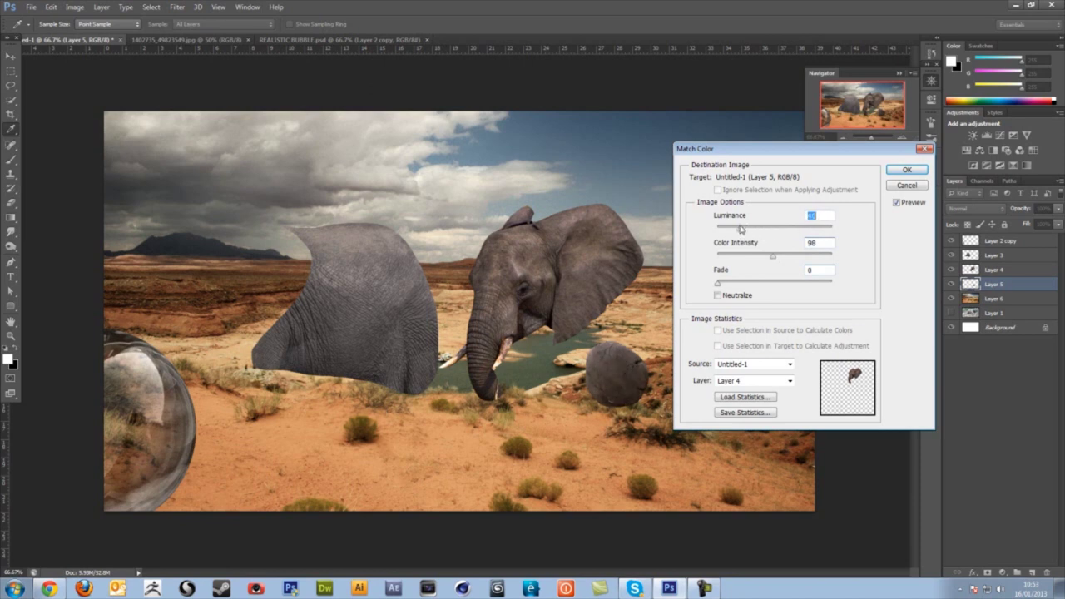
pyautogui.click(906, 169)
pyautogui.press('v')
# - Start a Match Color adjustment on the torso in Layer 3 with Untitled-1 as source and Layer 4 as reference layer
pyautogui.click(990, 254)
pyautogui.moveTo(503, 264); pyautogui.dragTo(507, 307)
pyautogui.hotkey('ctrl', 'z')
pyautogui.click(75, 6)
pyautogui.moveTo(85, 36)
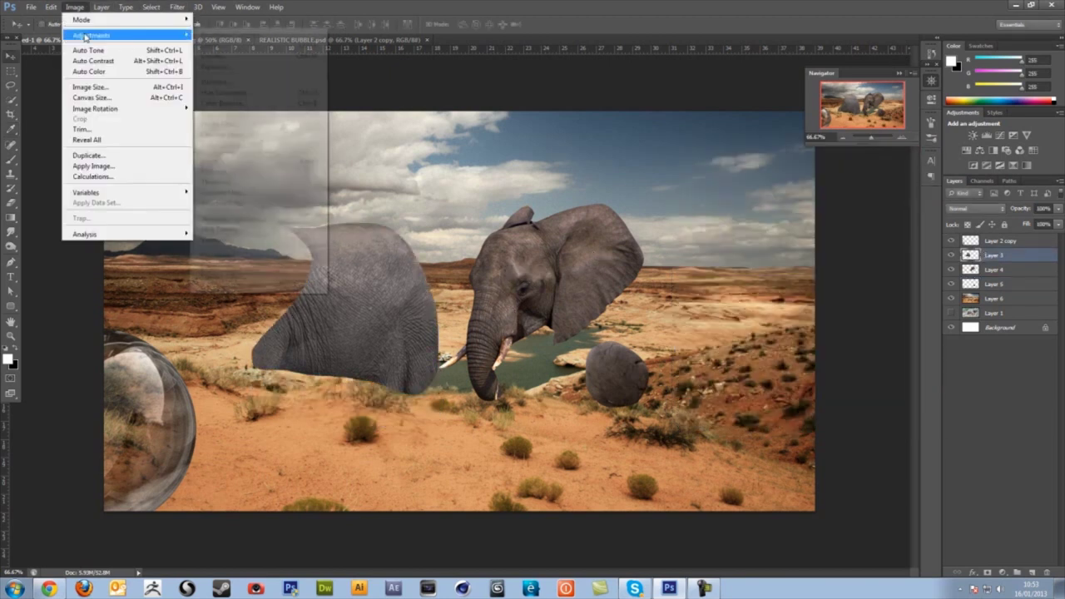
pyautogui.click(278, 265)
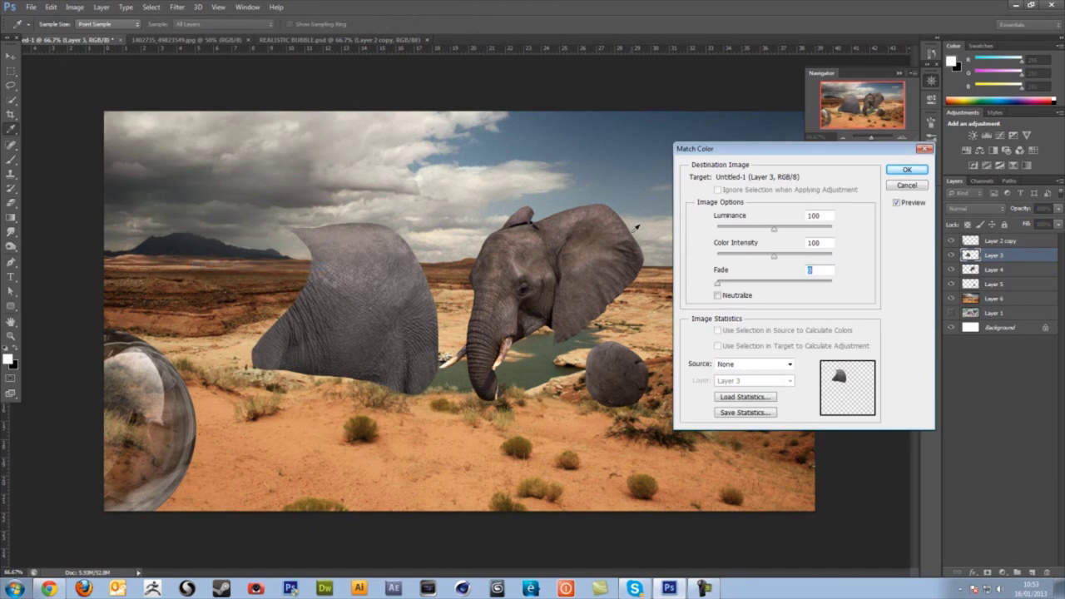
pyautogui.click(757, 365)
pyautogui.click(745, 374)
pyautogui.click(749, 380)
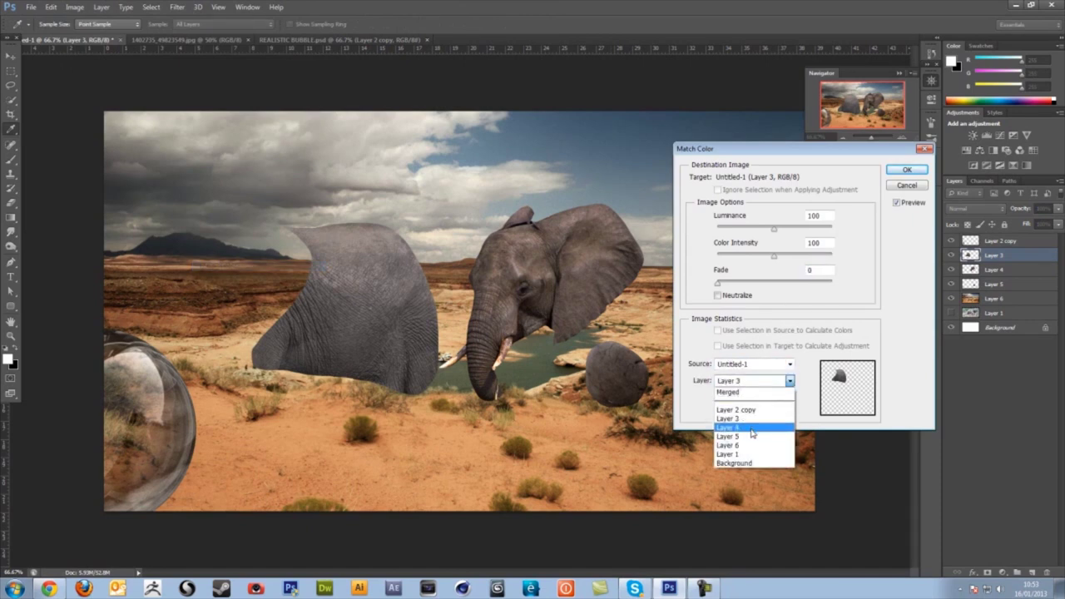
pyautogui.click(752, 428)
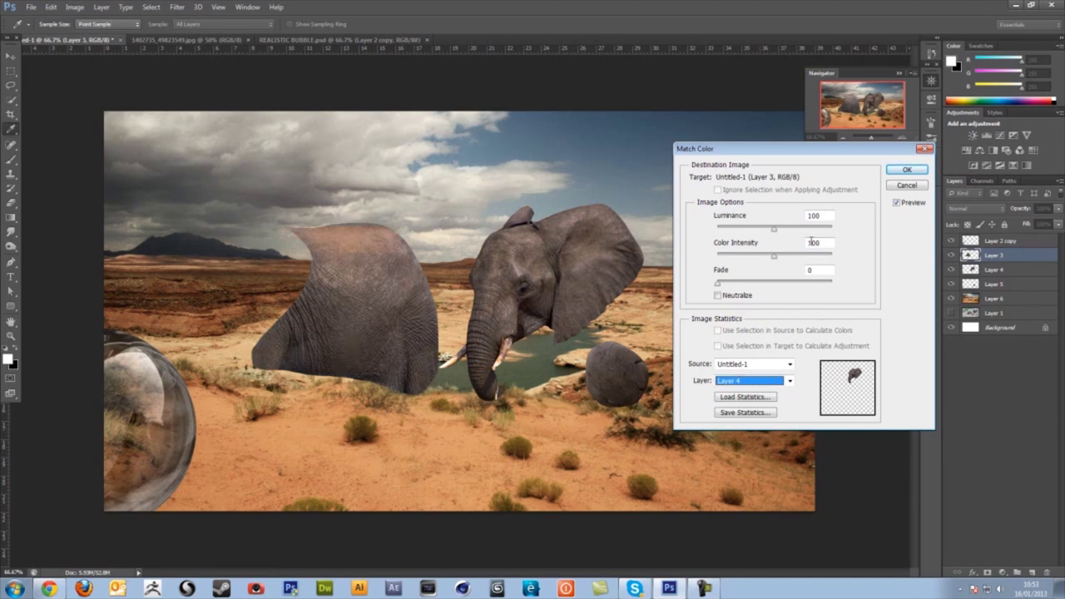
# - Reduce the Luminance, raise the Color Intensity and apply the color match to the torso
pyautogui.moveTo(773, 232); pyautogui.dragTo(742, 231)
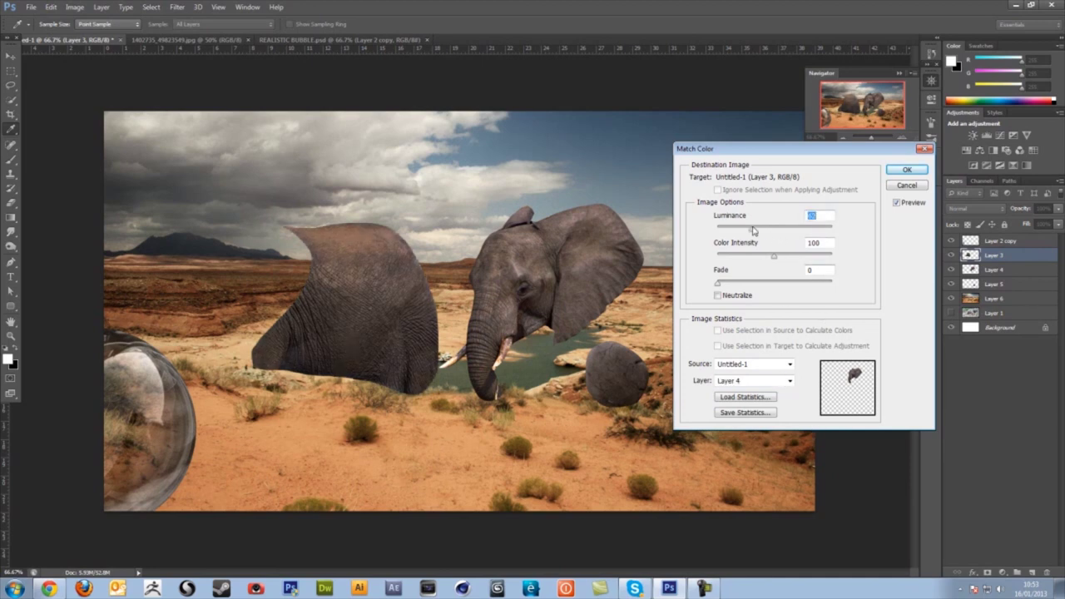
pyautogui.click(777, 255)
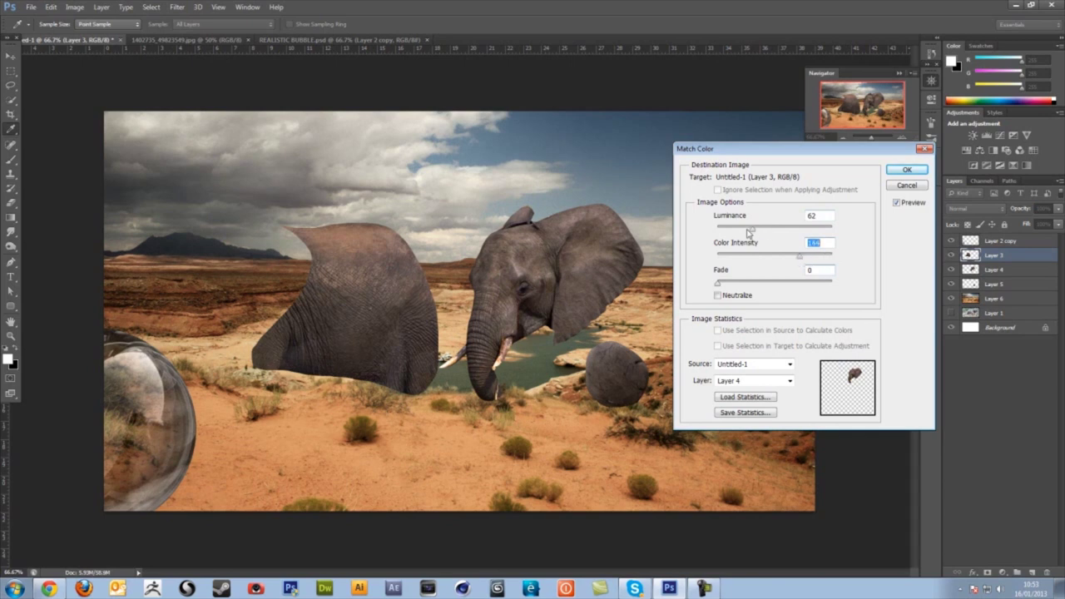
pyautogui.moveTo(752, 231); pyautogui.dragTo(759, 236)
pyautogui.click(906, 170)
# - Try to lighten the round piece on Layer 5 with the Dodge tool on midtones at 29% exposure
pyautogui.click(991, 284)
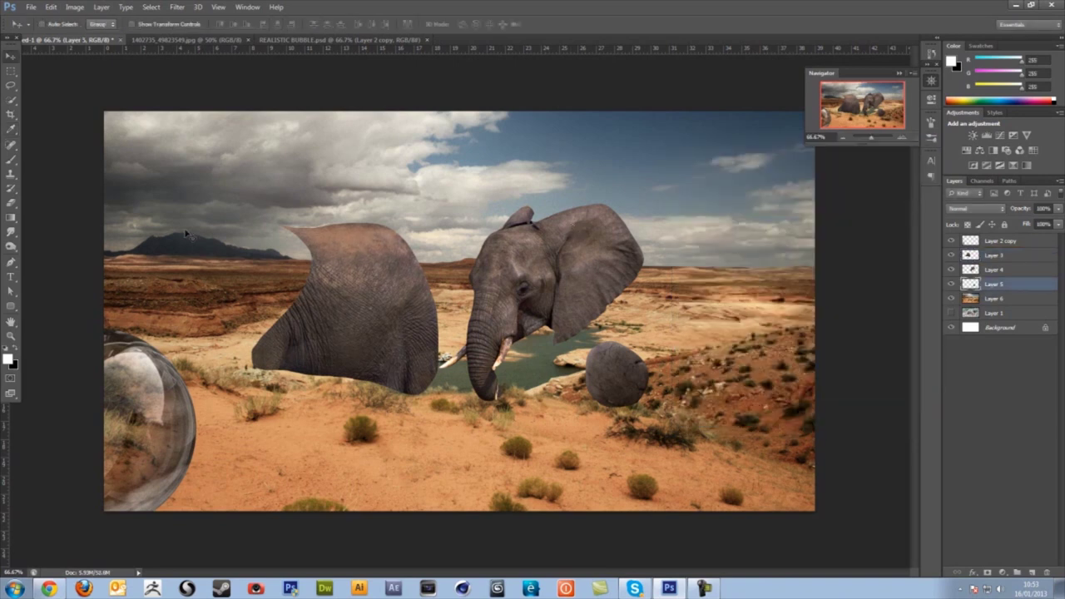
pyautogui.click(12, 247)
pyautogui.click(57, 255)
pyautogui.rightClick(654, 345)
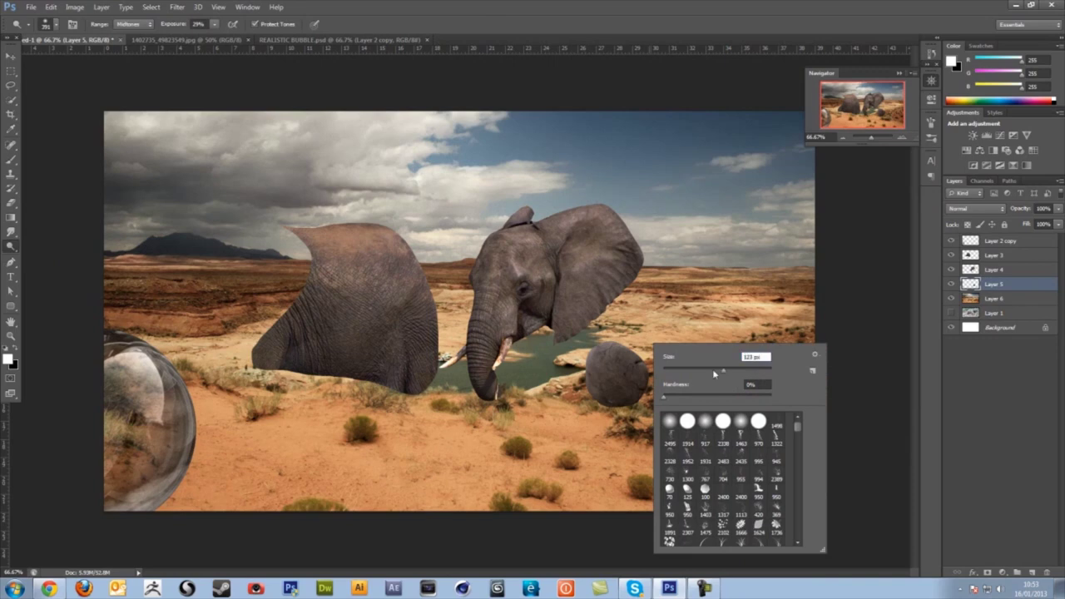
pyautogui.click(635, 346)
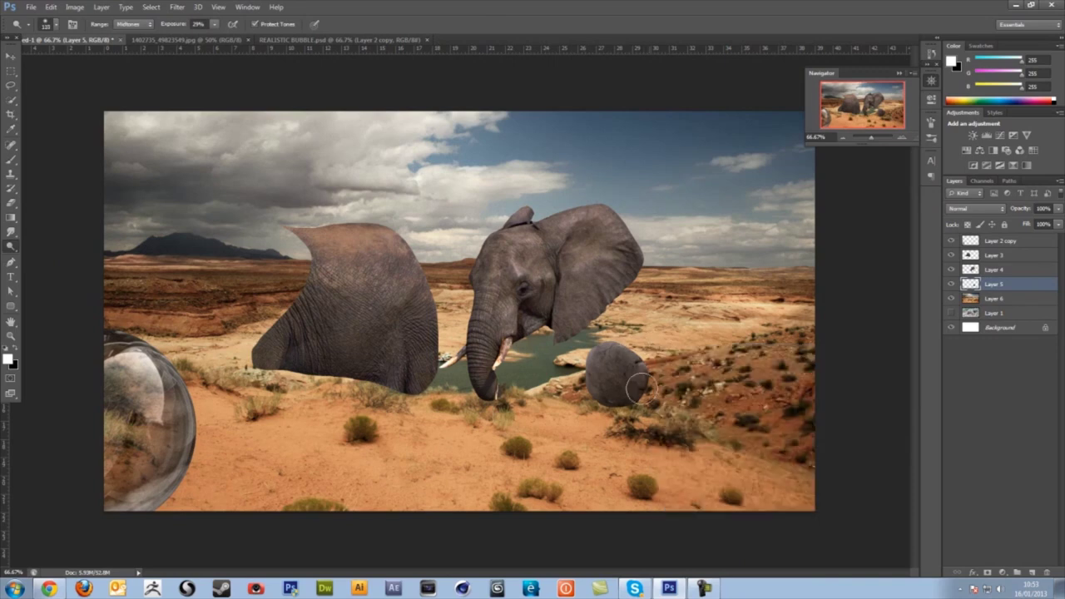
pyautogui.click(11, 247)
pyautogui.click(56, 268)
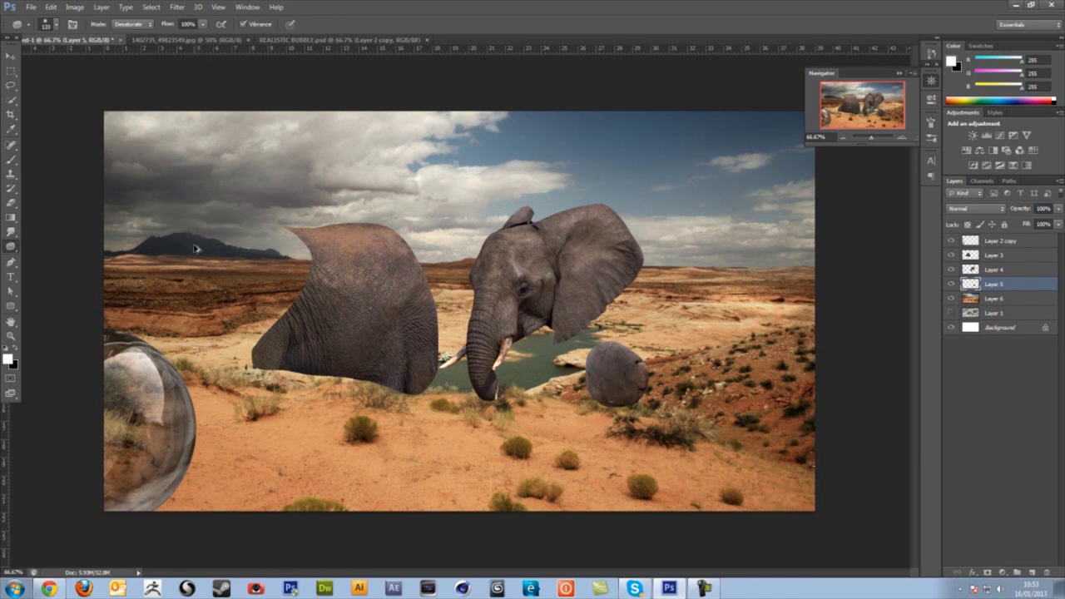
# - Darken the round piece with the Burn tool on shadows at 75% exposure, undoing the last stroke
pyautogui.click(11, 247)
pyautogui.click(56, 257)
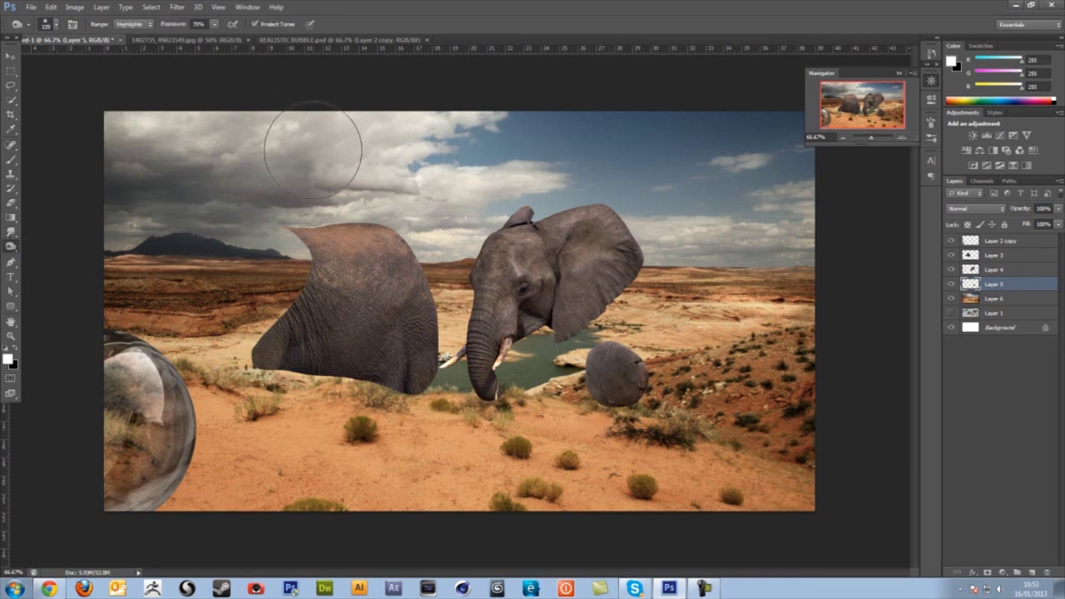
pyautogui.click(133, 24)
pyautogui.click(143, 37)
pyautogui.click(590, 381)
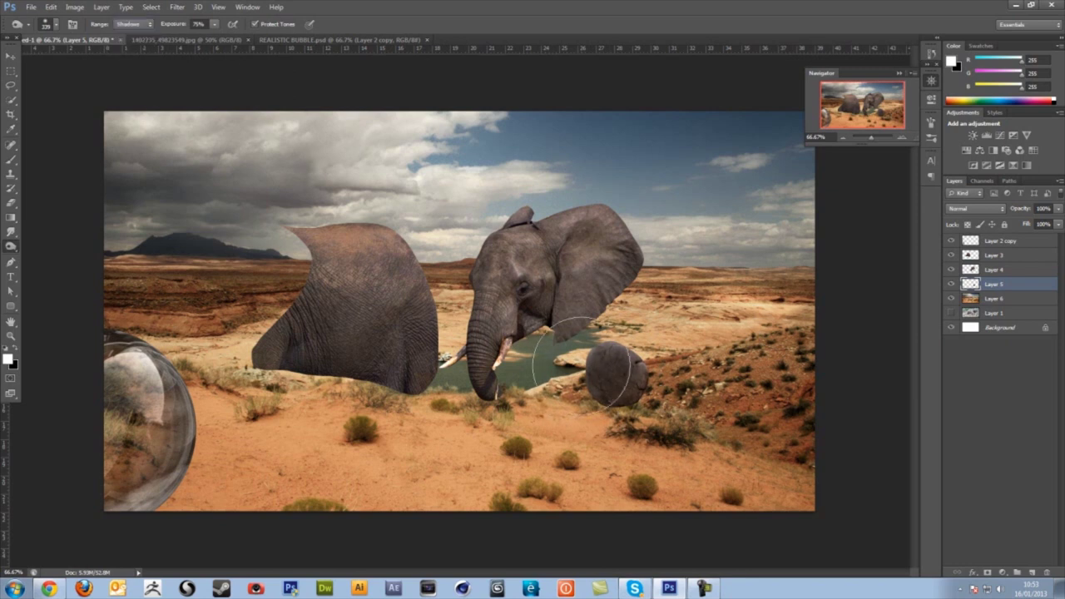
pyautogui.click(614, 343)
pyautogui.hotkey('ctrl', 'z')
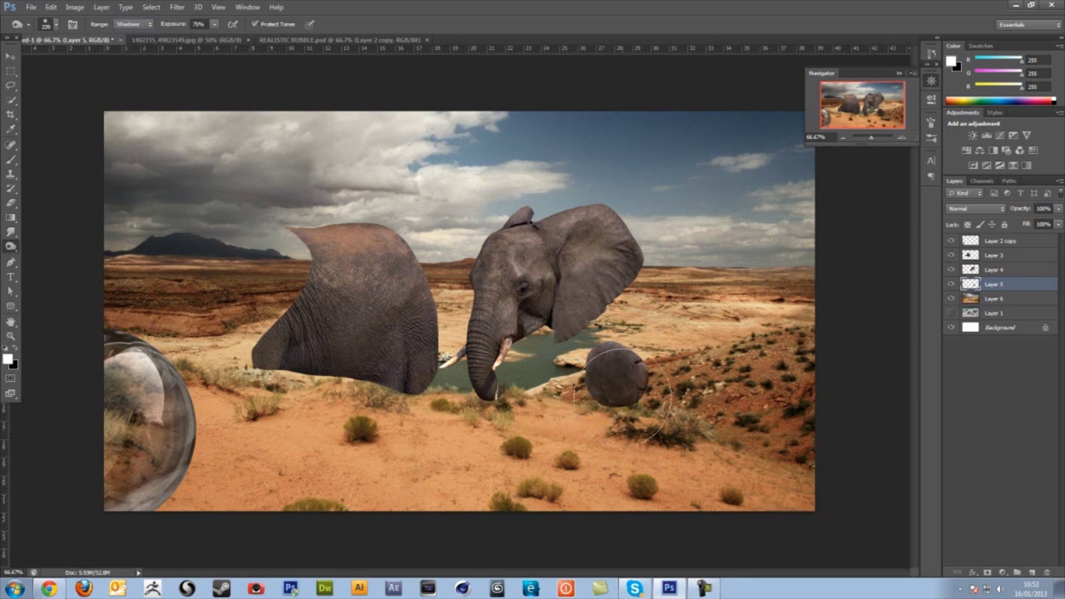
# - Move the round piece up and right, away from the elephant's ear, and place the bubble over the elephant's head
pyautogui.click(11, 56)
pyautogui.moveTo(668, 399)
pyautogui.mouseDown()
pyautogui.moveTo(446, 204)
pyautogui.moveTo(505, 261)
pyautogui.moveTo(513, 249)
pyautogui.moveTo(492, 301)
pyautogui.moveTo(536, 281)
pyautogui.moveTo(705, 410)
pyautogui.mouseUp()
pyautogui.click(998, 241)
pyautogui.moveTo(283, 425); pyautogui.dragTo(622, 328)
pyautogui.moveTo(574, 178); pyautogui.dragTo(595, 157)
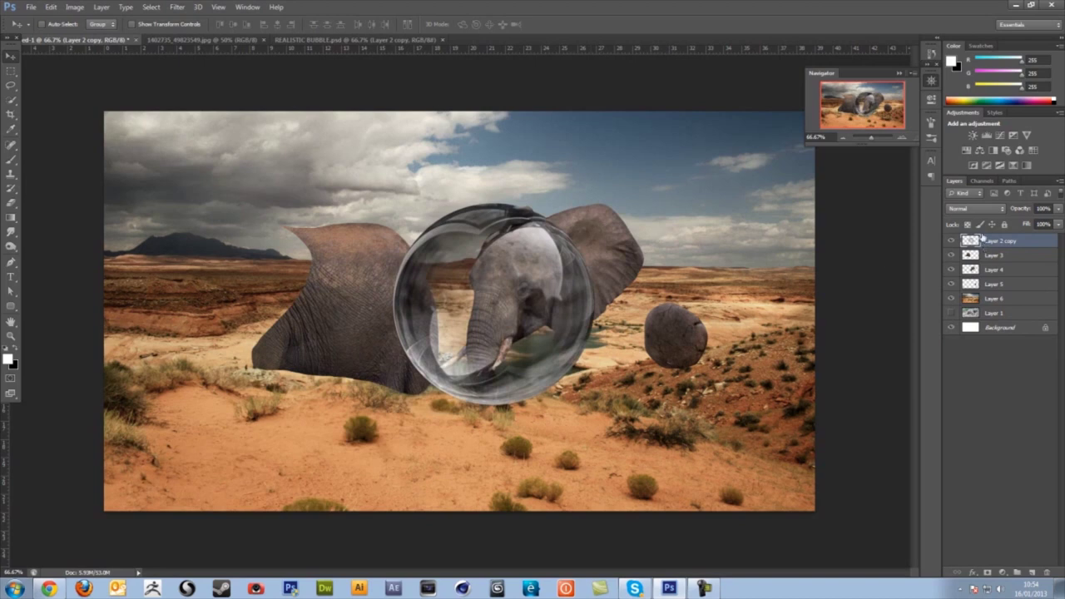
# - Set the bubble layer's blend mode to Screen and move the bubble up and left around the elephant's face
pyautogui.click(975, 208)
pyautogui.click(971, 310)
pyautogui.moveTo(671, 301); pyautogui.dragTo(627, 281)
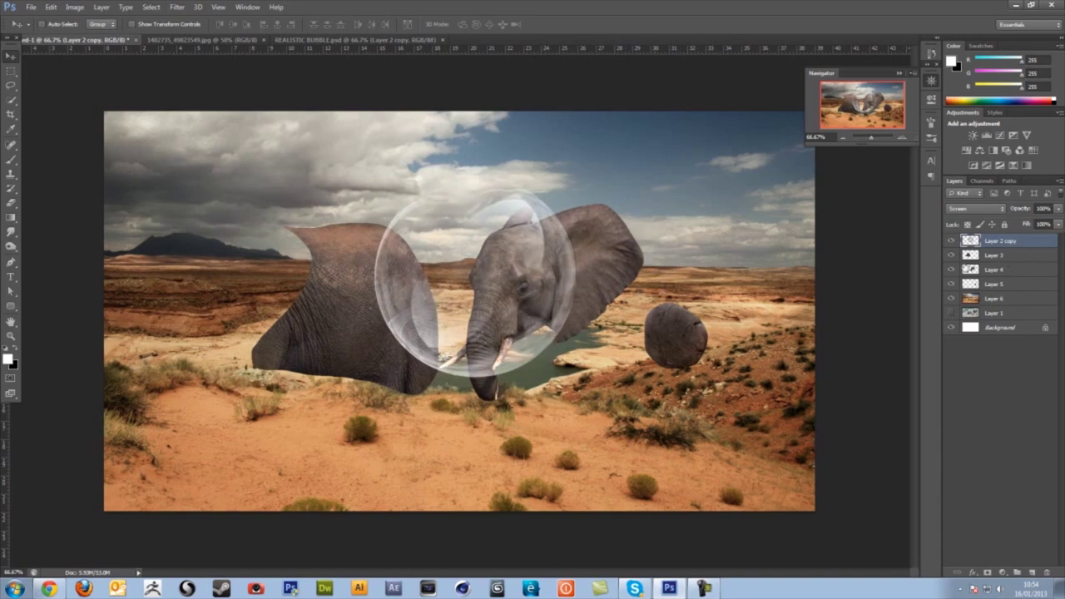
# - Hide Layers 3 and 5, and place the elephant's head from Layer 4 inside the bubble, stacked directly beneath the bubble layer
pyautogui.click(951, 270)
pyautogui.click(950, 283)
pyautogui.click(951, 269)
pyautogui.click(951, 255)
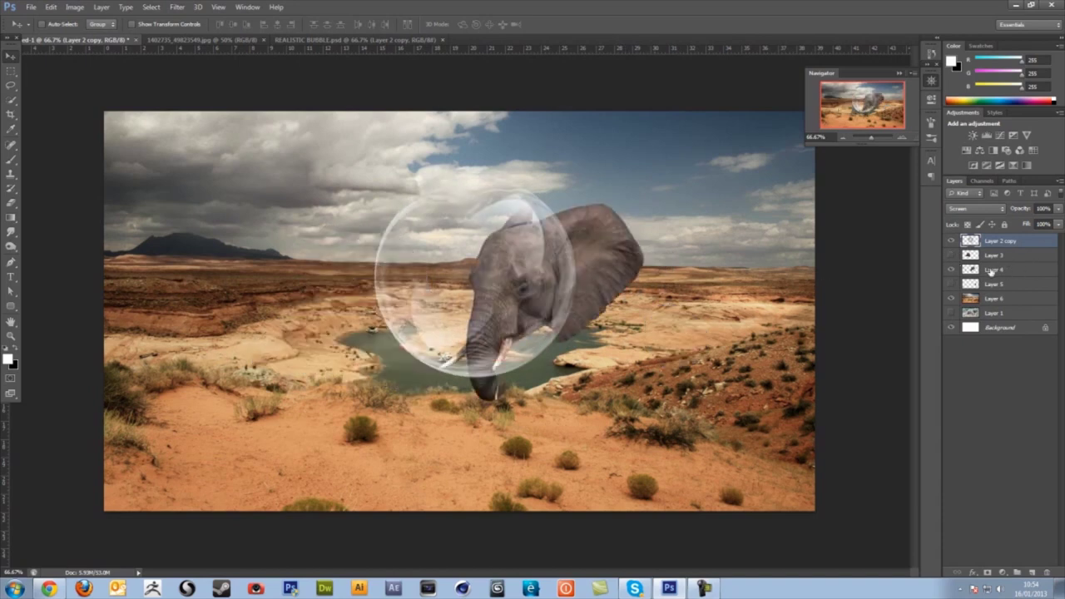
pyautogui.moveTo(990, 271); pyautogui.dragTo(988, 249)
pyautogui.moveTo(705, 308); pyautogui.dragTo(604, 256)
# - Warp the elephant's head so the trunk and forehead follow the bubble's curve, and apply the warp
pyautogui.click(53, 9)
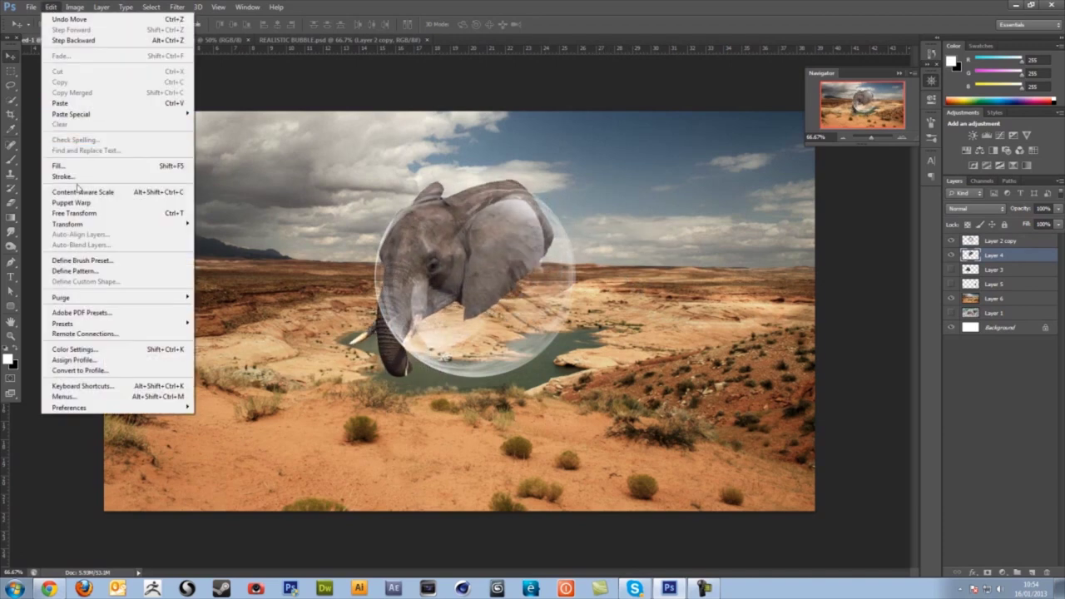
pyautogui.moveTo(86, 228)
pyautogui.click(250, 297)
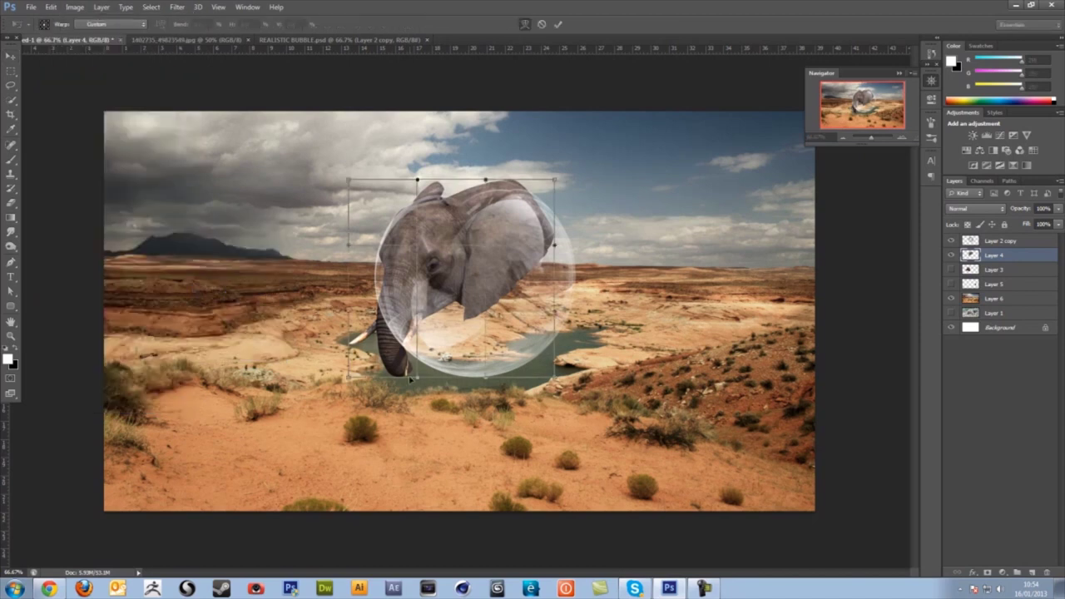
pyautogui.moveTo(409, 371); pyautogui.dragTo(441, 358)
pyautogui.moveTo(401, 292); pyautogui.dragTo(387, 284)
pyautogui.moveTo(538, 202); pyautogui.dragTo(525, 205)
pyautogui.moveTo(417, 199); pyautogui.dragTo(418, 211)
pyautogui.moveTo(410, 352); pyautogui.dragTo(419, 351)
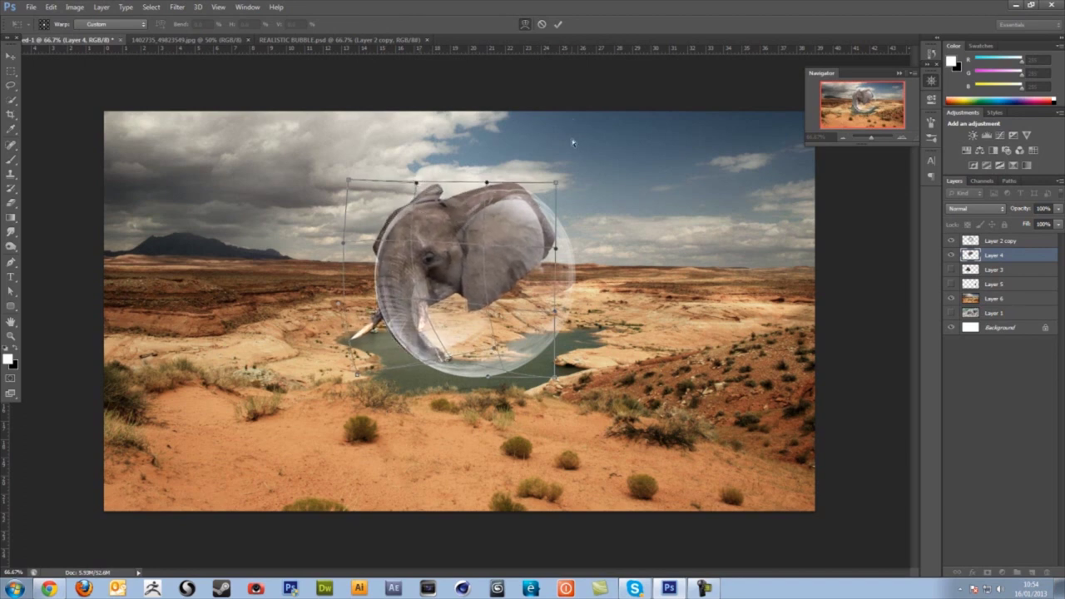
pyautogui.moveTo(525, 203); pyautogui.dragTo(524, 211)
pyautogui.click(558, 25)
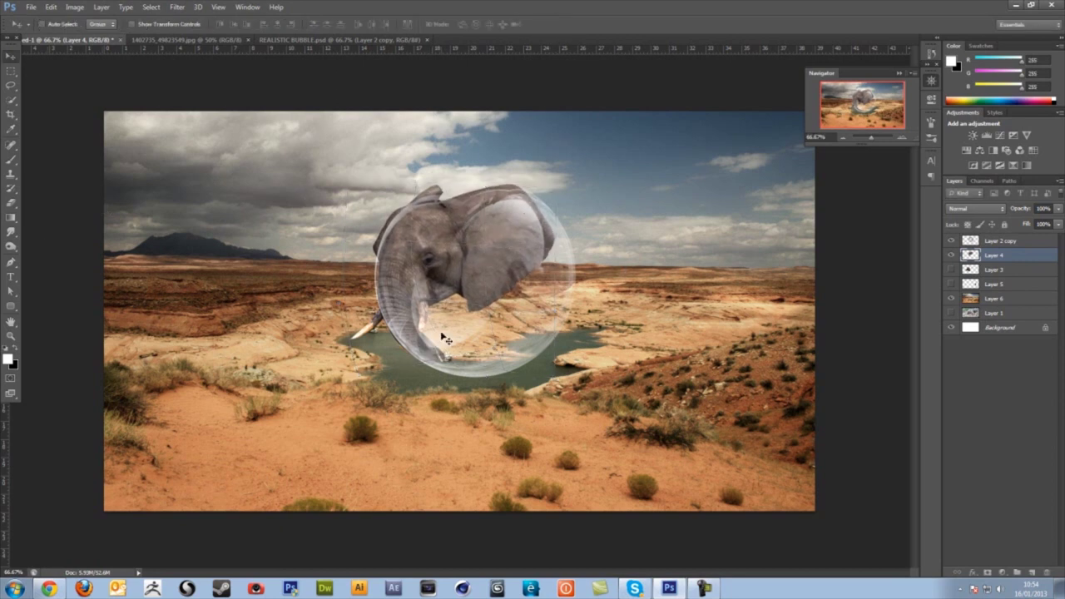
# - Erase the tusk and head edges outside the bubble with a soft Eraser at 42% opacity
pyautogui.click(11, 204)
pyautogui.rightClick(456, 304)
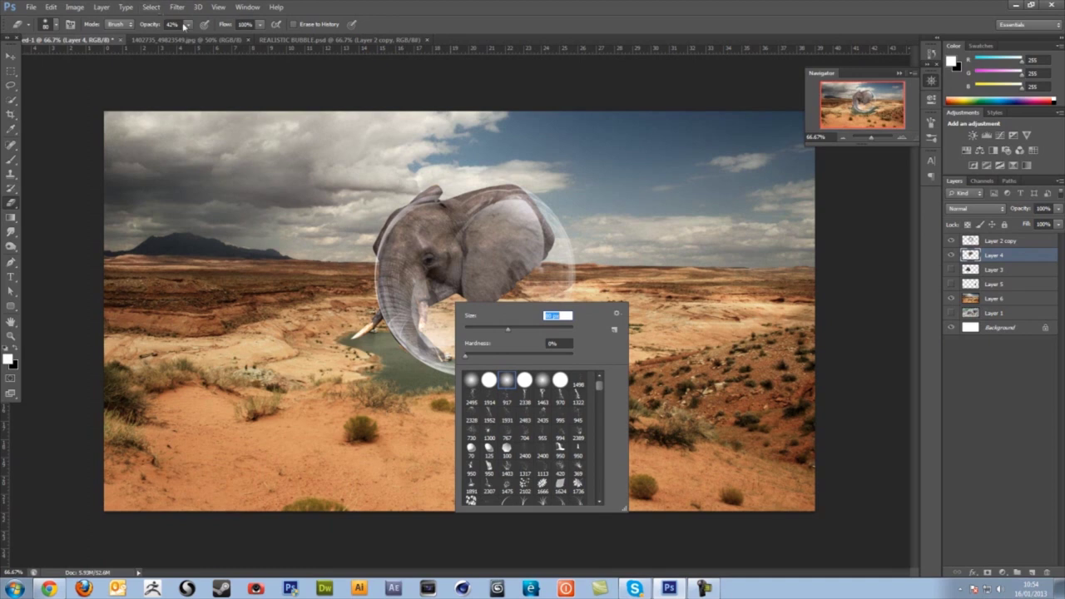
pyautogui.click(326, 289)
pyautogui.moveTo(354, 326); pyautogui.dragTo(361, 336)
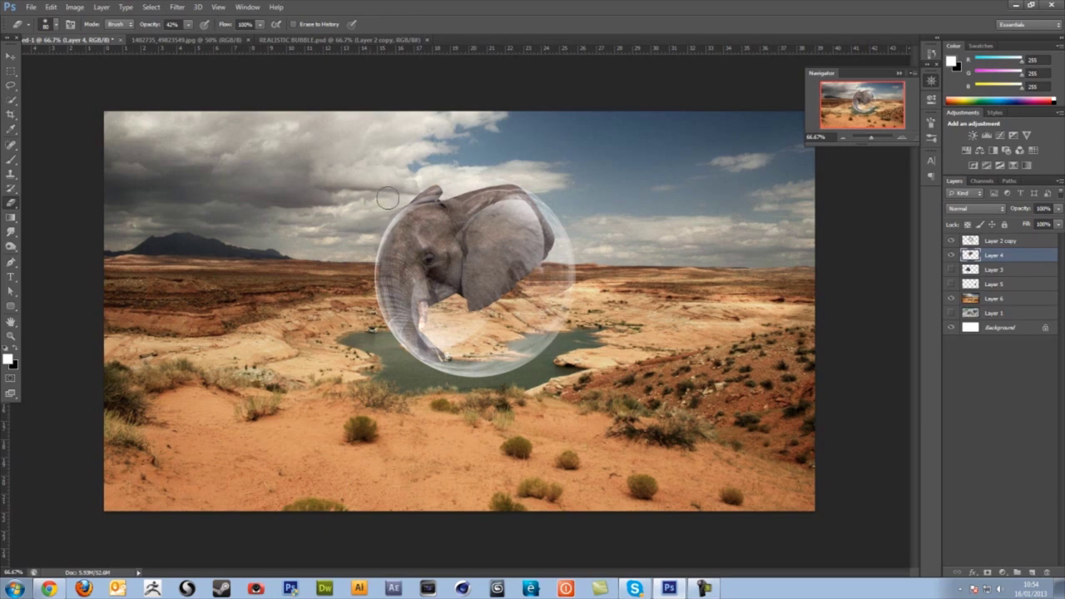
pyautogui.moveTo(394, 193); pyautogui.dragTo(453, 178)
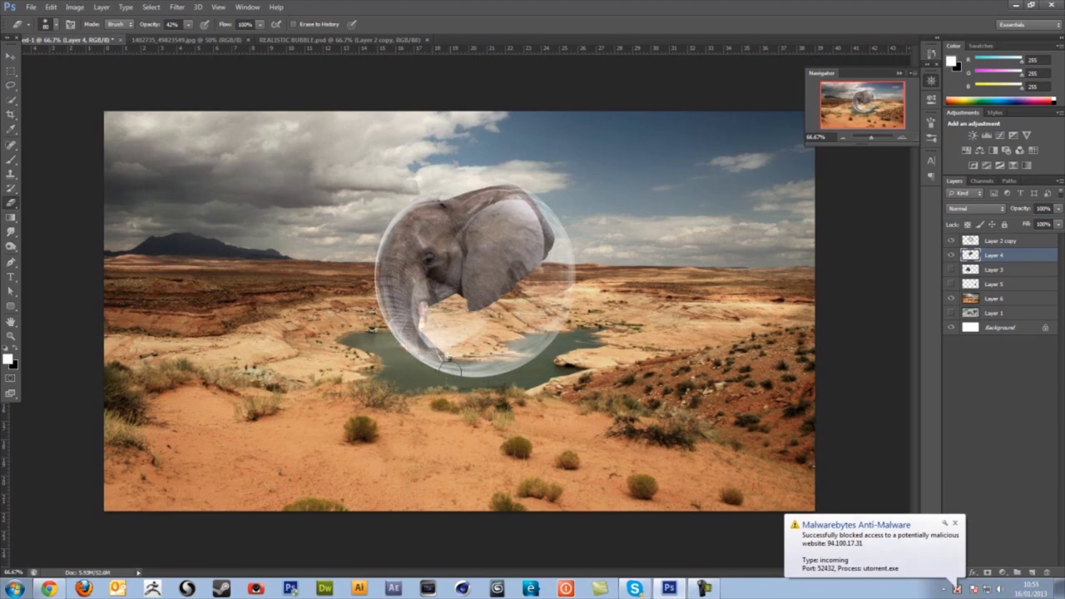
# - Show the torso on Layer 3 and move it into the bubble, hiding the head on Layer 4
pyautogui.press('v')
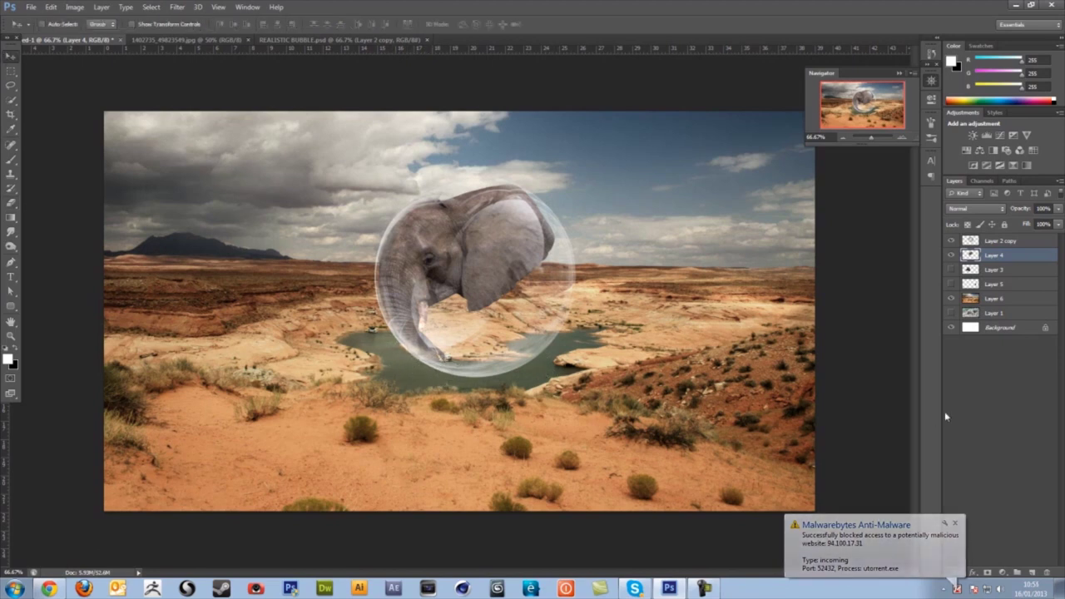
pyautogui.click(958, 271)
pyautogui.click(951, 272)
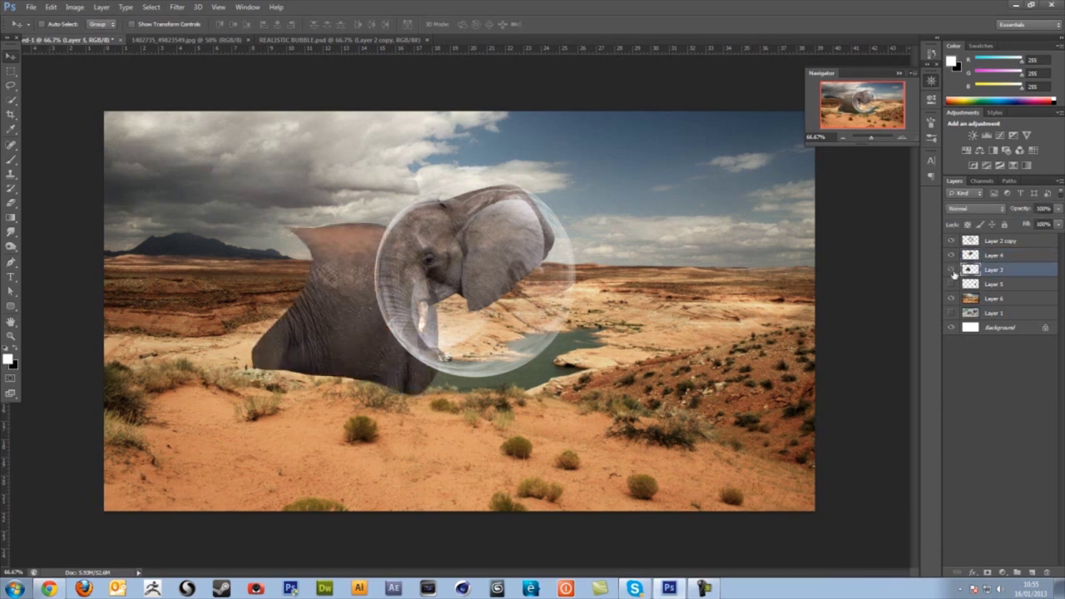
pyautogui.moveTo(430, 329); pyautogui.dragTo(563, 326)
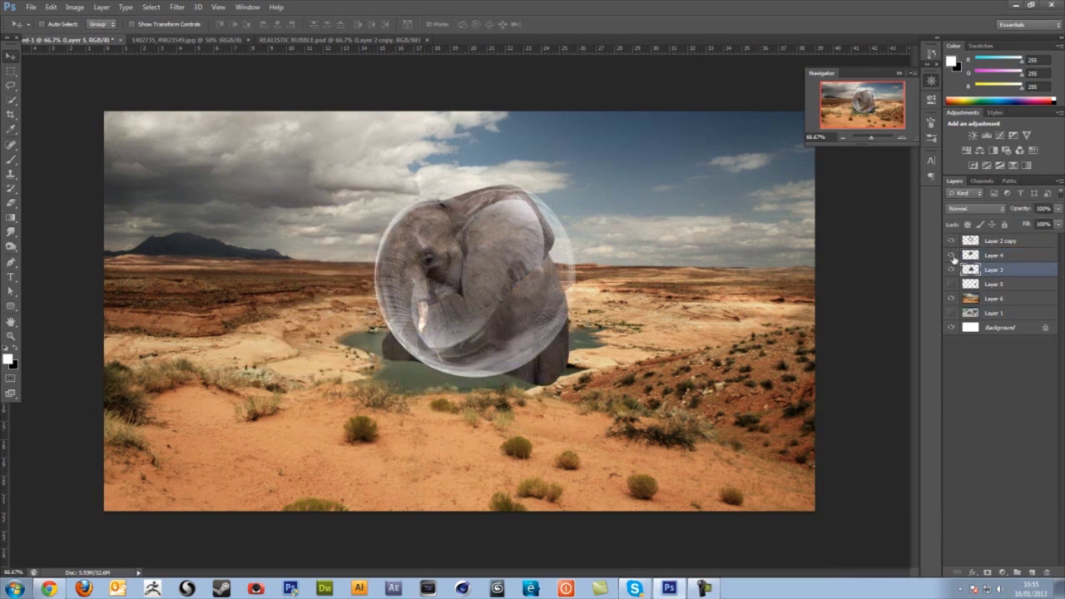
pyautogui.click(952, 255)
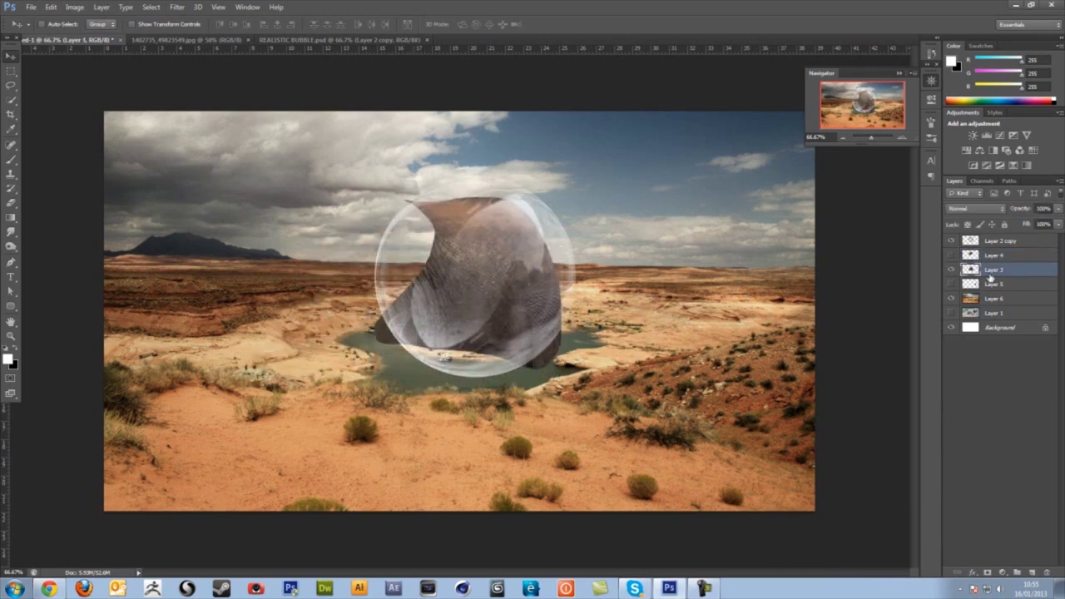
pyautogui.moveTo(512, 267); pyautogui.dragTo(503, 267)
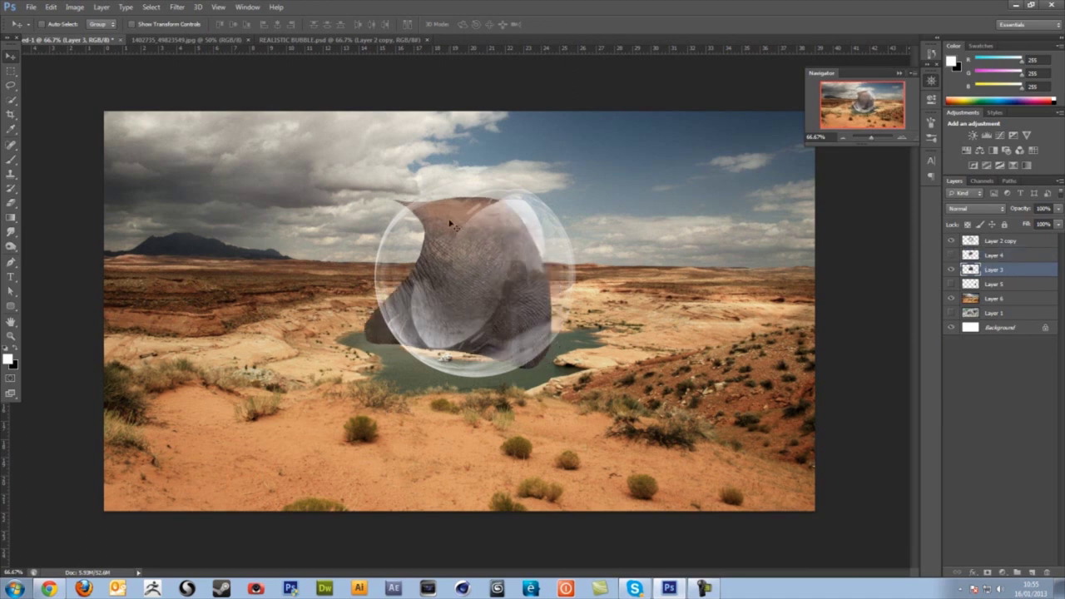
# - Warp the torso outward and downward to fill the bubble's round shape, and apply the warp
pyautogui.click(68, 7)
pyautogui.moveTo(50, 7)
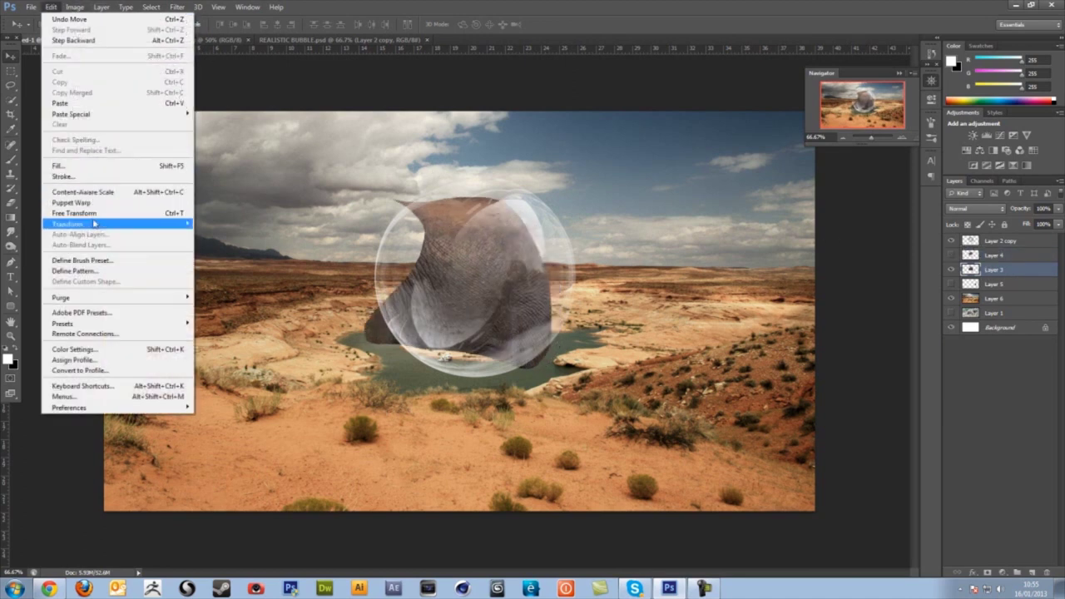
pyautogui.moveTo(83, 218)
pyautogui.click(220, 289)
pyautogui.moveTo(452, 281); pyautogui.dragTo(407, 252)
pyautogui.moveTo(504, 214); pyautogui.dragTo(518, 202)
pyautogui.moveTo(529, 254); pyautogui.dragTo(556, 247)
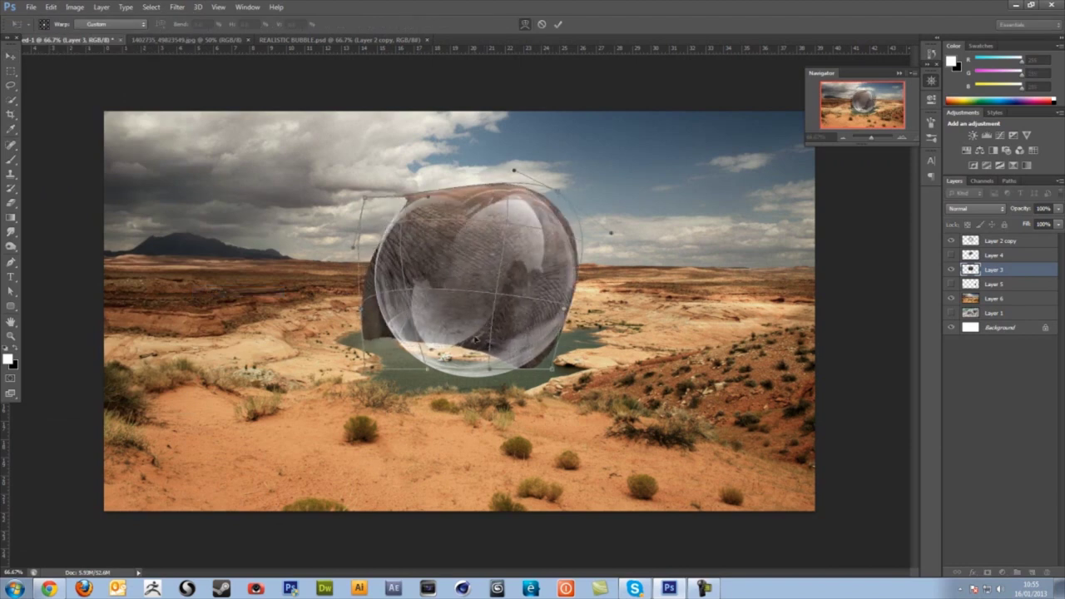
pyautogui.moveTo(462, 346); pyautogui.dragTo(470, 374)
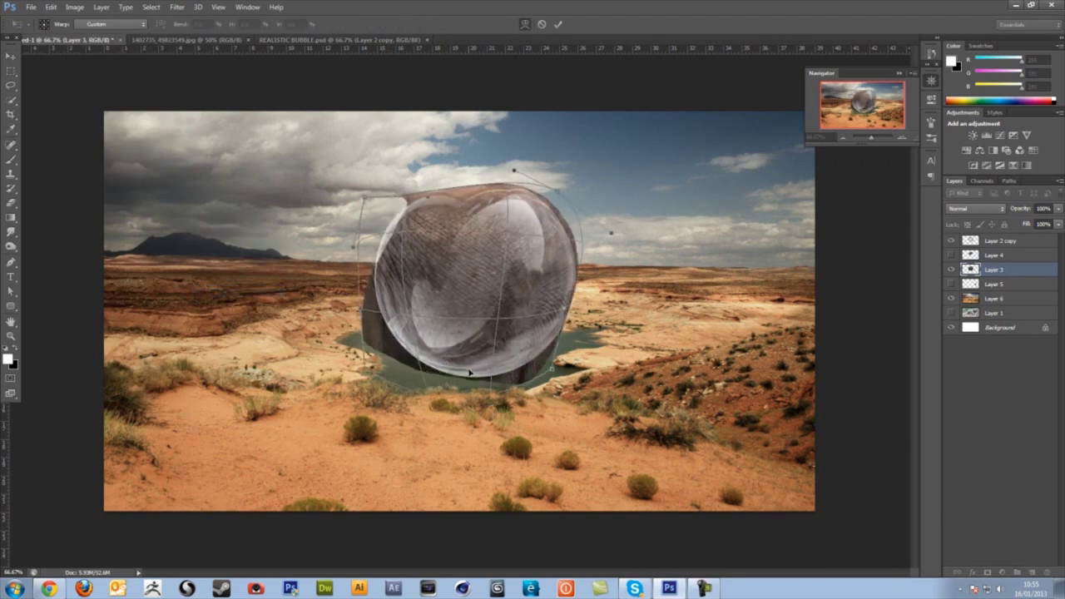
pyautogui.click(558, 25)
# - Erase the torso areas outside the bubble's rim with the soft Eraser at 42% opacity
pyautogui.press('e')
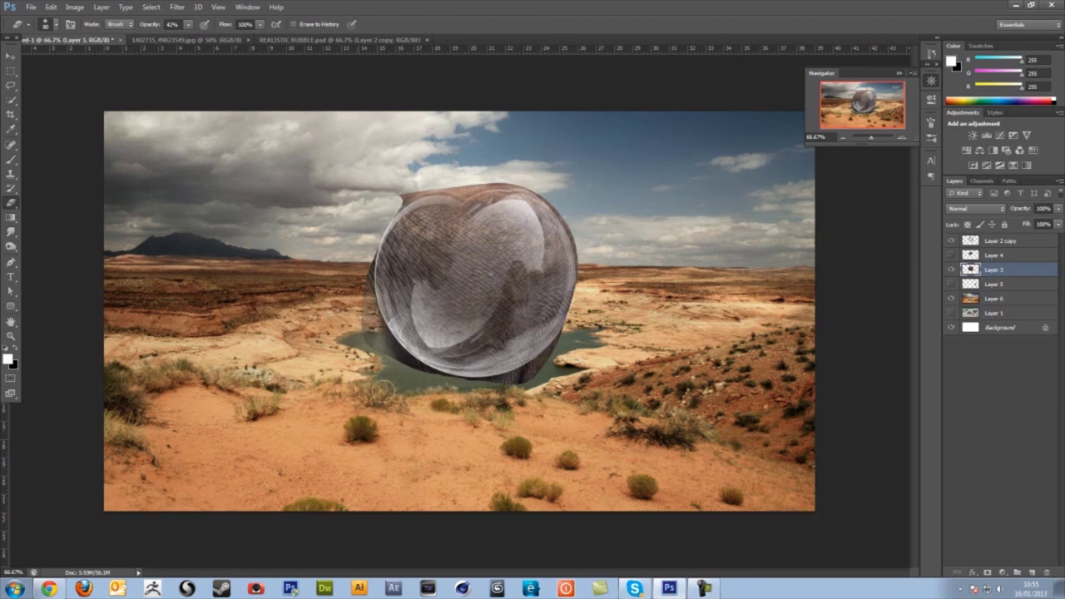
pyautogui.moveTo(373, 322)
pyautogui.mouseDown()
pyautogui.moveTo(371, 259)
pyautogui.moveTo(360, 253)
pyautogui.moveTo(357, 291)
pyautogui.moveTo(368, 264)
pyautogui.moveTo(369, 291)
pyautogui.moveTo(367, 243)
pyautogui.moveTo(415, 363)
pyautogui.moveTo(395, 360)
pyautogui.mouseUp()
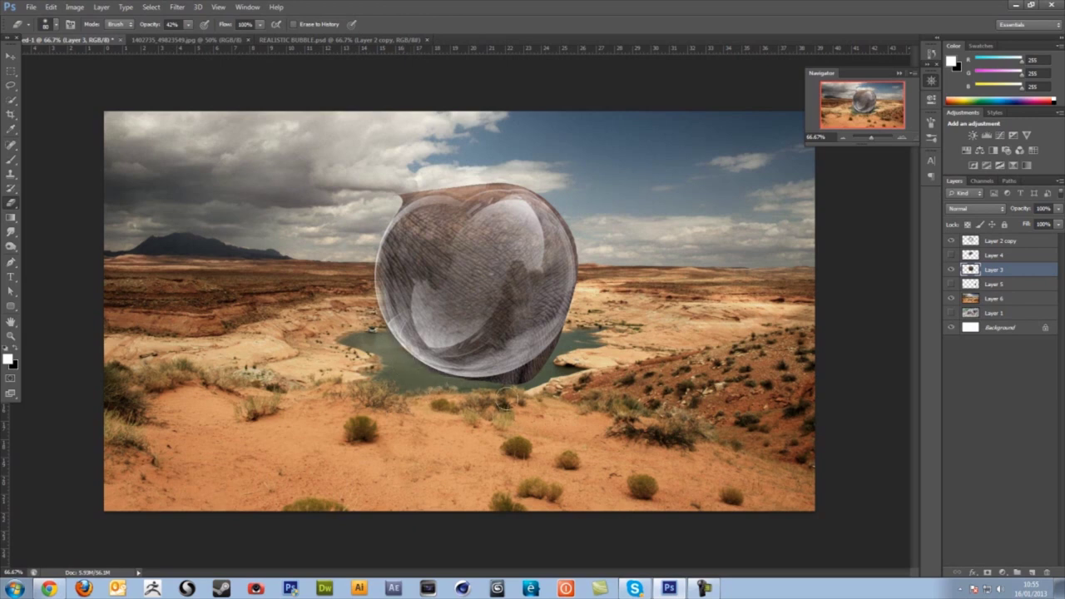
pyautogui.moveTo(474, 386)
pyautogui.mouseDown()
pyautogui.moveTo(568, 342)
pyautogui.moveTo(535, 383)
pyautogui.moveTo(544, 364)
pyautogui.moveTo(520, 384)
pyautogui.moveTo(571, 328)
pyautogui.moveTo(588, 231)
pyautogui.moveTo(587, 253)
pyautogui.moveTo(564, 204)
pyautogui.moveTo(590, 239)
pyautogui.moveTo(528, 185)
pyautogui.moveTo(478, 177)
pyautogui.moveTo(517, 175)
pyautogui.moveTo(393, 190)
pyautogui.moveTo(388, 213)
pyautogui.moveTo(417, 193)
pyautogui.mouseUp()
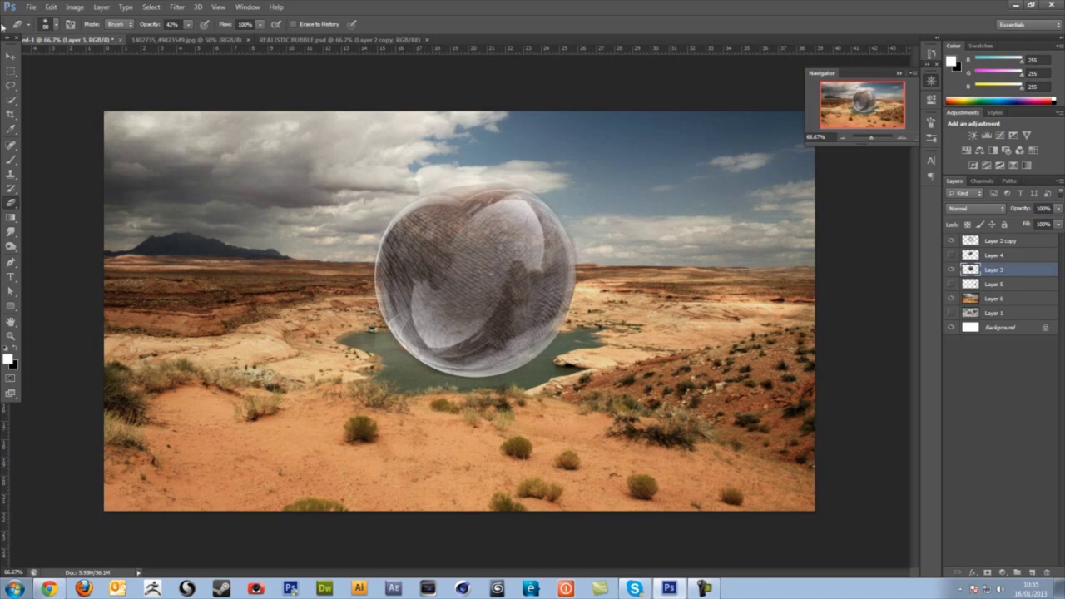
# - Show the head on Layer 4 and the round piece on Layer 5 again
pyautogui.click(11, 56)
pyautogui.click(951, 254)
pyautogui.click(972, 255)
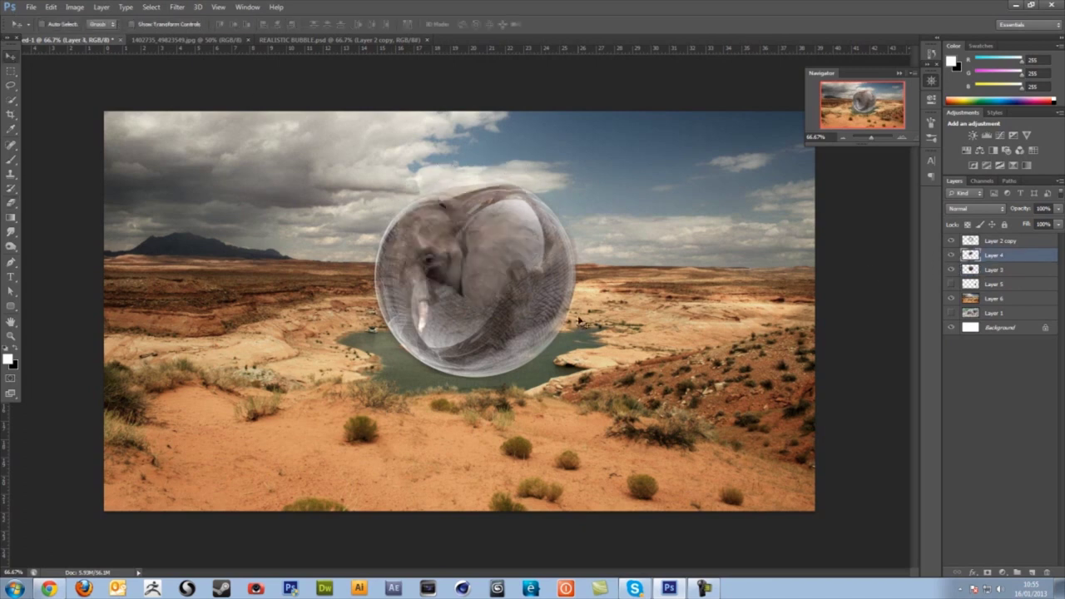
pyautogui.click(950, 284)
pyautogui.click(978, 285)
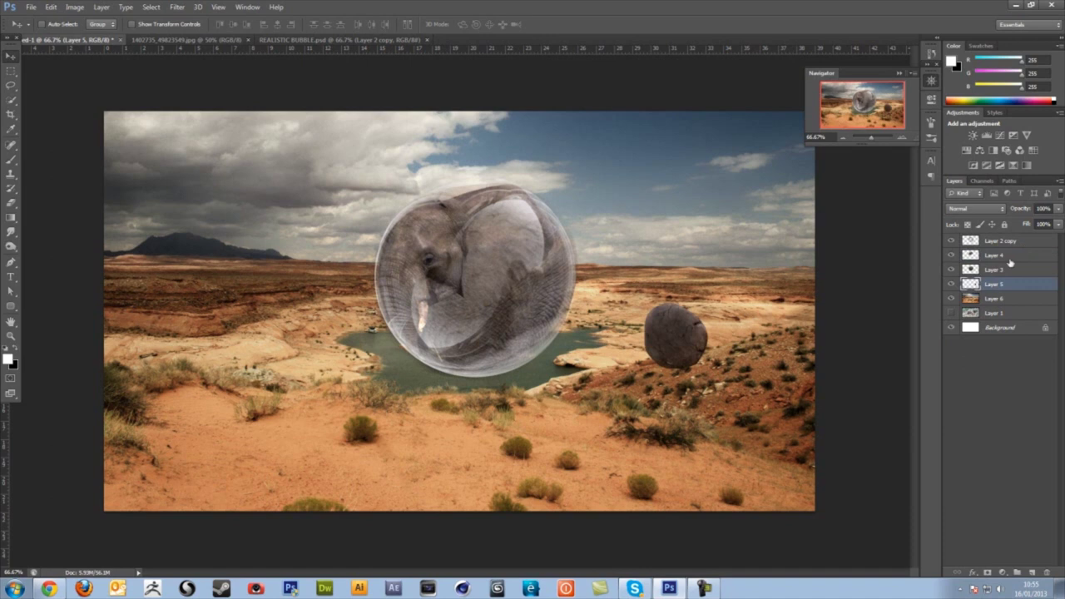
# - Stack Layer 5 above Layer 4 and position the round piece beside the trunk in the lower bubble, using Free Transform
pyautogui.moveTo(1005, 284); pyautogui.dragTo(1002, 259)
pyautogui.moveTo(718, 329); pyautogui.dragTo(507, 313)
pyautogui.moveTo(999, 269); pyautogui.dragTo(995, 254)
pyautogui.moveTo(491, 292); pyautogui.dragTo(501, 250)
pyautogui.hotkey('ctrl', 't')
pyautogui.press('Return')
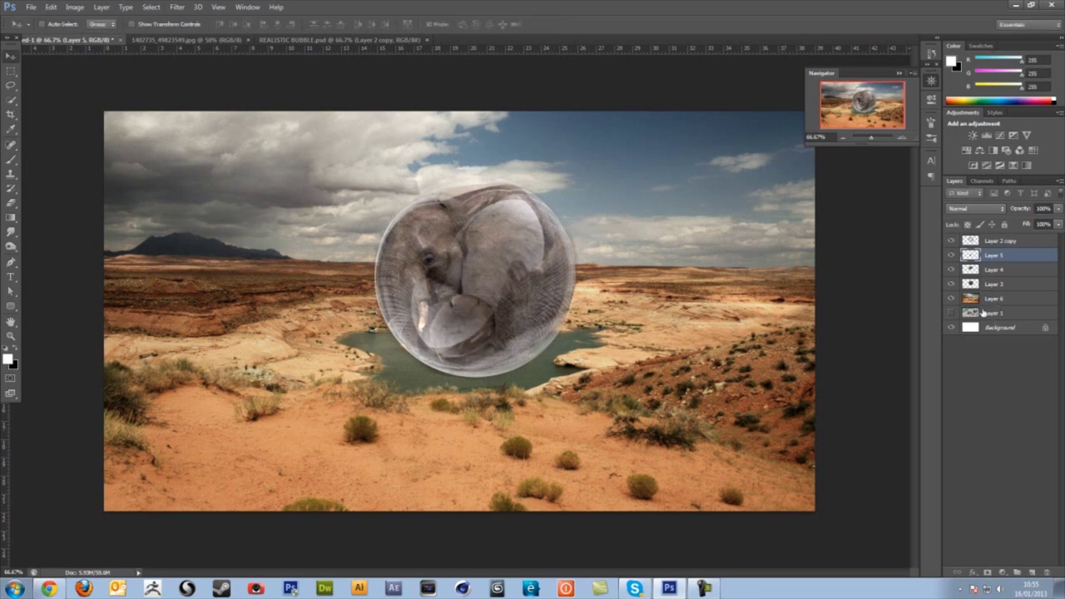
# - Show the lying elephant photo on Layer 1 at the top of the stack and trace its front leg with a closed Pen path
pyautogui.click(951, 312)
pyautogui.moveTo(994, 312); pyautogui.dragTo(994, 239)
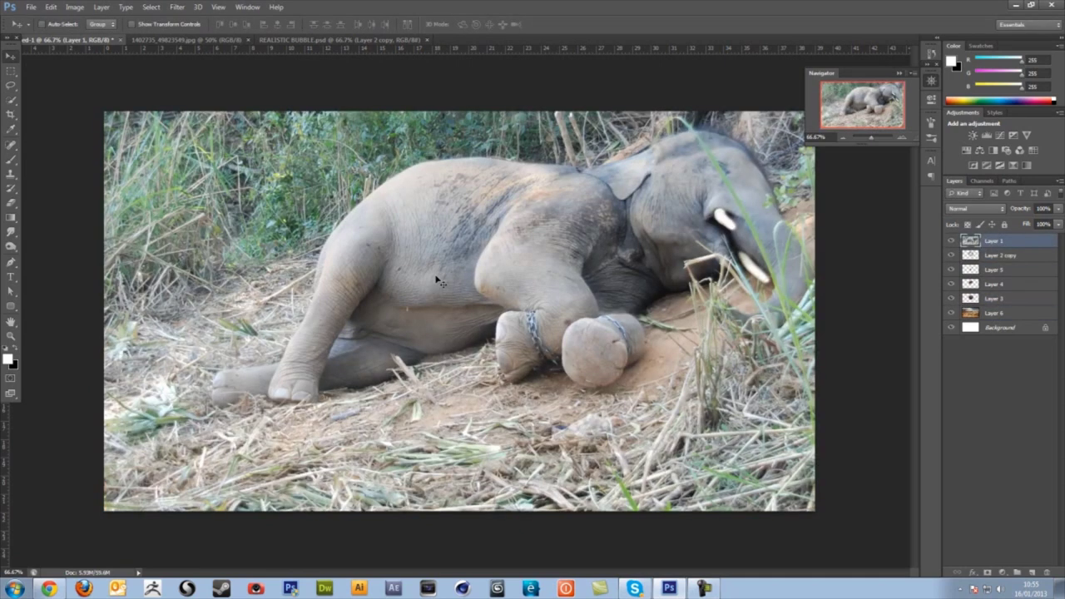
pyautogui.click(11, 262)
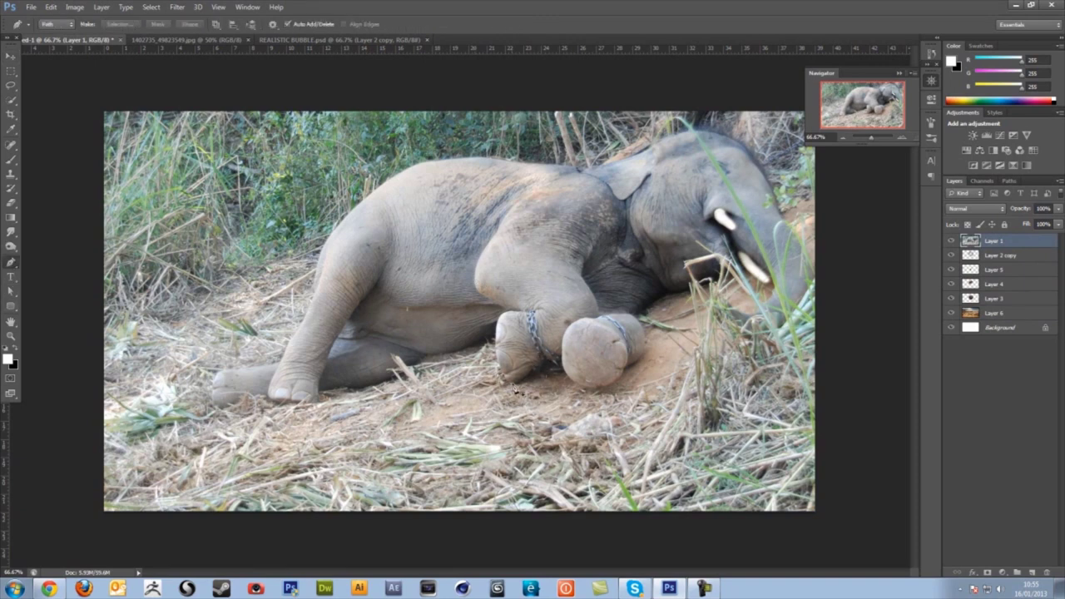
pyautogui.click(506, 382)
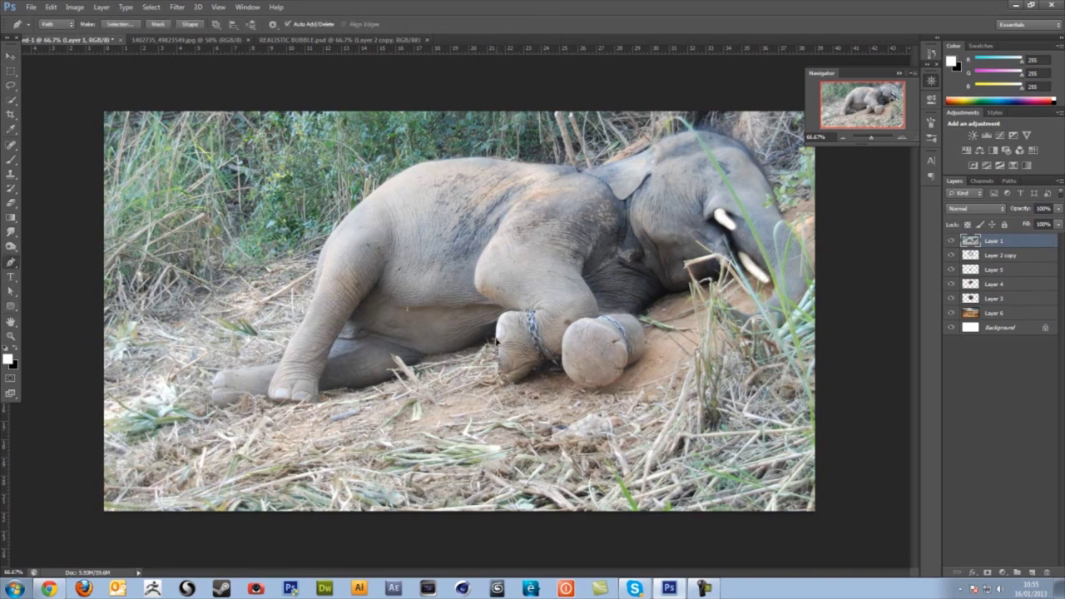
pyautogui.click(499, 327)
pyautogui.click(504, 314)
pyautogui.moveTo(477, 279); pyautogui.dragTo(514, 215)
pyautogui.click(582, 241)
pyautogui.click(583, 260)
pyautogui.click(585, 272)
pyautogui.click(587, 282)
pyautogui.click(590, 291)
pyautogui.click(593, 301)
pyautogui.click(595, 313)
pyautogui.click(596, 323)
pyautogui.moveTo(597, 326)
pyautogui.mouseDown()
pyautogui.moveTo(574, 359)
pyautogui.moveTo(514, 388)
pyautogui.mouseUp()
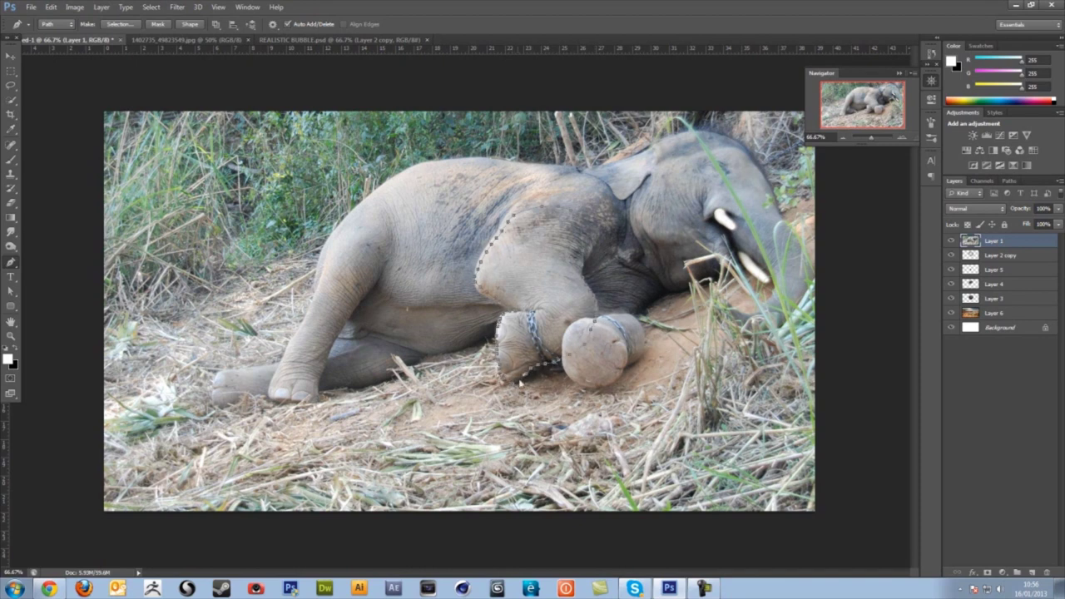
# - Convert the leg path to a selection, copy it to a new layer and delete the photo on Layer 1
pyautogui.rightClick(519, 371)
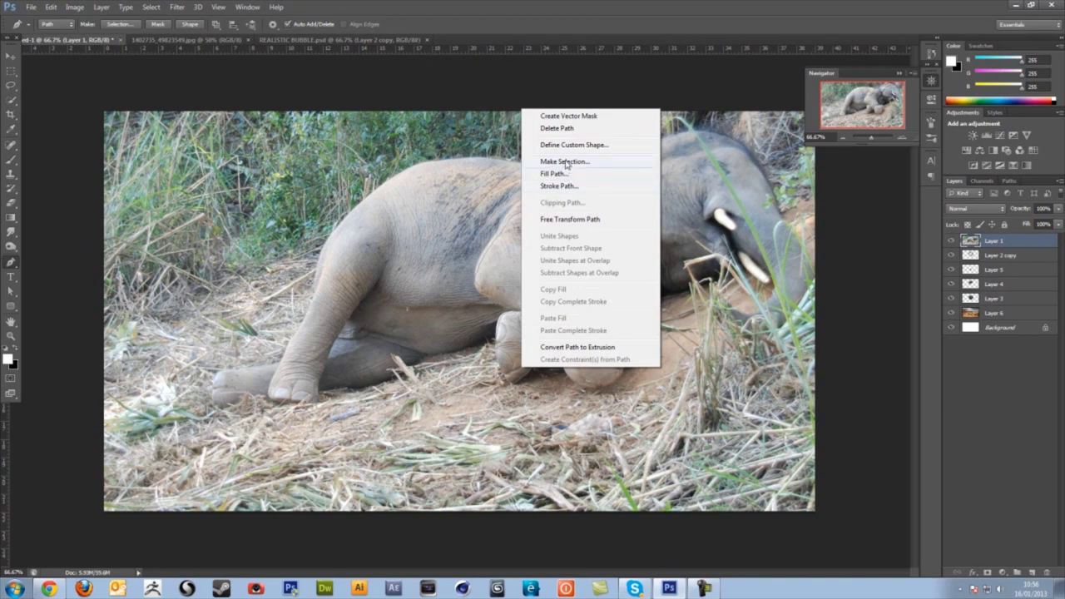
pyautogui.click(549, 173)
pyautogui.click(600, 172)
pyautogui.hotkey('ctrl', 'j')
pyautogui.click(973, 254)
pyautogui.press('Delete')
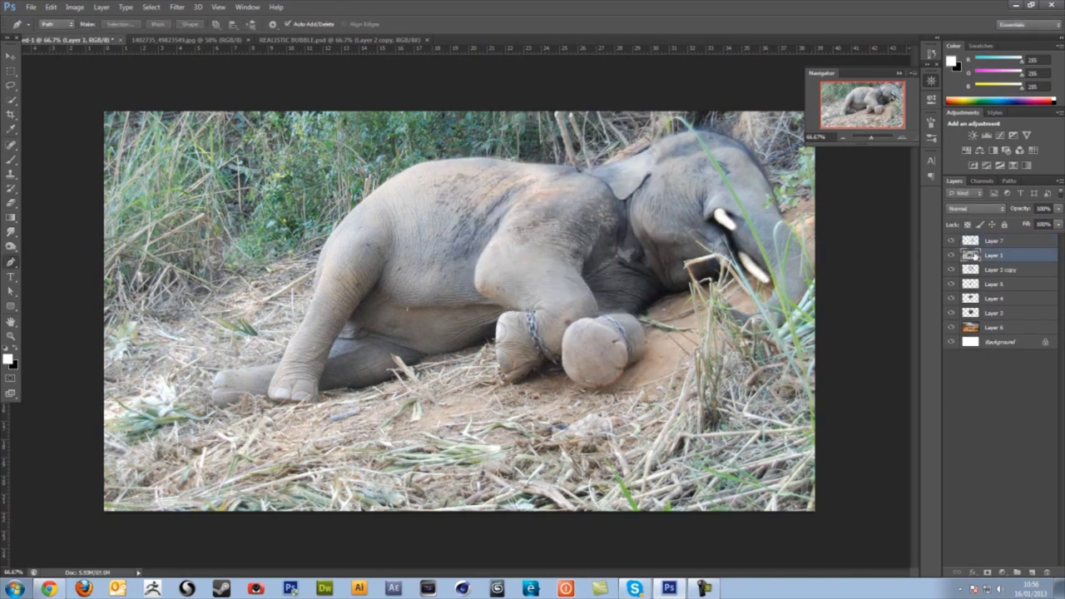
# - Use Match Color on the leg in Layer 7 with Untitled-1 as the source and Layer 4 as the source layer
pyautogui.click(971, 245)
pyautogui.click(11, 56)
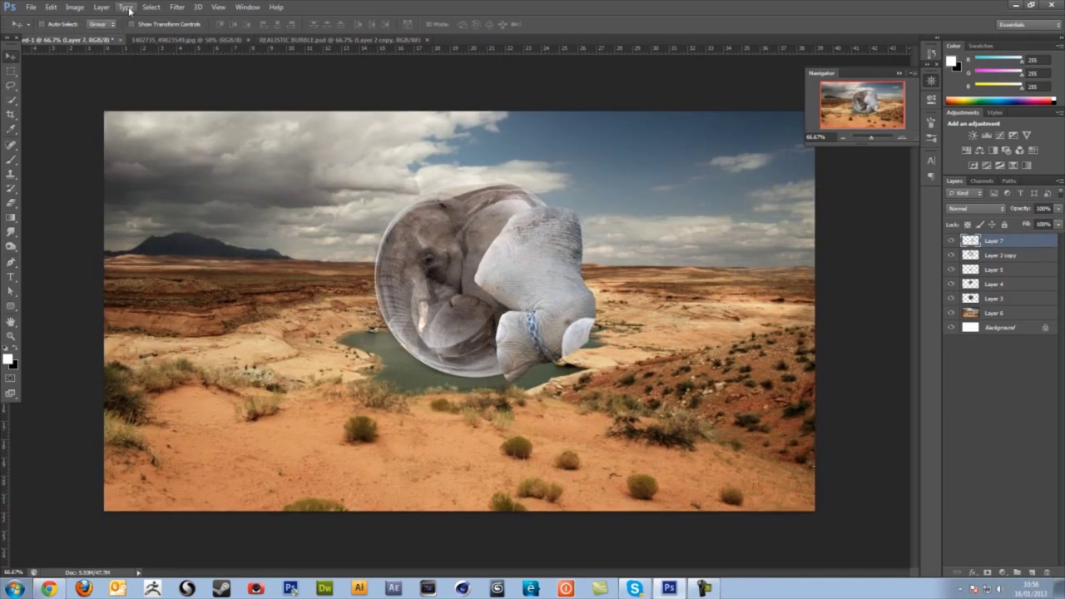
pyautogui.click(74, 7)
pyautogui.moveTo(86, 34)
pyautogui.click(220, 265)
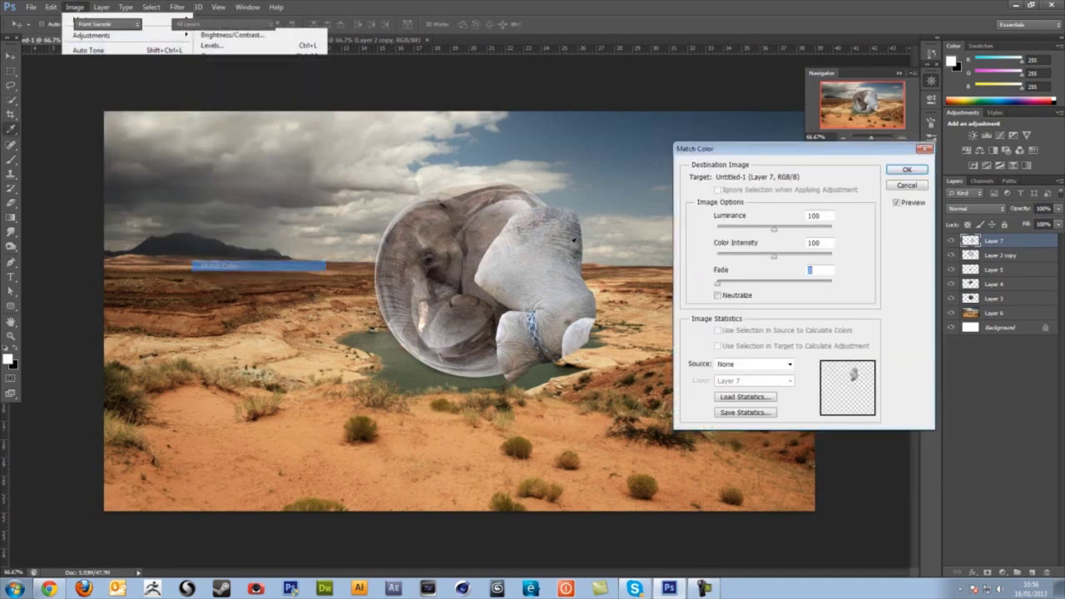
pyautogui.click(733, 364)
pyautogui.click(732, 384)
pyautogui.click(749, 380)
pyautogui.click(743, 420)
pyautogui.click(791, 380)
pyautogui.click(745, 435)
# - Set the Luminance to 141, raise the Color Intensity and apply the color match to the leg
pyautogui.moveTo(773, 227); pyautogui.dragTo(791, 261)
pyautogui.click(782, 260)
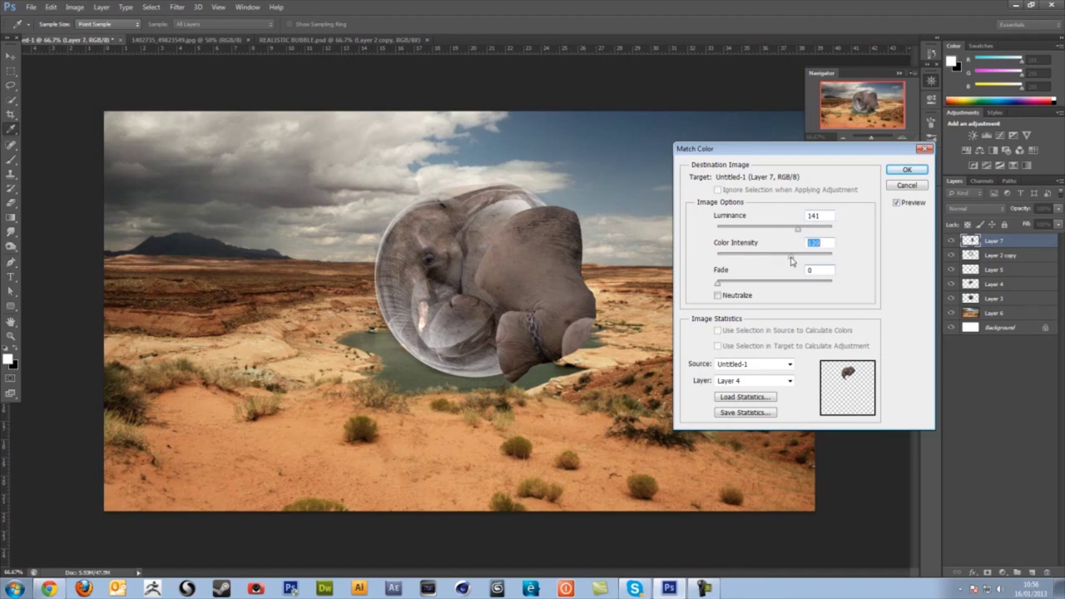
pyautogui.click(905, 173)
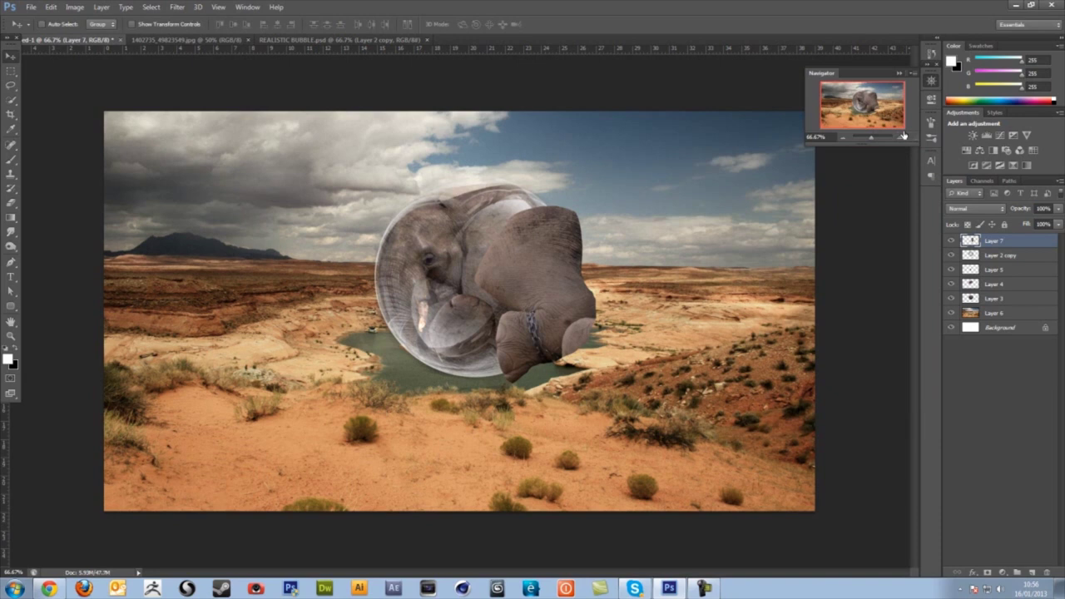
# - Load the Layer 7 leg as a selection and clone skin over its pale foot end using a soft 127 px Clone Stamp
pyautogui.click(903, 135)
pyautogui.moveTo(675, 250); pyautogui.dragTo(692, 316)
pyautogui.hotkey('ctrl', 'z')
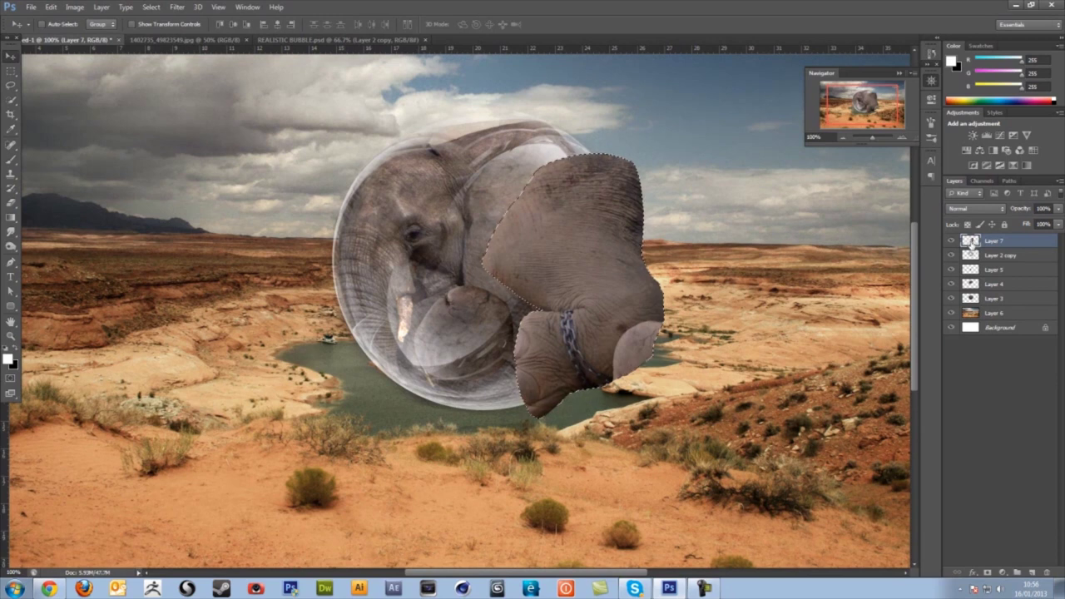
pyautogui.keyDown('ctrl'); pyautogui.click(971, 241); pyautogui.keyUp('ctrl')
pyautogui.click(11, 173)
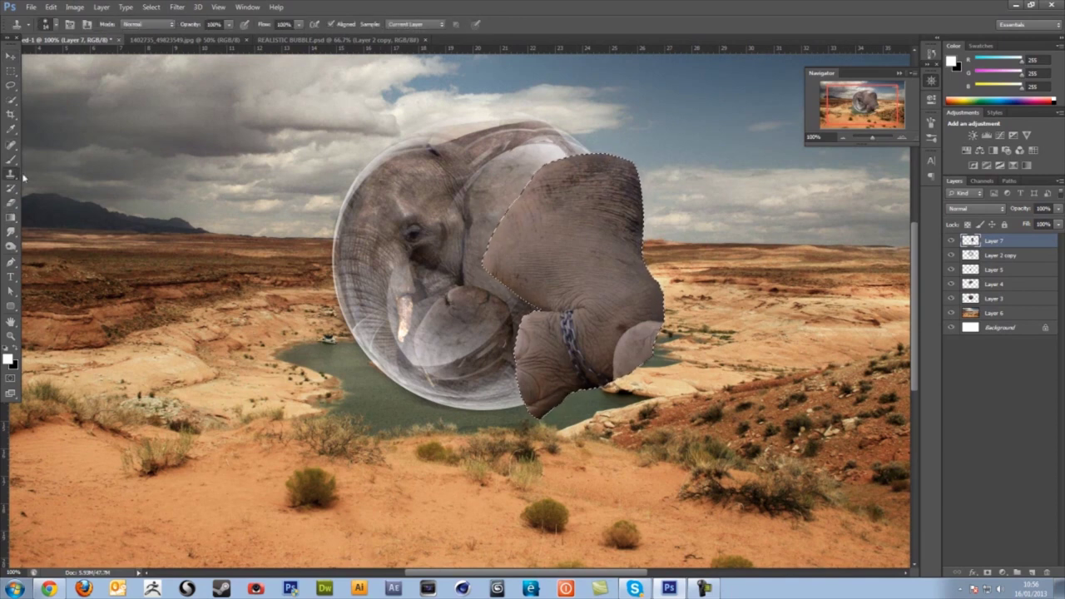
pyautogui.rightClick(703, 272)
pyautogui.moveTo(702, 267); pyautogui.dragTo(736, 269)
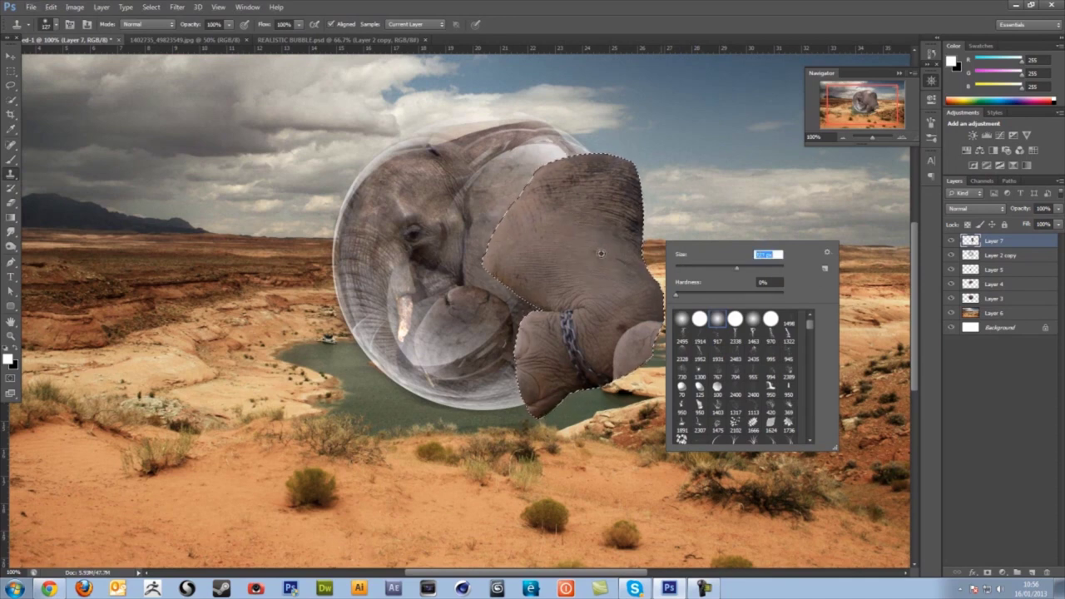
pyautogui.keyDown('alt'); pyautogui.click(598, 248); pyautogui.keyUp('alt')
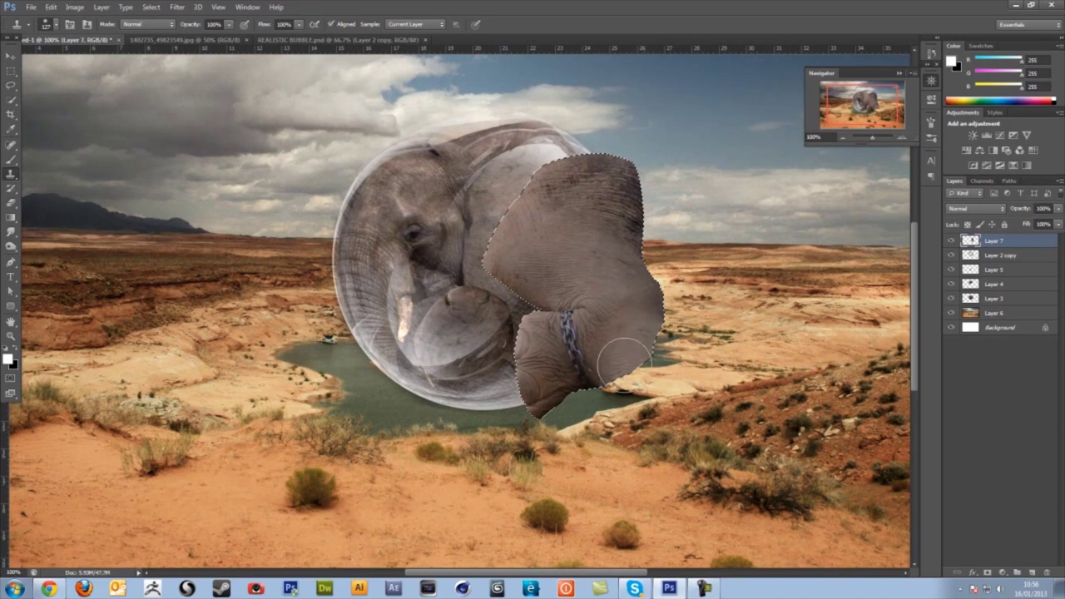
# - Clone away the chain around the leg and even out the blurred patch on the lower leg with smaller brushes
pyautogui.rightClick(657, 264)
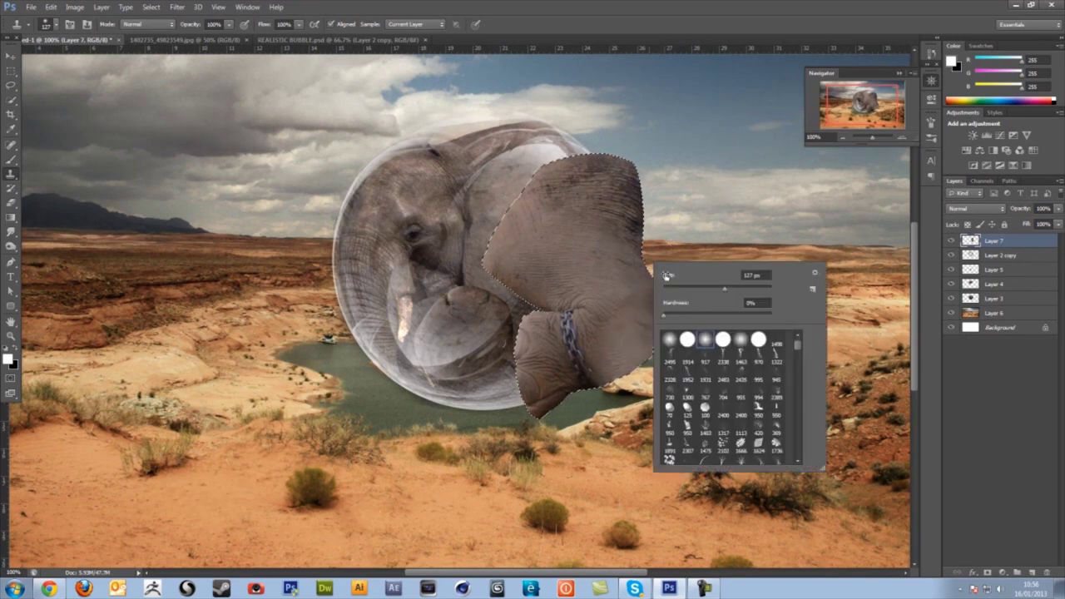
pyautogui.press('Return')
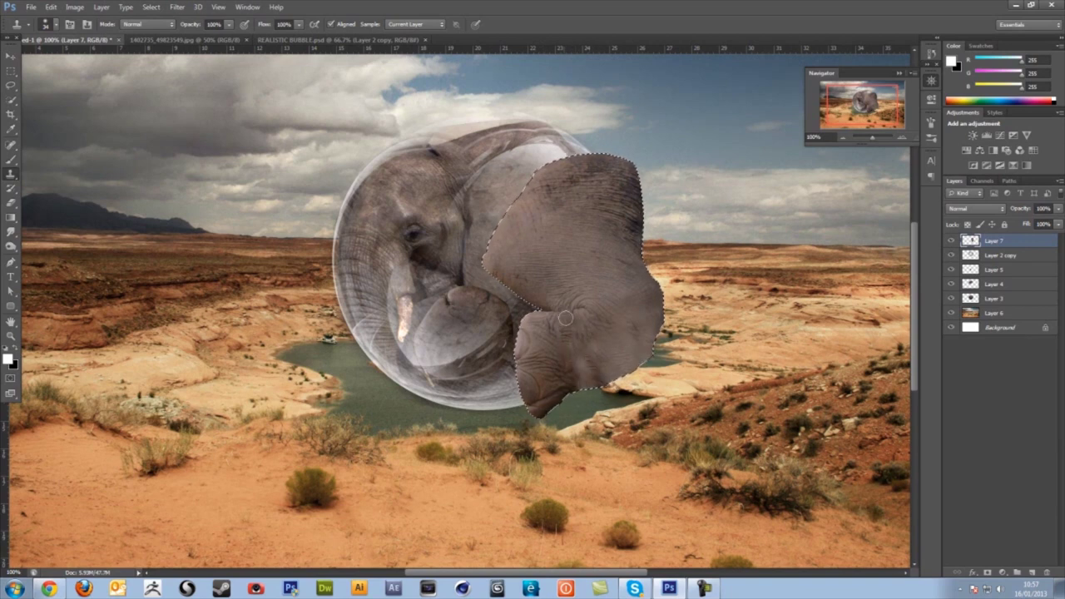
pyautogui.rightClick(623, 309)
pyautogui.click(687, 337)
pyautogui.click(624, 321)
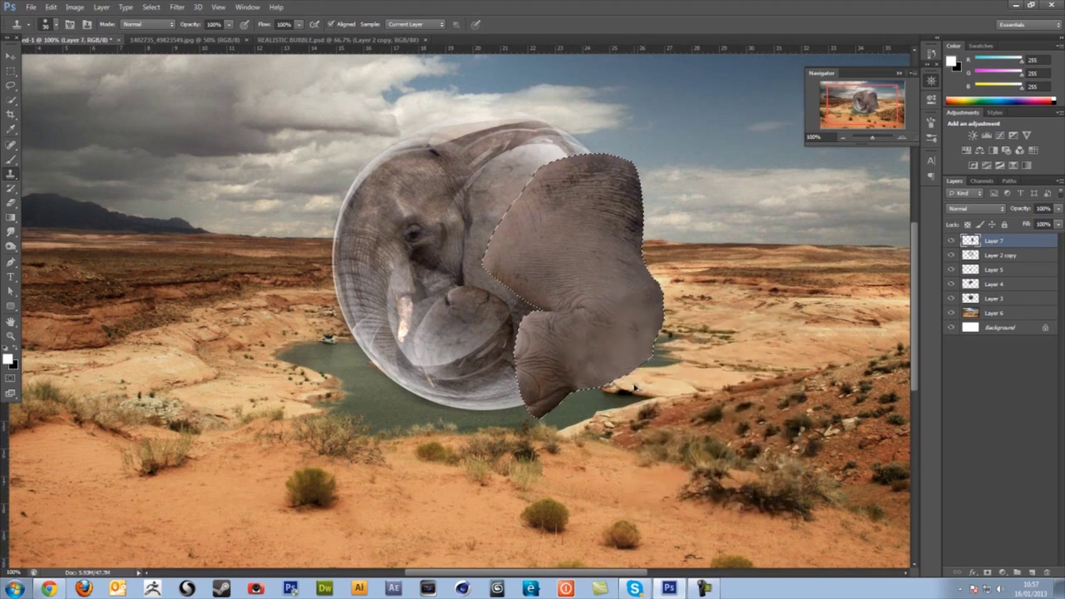
pyautogui.rightClick(627, 318)
pyautogui.click(655, 344)
pyautogui.click(598, 384)
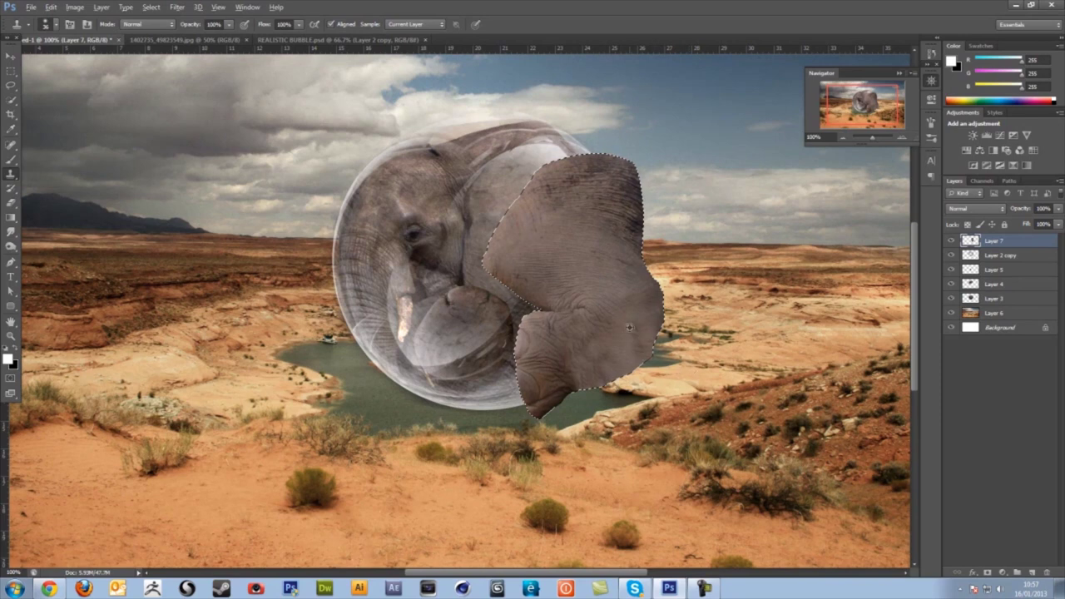
# - Darken the leg's outer edge with the Burn tool on Shadows, reducing the brush size and lowering the exposure to 22%
pyautogui.click(11, 53)
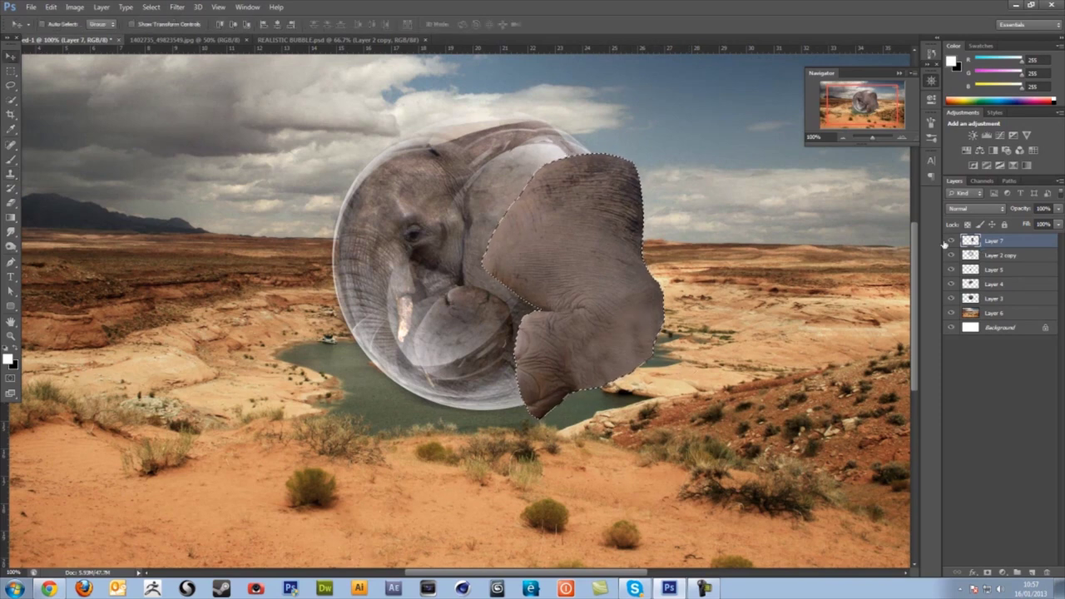
pyautogui.click(11, 247)
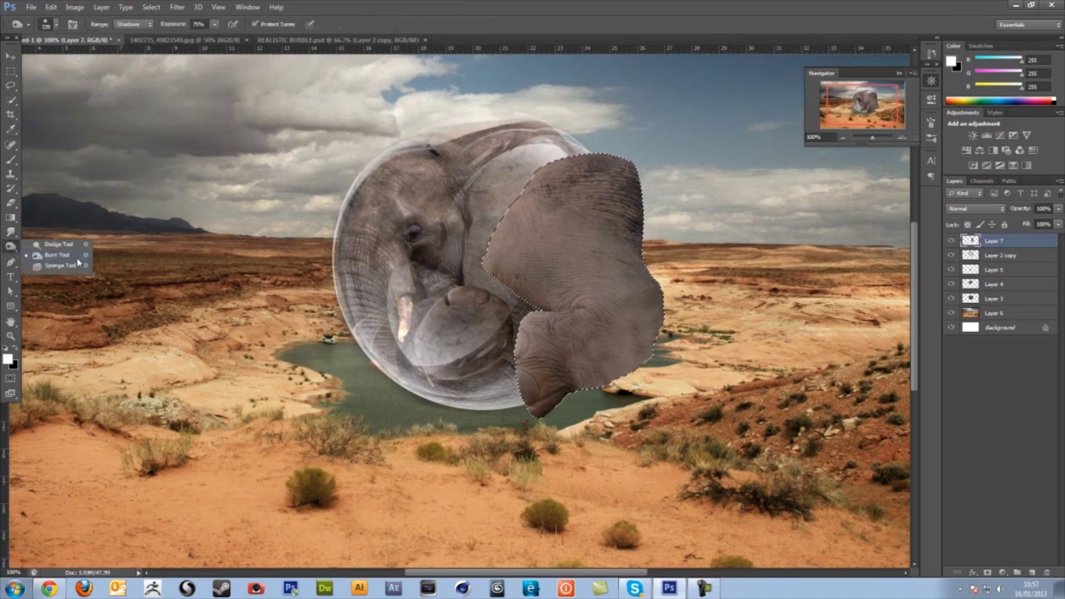
pyautogui.click(76, 257)
pyautogui.moveTo(651, 289); pyautogui.dragTo(645, 369)
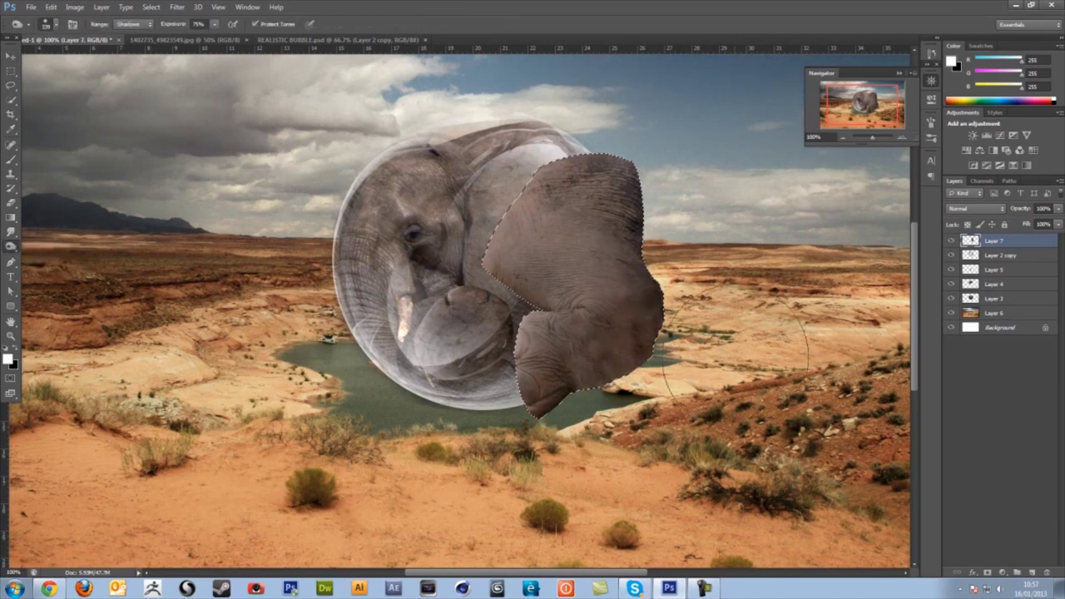
pyautogui.rightClick(696, 298)
pyautogui.click(729, 338)
pyautogui.moveTo(652, 309); pyautogui.dragTo(646, 355)
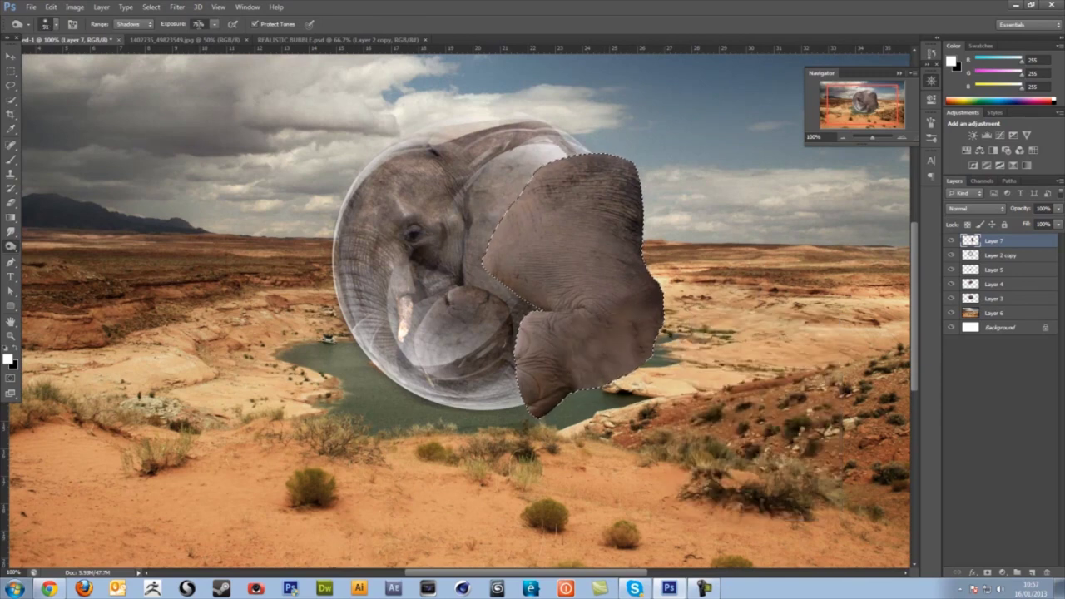
pyautogui.moveTo(214, 23); pyautogui.dragTo(184, 42)
pyautogui.moveTo(558, 385); pyautogui.dragTo(663, 249)
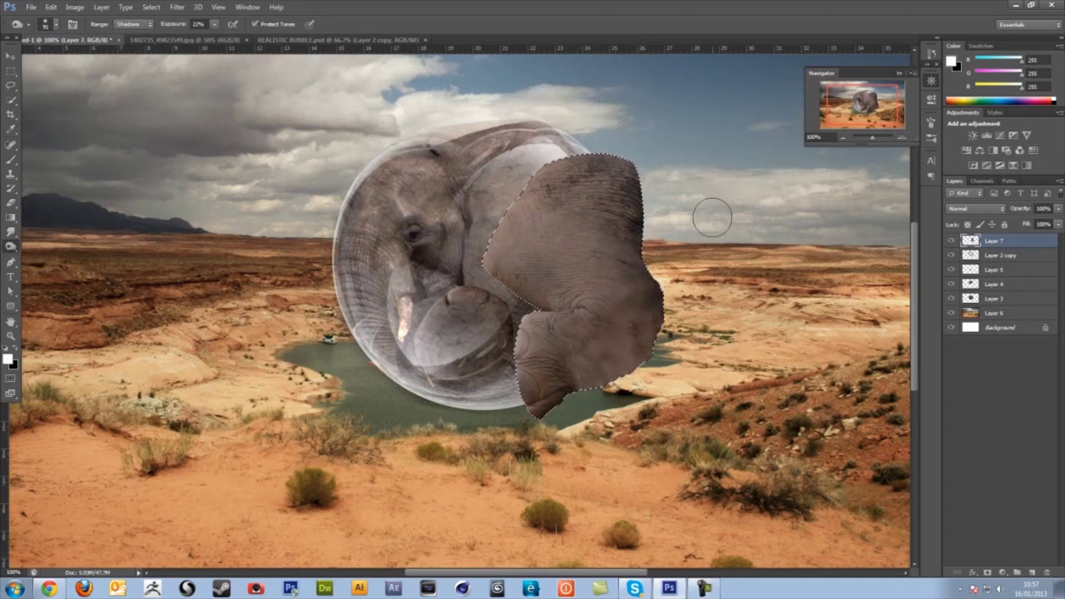
# - Darken the leg and strengthen its contrast with a Brightness/Contrast adjustment
pyautogui.click(74, 7)
pyautogui.moveTo(88, 34)
pyautogui.click(229, 33)
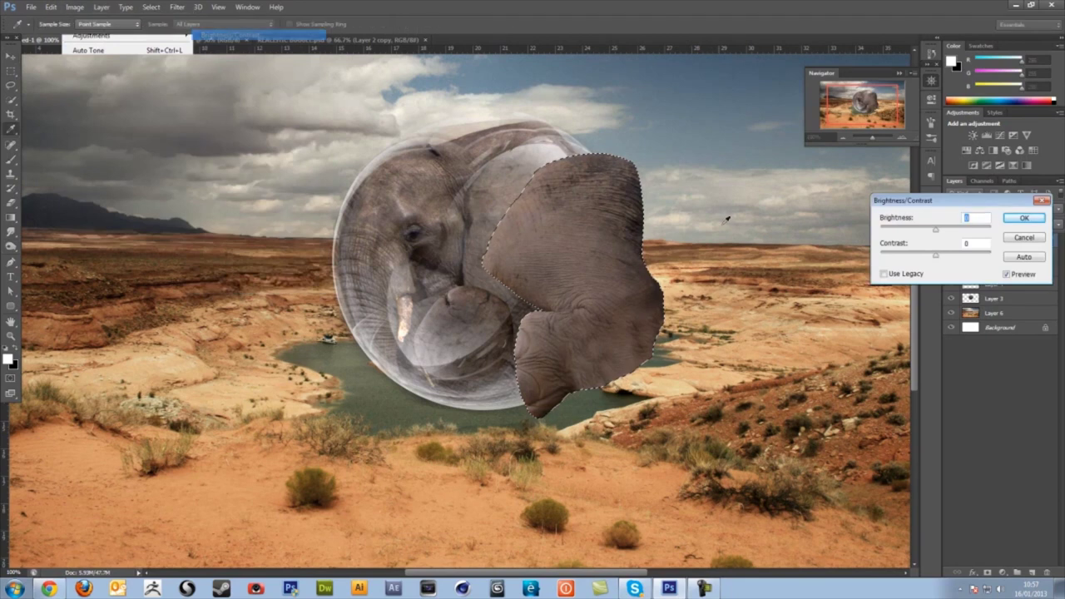
pyautogui.moveTo(934, 229); pyautogui.dragTo(948, 257)
pyautogui.click(1023, 218)
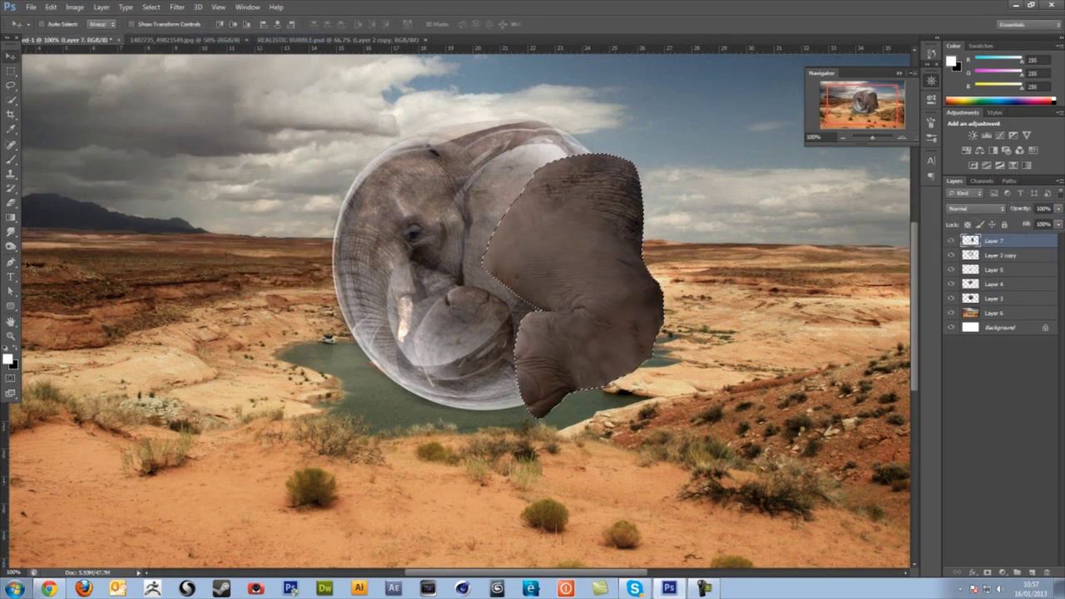
# - Paint a soft white highlight along the lower leg's inner edge on a new layer, within the selection, and deselect
pyautogui.click(11, 158)
pyautogui.rightClick(534, 355)
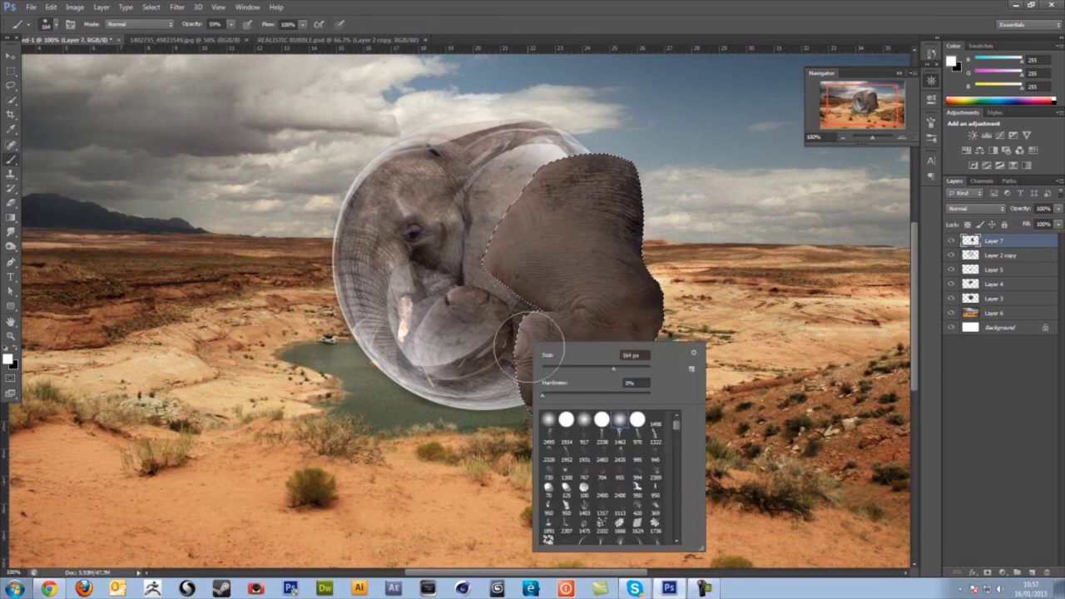
pyautogui.click(1031, 573)
pyautogui.click(1032, 573)
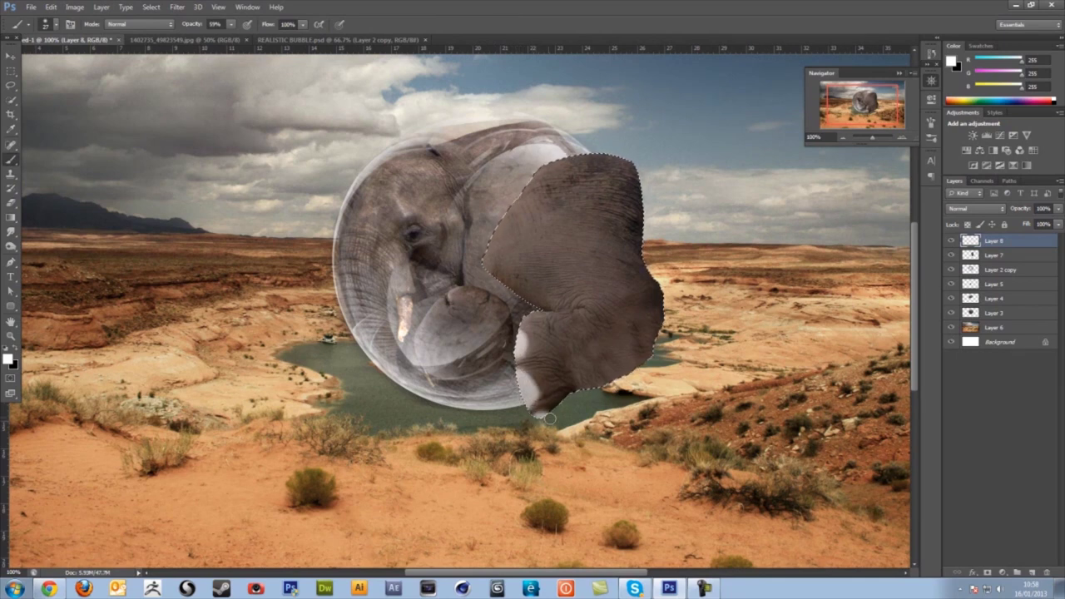
pyautogui.hotkey('ctrl', 'd')
pyautogui.press('v')
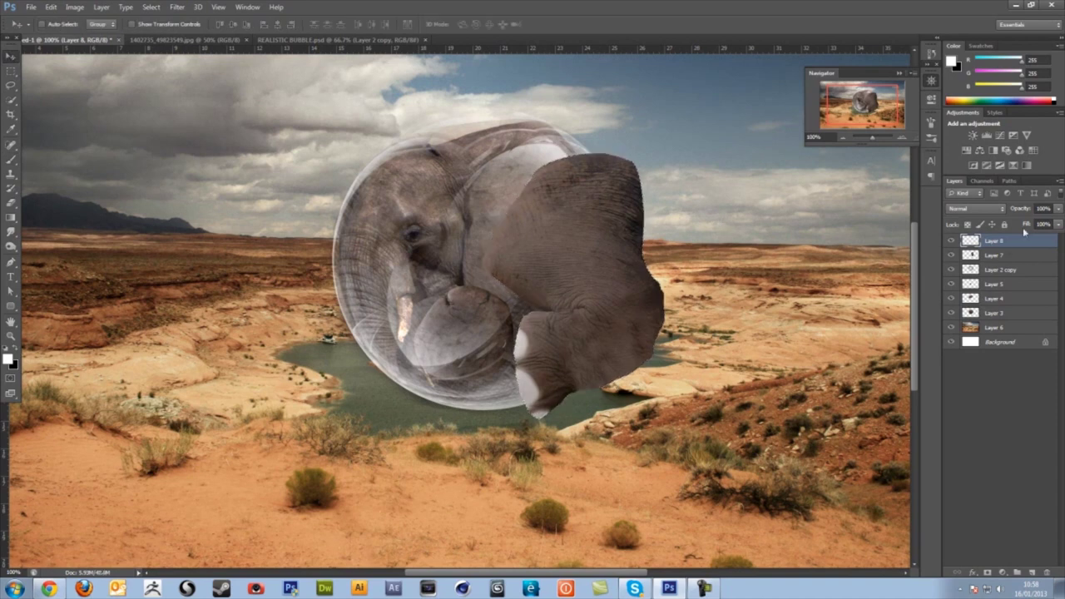
# - Set the white highlight layer to Soft Light at 100% opacity
pyautogui.click(1058, 208)
pyautogui.moveTo(1054, 223); pyautogui.dragTo(1028, 226)
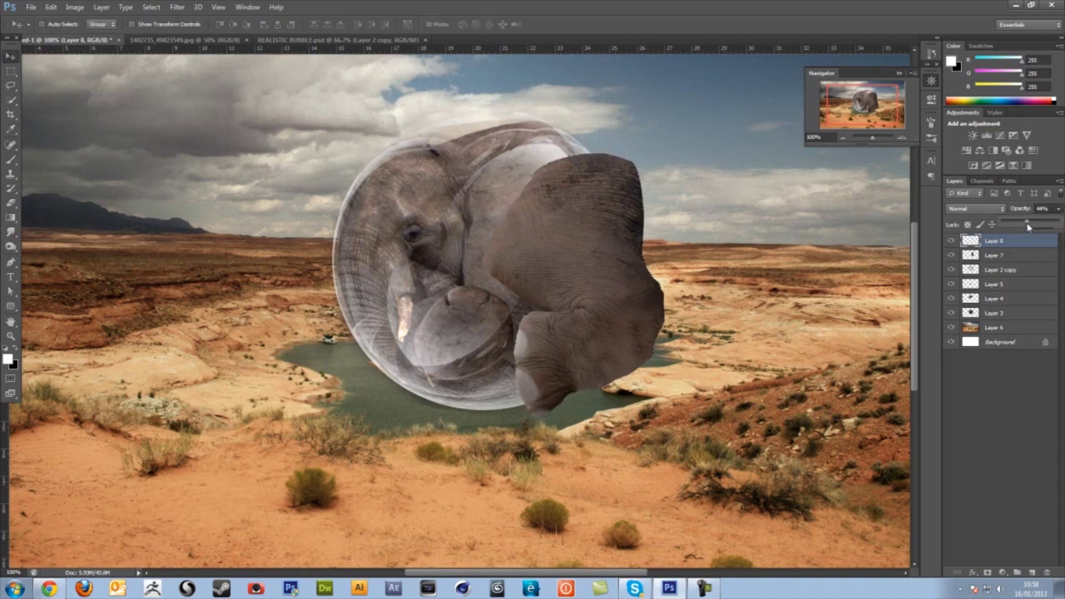
pyautogui.click(975, 208)
pyautogui.click(973, 362)
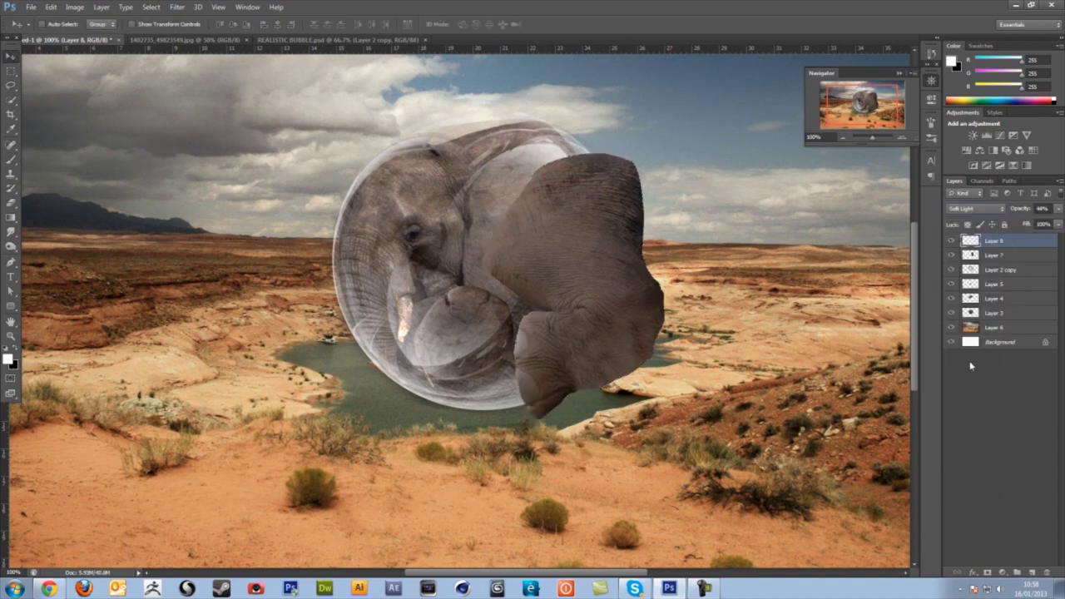
pyautogui.click(985, 209)
pyautogui.click(983, 360)
pyautogui.click(1056, 209)
pyautogui.click(1060, 222)
pyautogui.click(975, 208)
pyautogui.click(977, 362)
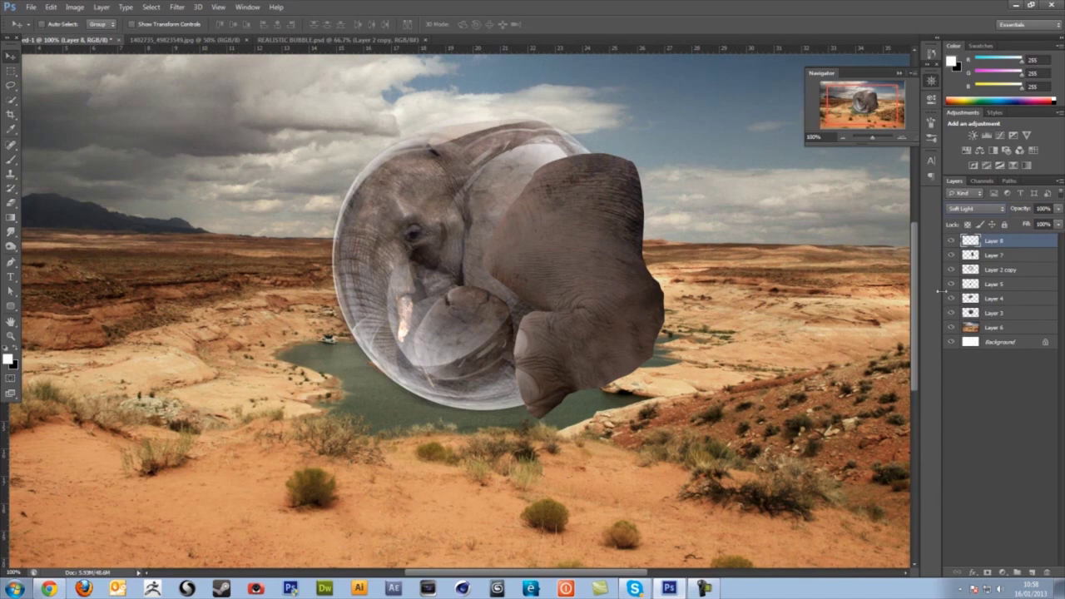
# - Try Hard Light on the highlight layer and return it to Soft Light
pyautogui.click(990, 209)
pyautogui.click(976, 379)
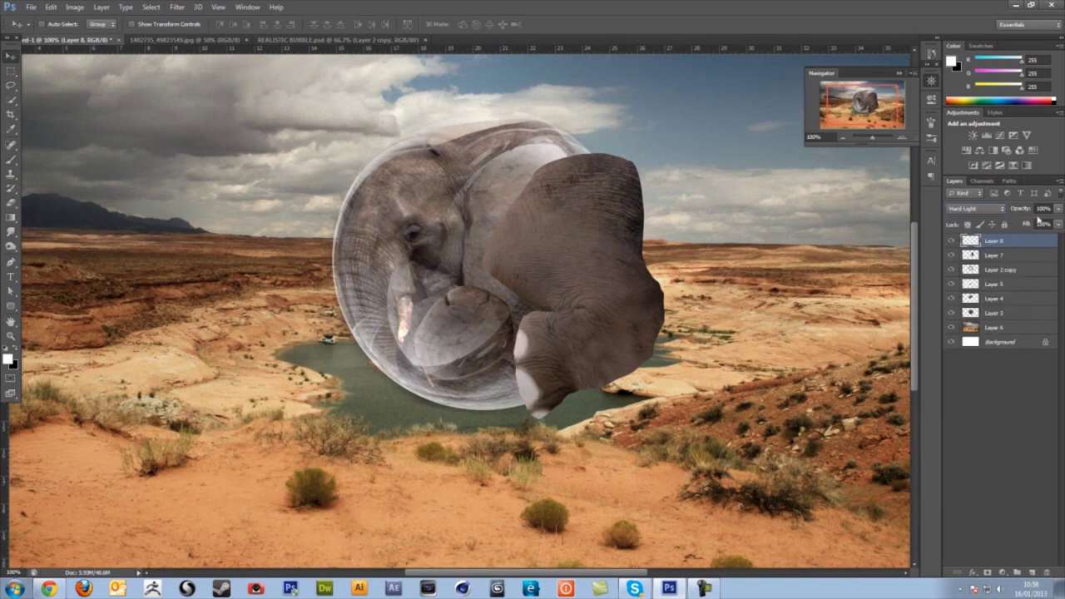
pyautogui.click(989, 209)
pyautogui.click(983, 363)
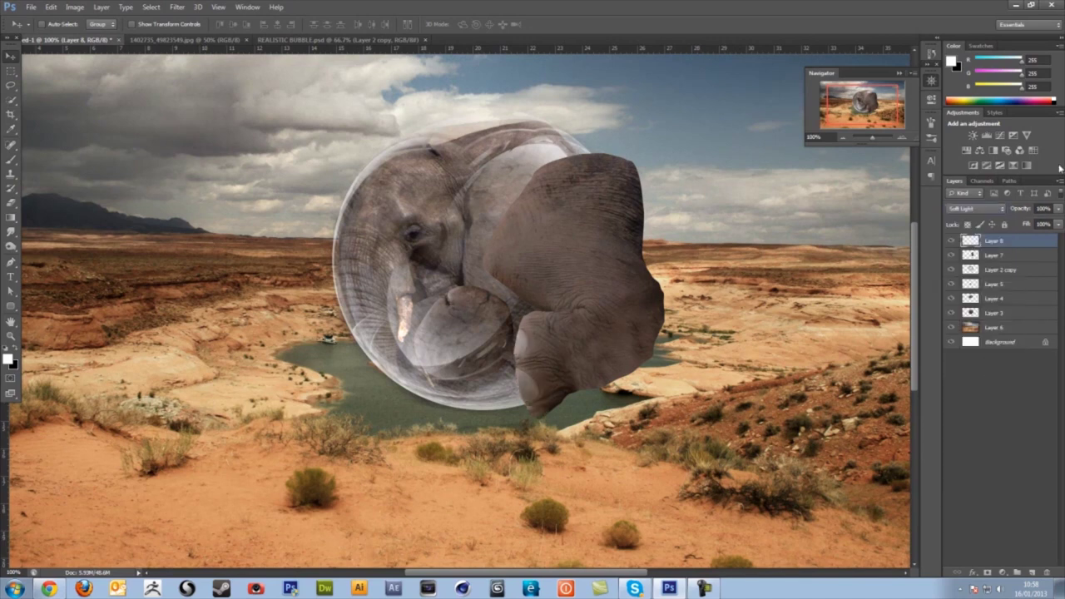
# - Merge the highlight with the leg layer and place the merged layer below Layer 2 copy
pyautogui.rightClick(1006, 261)
pyautogui.click(935, 401)
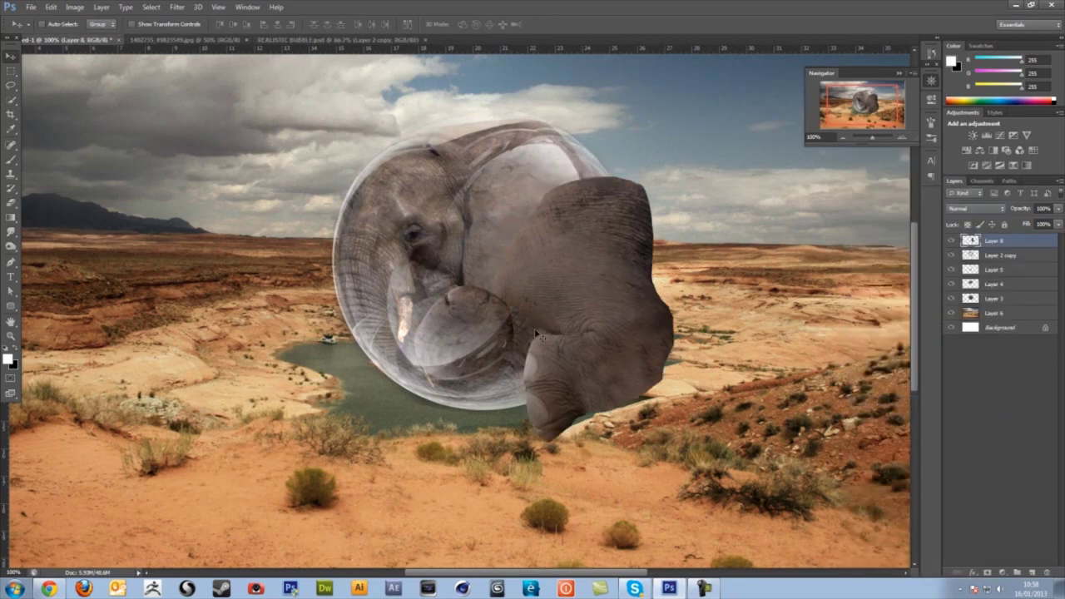
pyautogui.moveTo(1034, 248); pyautogui.dragTo(1030, 263)
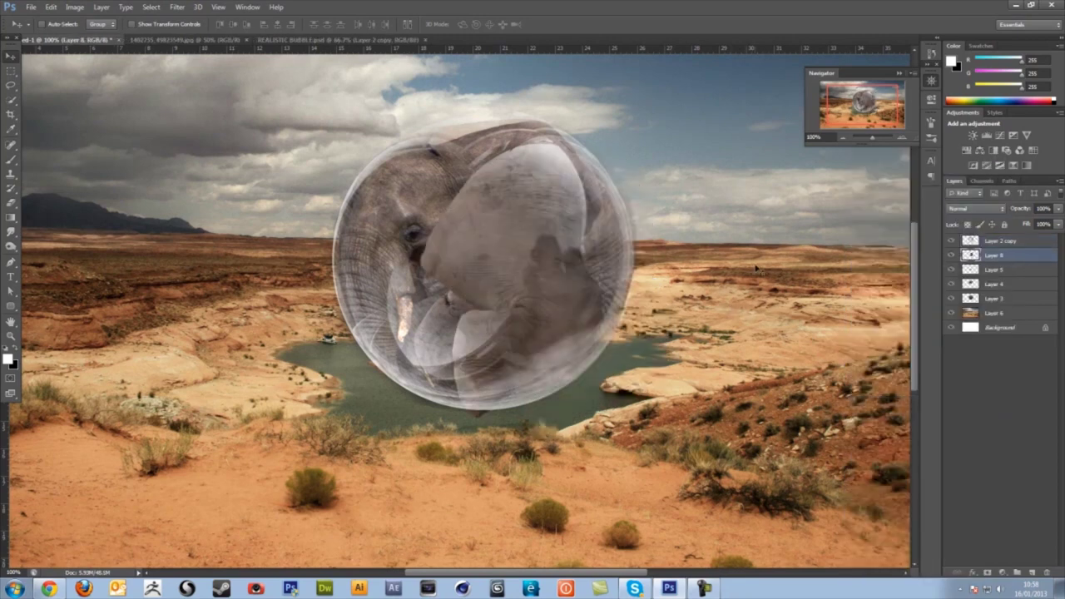
# - Rotate the leg 180° and turn it further with Free Transform so it lies sideways inside the bubble
pyautogui.click(51, 7)
pyautogui.moveTo(124, 231)
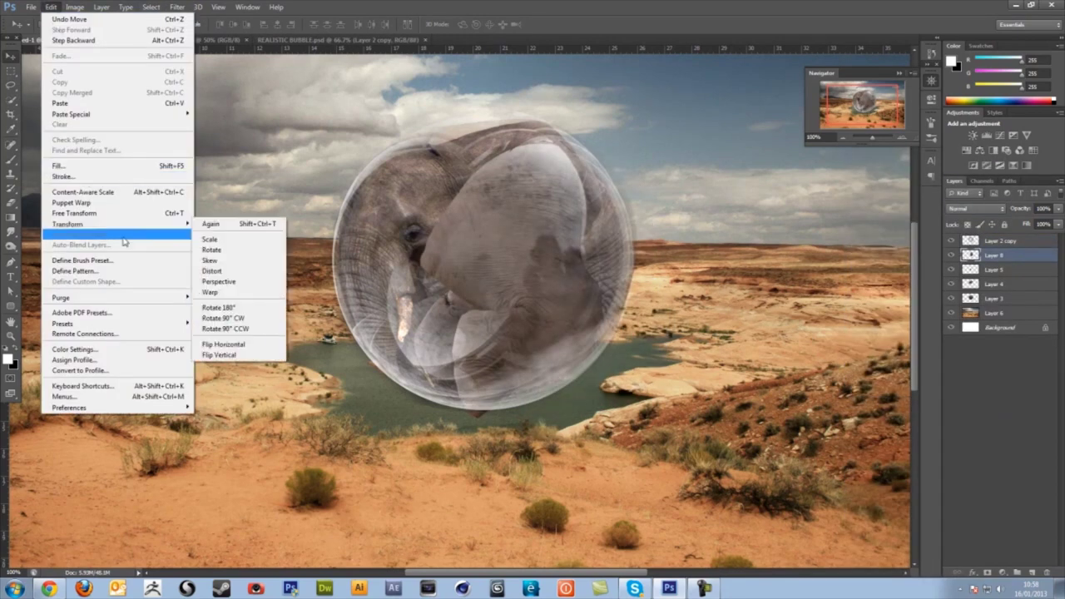
pyautogui.click(249, 310)
pyautogui.moveTo(627, 313); pyautogui.dragTo(549, 237)
pyautogui.hotkey('ctrl', 't')
pyautogui.moveTo(632, 333); pyautogui.dragTo(646, 202)
pyautogui.press('Return')
# - Scale the leg down to fit the lower part of the bubble and move its layer below Layer 4
pyautogui.moveTo(603, 254); pyautogui.dragTo(426, 297)
pyautogui.hotkey('ctrl', 't')
pyautogui.moveTo(361, 257); pyautogui.dragTo(463, 323)
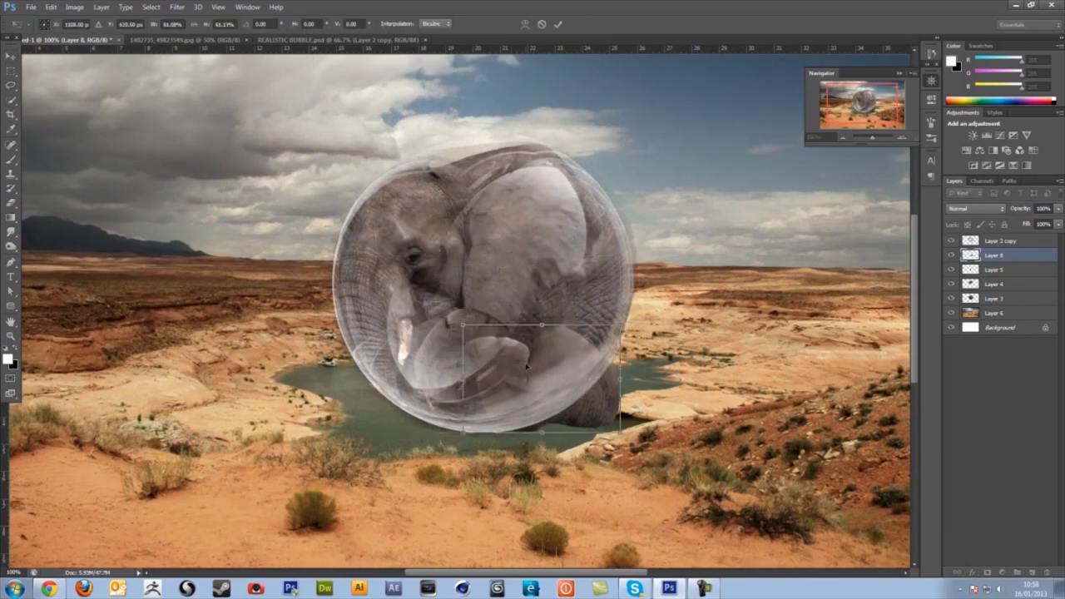
pyautogui.press('Return')
pyautogui.moveTo(598, 374); pyautogui.dragTo(536, 353)
pyautogui.moveTo(1013, 259); pyautogui.dragTo(1012, 296)
# - Move the round skin piece on Layer 5 out of the bubble onto the ground to its right
pyautogui.moveTo(499, 325); pyautogui.dragTo(765, 352)
pyautogui.click(843, 138)
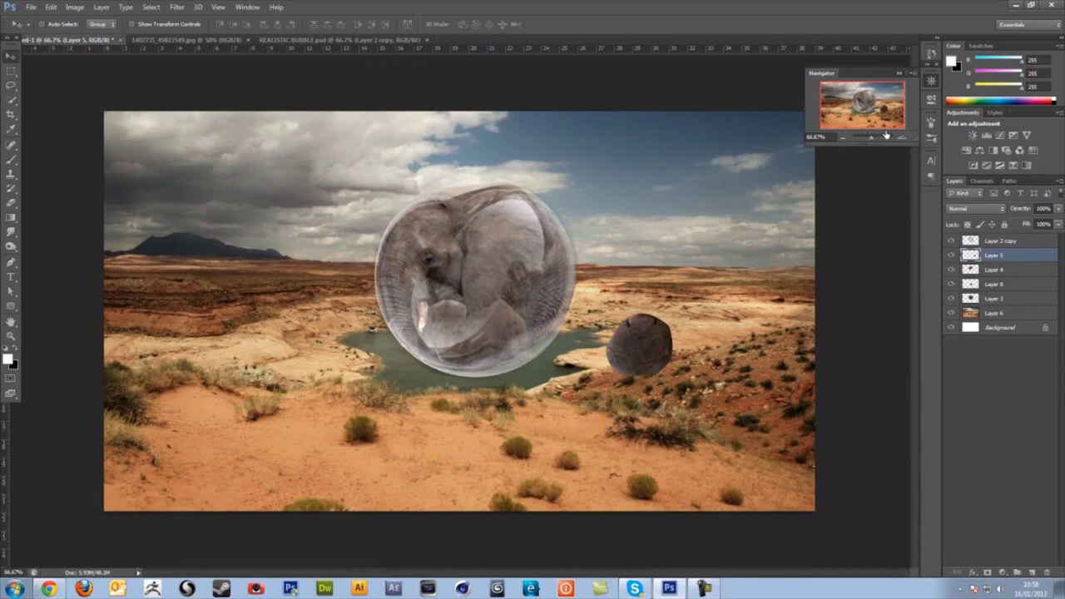
pyautogui.click(902, 137)
# - Reposition the leg on Layer 8 along the bottom of the bubble and adjust its fit with Free Transform
pyautogui.click(996, 283)
pyautogui.click(756, 251)
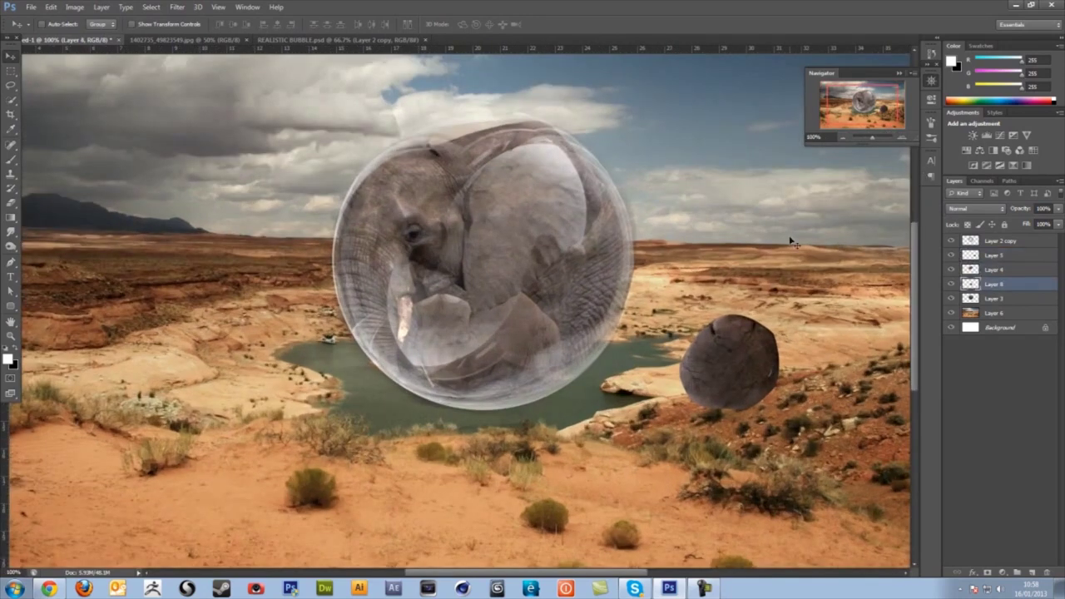
pyautogui.moveTo(756, 252); pyautogui.dragTo(723, 349)
pyautogui.hotkey('ctrl', 't')
pyautogui.press('Return')
pyautogui.moveTo(553, 306); pyautogui.dragTo(529, 341)
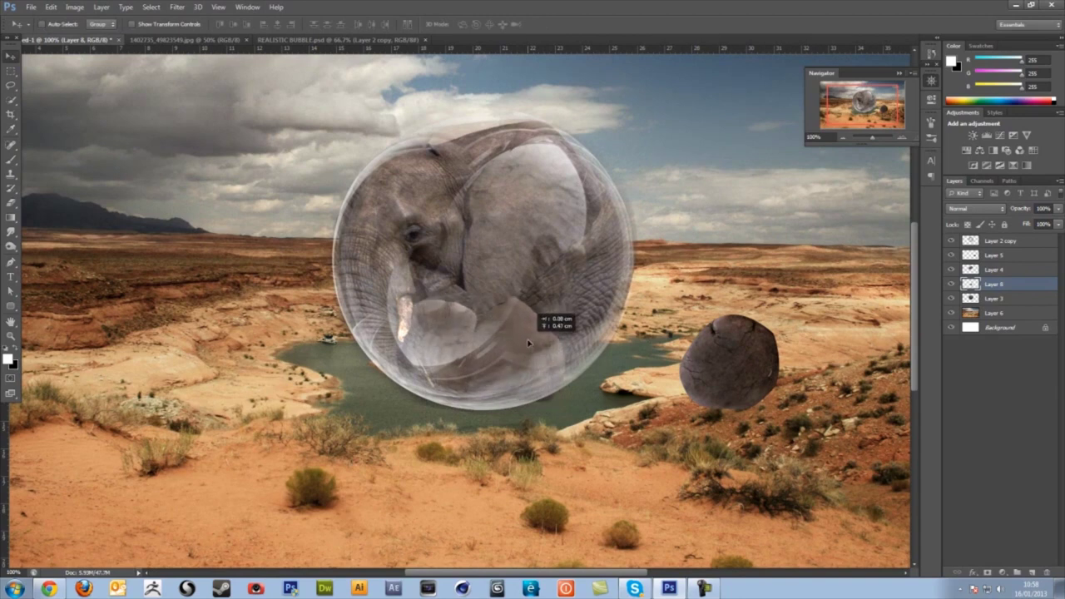
pyautogui.moveTo(528, 342); pyautogui.dragTo(529, 345)
pyautogui.hotkey('ctrl', 't')
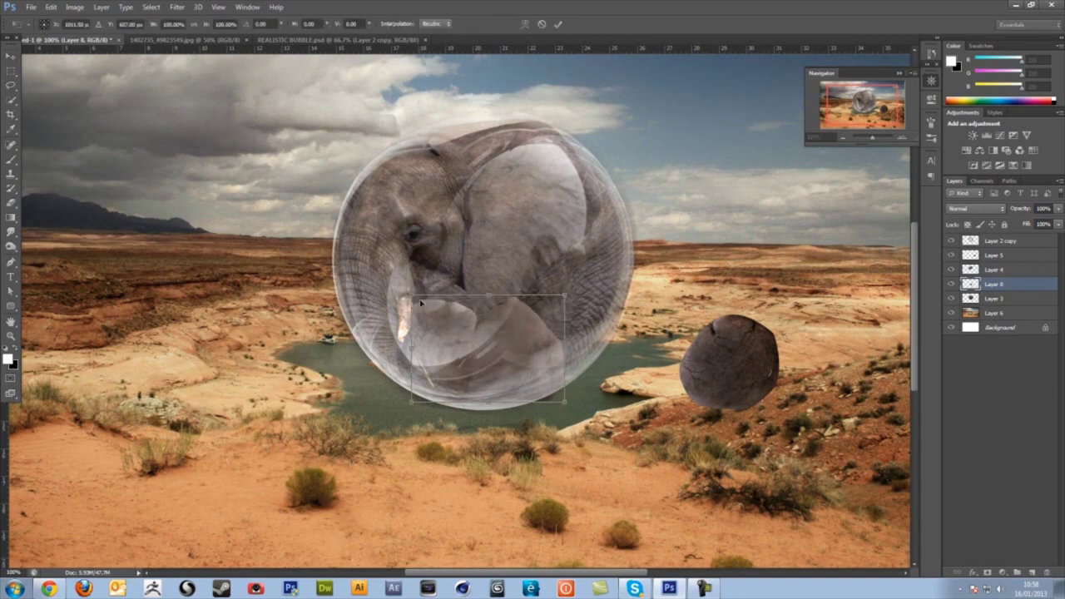
pyautogui.moveTo(414, 298); pyautogui.dragTo(412, 292)
pyautogui.press('Return')
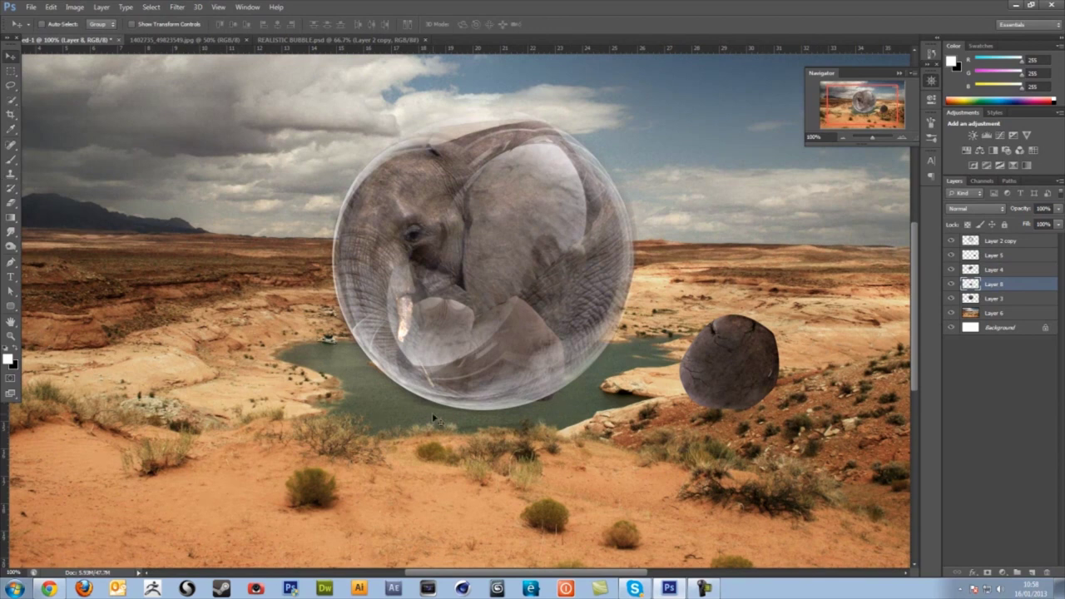
# - Flip the leg horizontally and rotate it slightly with Free Transform
pyautogui.click(51, 7)
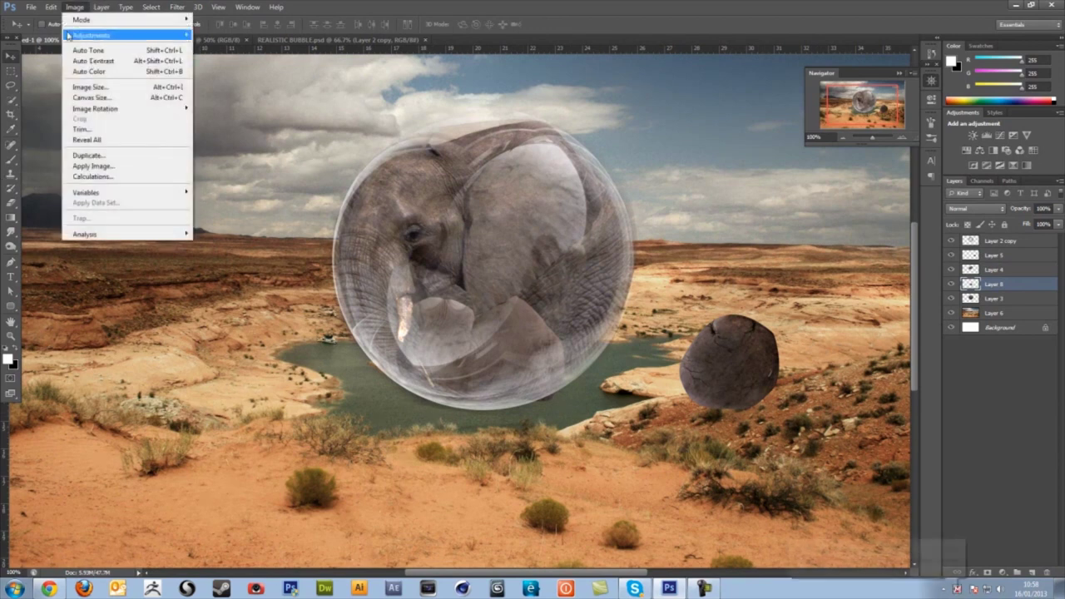
pyautogui.moveTo(89, 225)
pyautogui.click(233, 344)
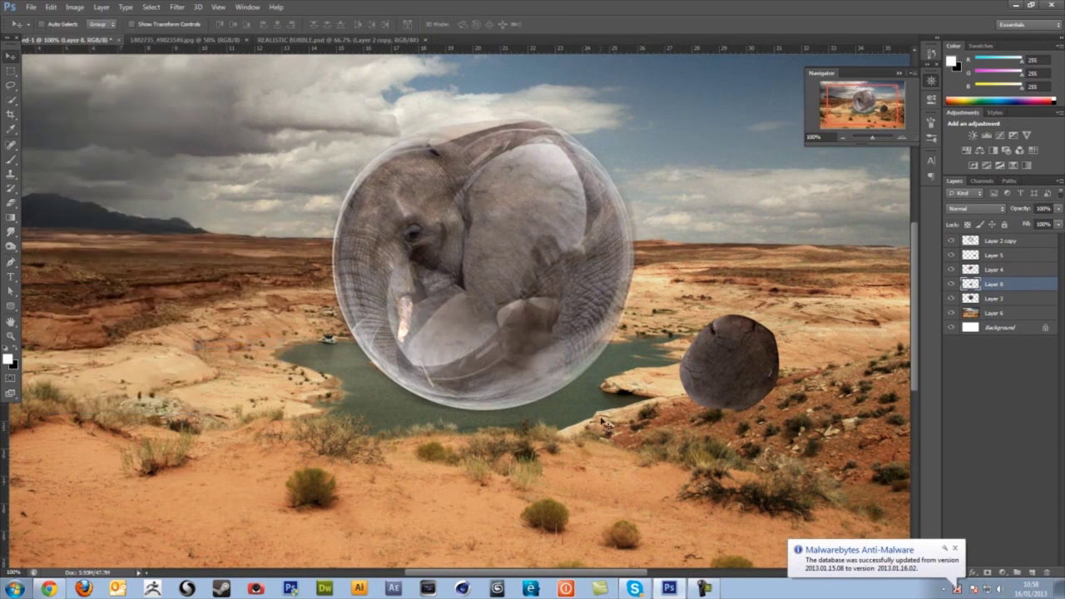
pyautogui.hotkey('ctrl', 't')
pyautogui.moveTo(614, 383); pyautogui.dragTo(628, 339)
pyautogui.press('Return')
# - Move the leg closer to the trunk and place Layer 8 above Layer 4
pyautogui.moveTo(517, 316); pyautogui.dragTo(490, 326)
pyautogui.moveTo(1007, 287); pyautogui.dragTo(1002, 265)
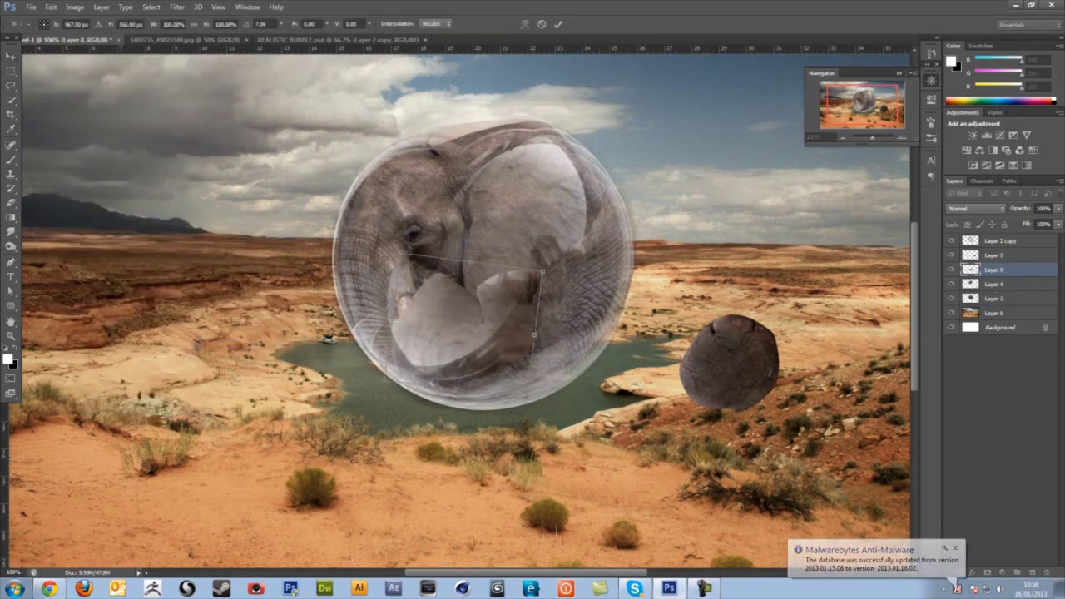
# - Fine-tune the leg's position and fit near the bubble's lower edge with Free Transform and place Layer 8 below Layer 4
pyautogui.moveTo(524, 304); pyautogui.dragTo(549, 321)
pyautogui.hotkey('ctrl', 't')
pyautogui.moveTo(562, 273); pyautogui.dragTo(575, 263)
pyautogui.press('Return')
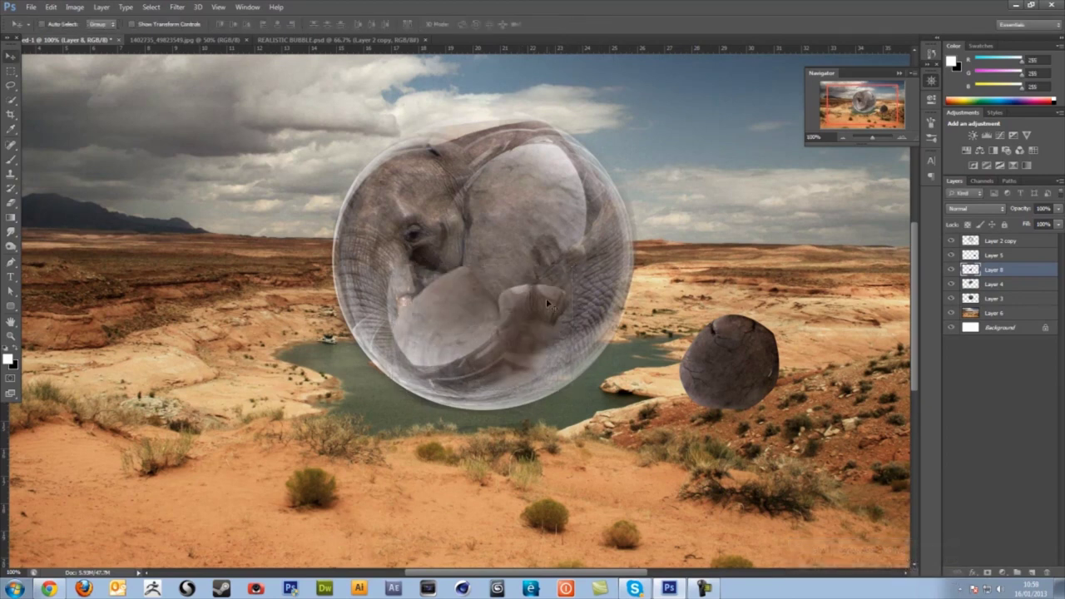
pyautogui.moveTo(546, 298); pyautogui.dragTo(549, 301)
pyautogui.moveTo(1016, 278); pyautogui.dragTo(1015, 294)
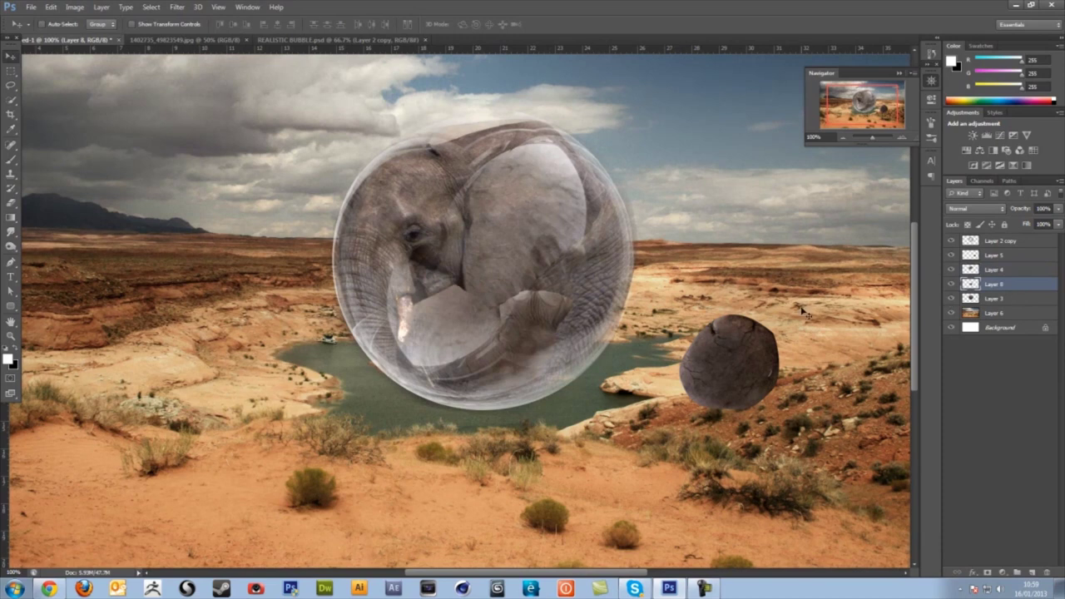
pyautogui.hotkey('ctrl', 't')
pyautogui.press('Return')
# - Move the round skin piece on Layer 5 back into the bubble beside the tusk and adjust its fit with Free Transform
pyautogui.click(1002, 257)
pyautogui.moveTo(762, 366); pyautogui.dragTo(473, 301)
pyautogui.hotkey('ctrl', 't')
pyautogui.press('Return')
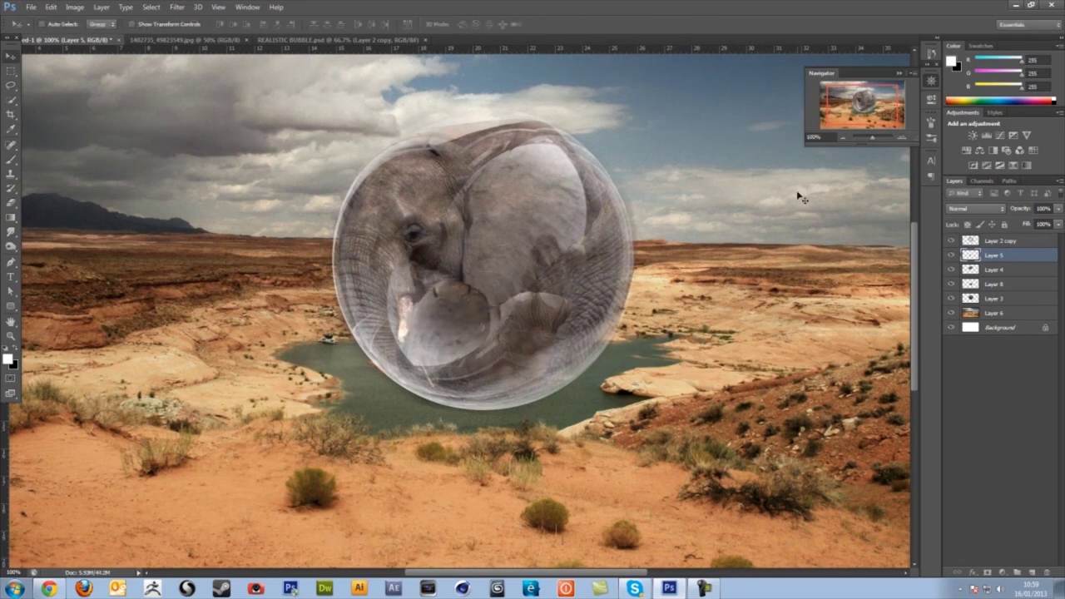
pyautogui.click(842, 138)
pyautogui.click(842, 138)
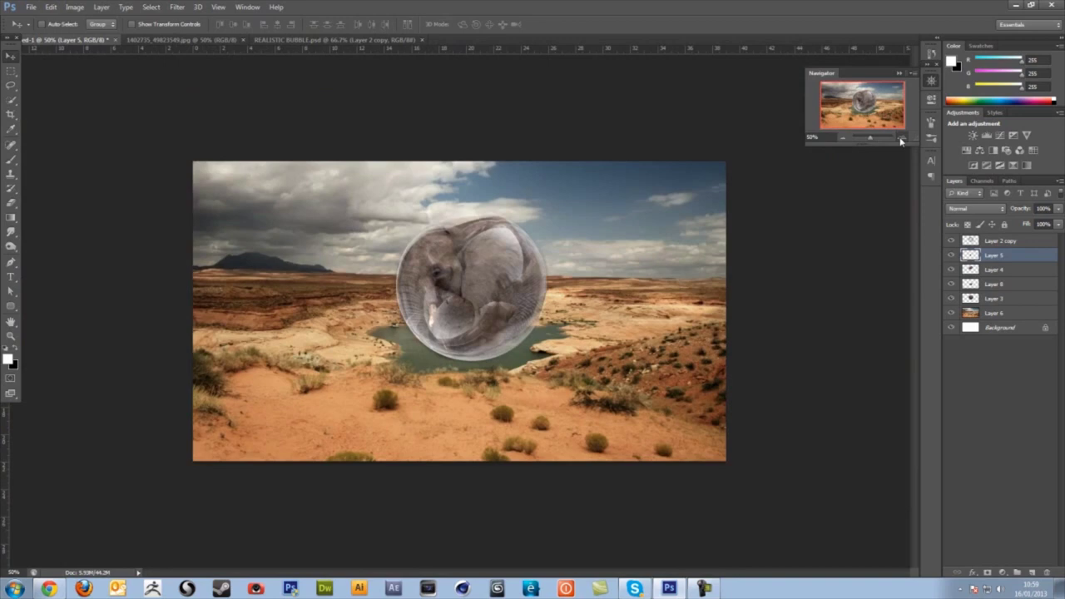
pyautogui.click(900, 138)
pyautogui.click(900, 138)
# - Create a new layer below Layer 5 and paint a soft black shadow around the round skin piece at 18% brush opacity
pyautogui.click(1031, 573)
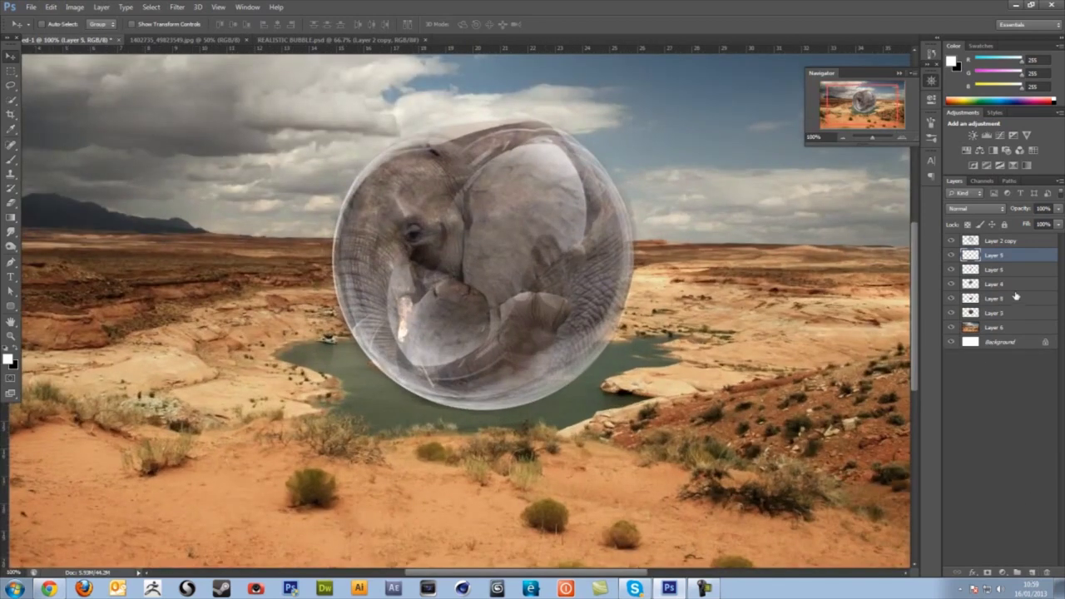
pyautogui.moveTo(1007, 262); pyautogui.dragTo(1003, 277)
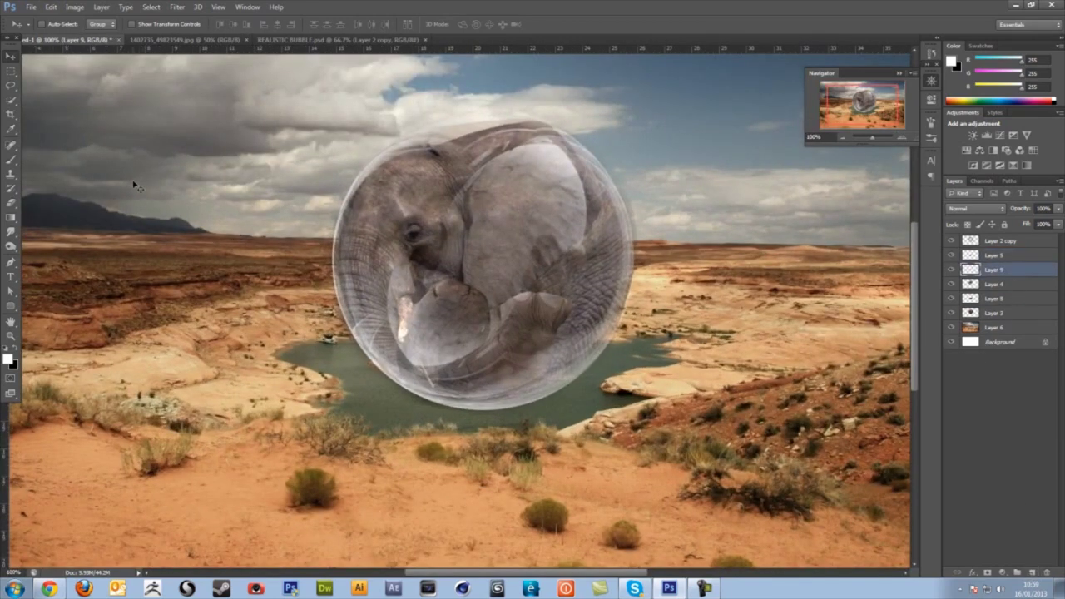
pyautogui.click(16, 160)
pyautogui.press('x')
pyautogui.rightClick(495, 253)
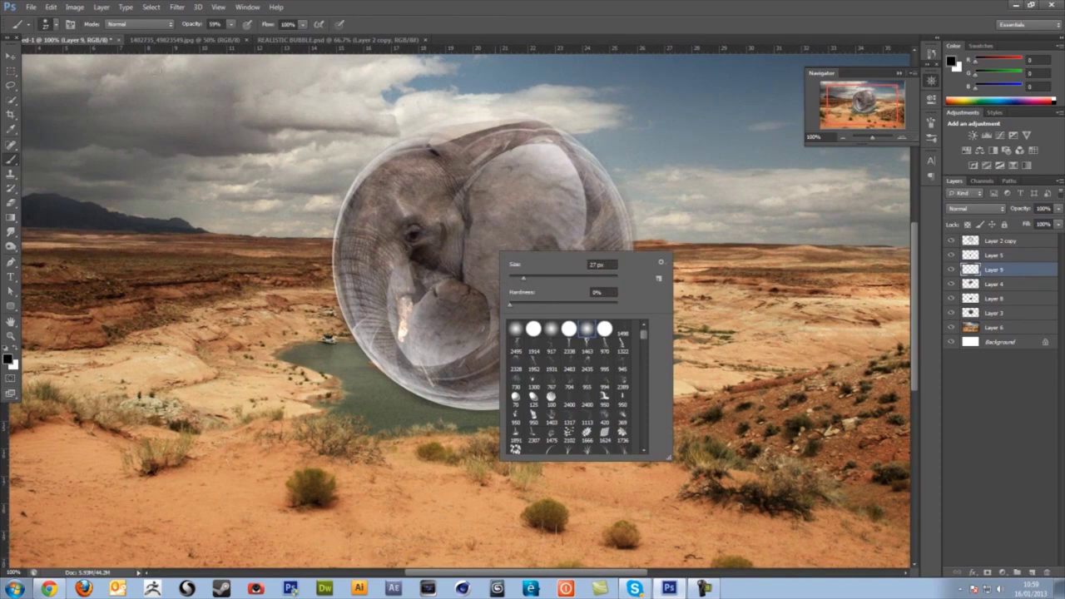
pyautogui.click(232, 25)
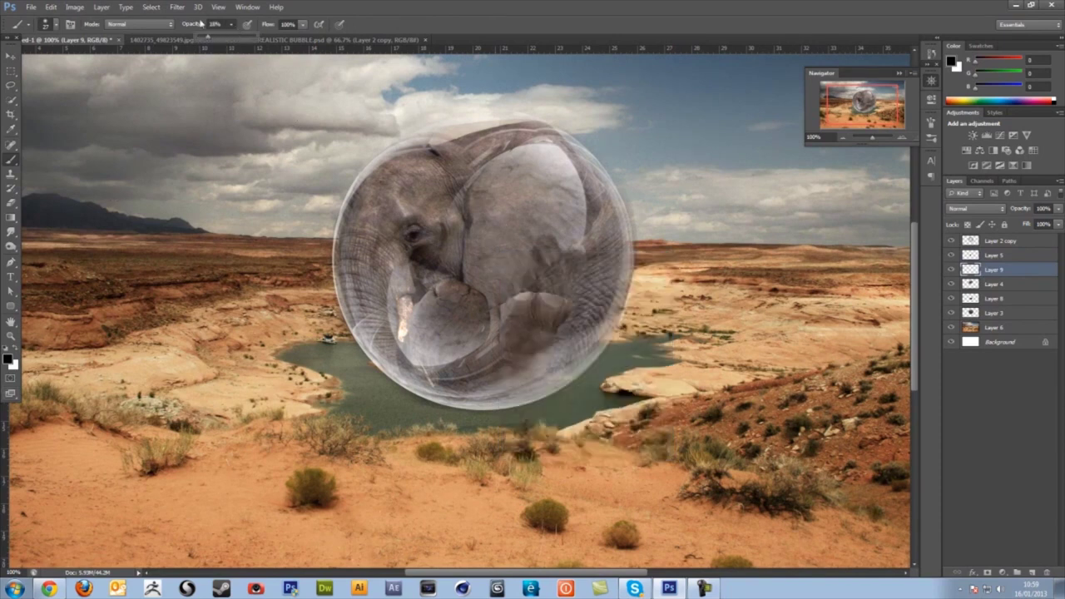
pyautogui.rightClick(487, 275)
pyautogui.click(525, 309)
pyautogui.click(459, 286)
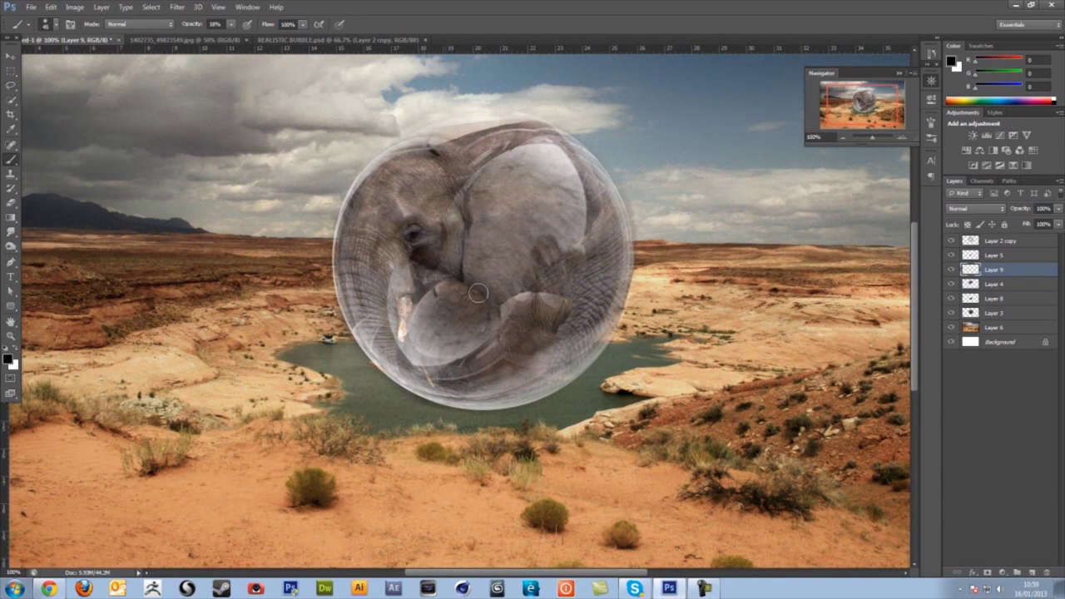
# - Erase the milky reflections over the tusk, round piece, leg and ear on Layer 2 copy with the Eraser at 42% opacity
pyautogui.click(1023, 242)
pyautogui.press('e')
pyautogui.rightClick(475, 261)
pyautogui.press('Return')
pyautogui.moveTo(406, 303)
pyautogui.mouseDown()
pyautogui.moveTo(418, 334)
pyautogui.moveTo(452, 352)
pyautogui.moveTo(467, 336)
pyautogui.moveTo(464, 300)
pyautogui.moveTo(420, 310)
pyautogui.mouseUp()
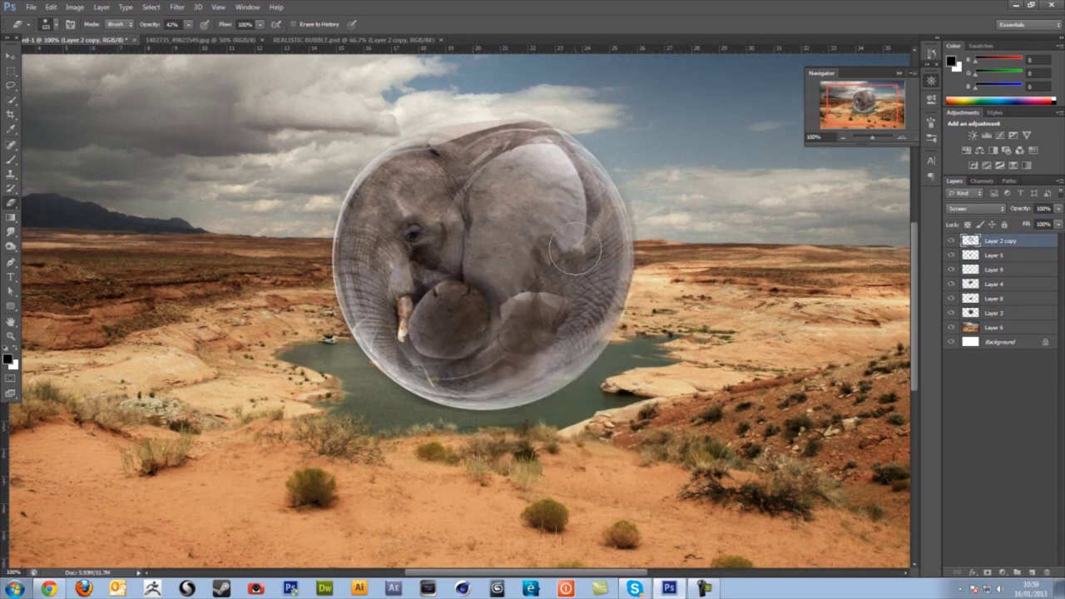
pyautogui.click(471, 363)
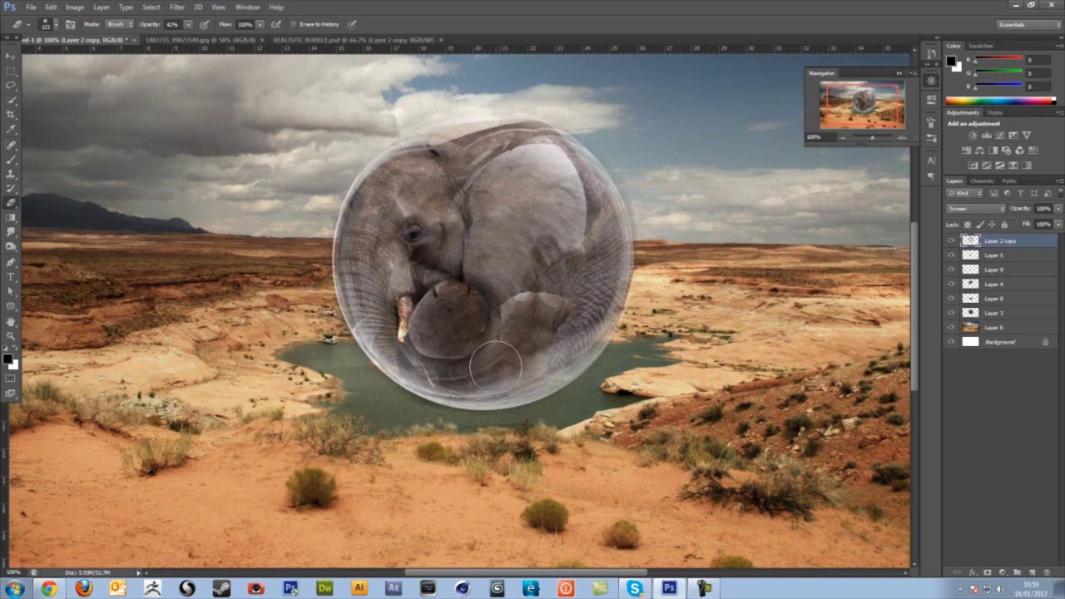
pyautogui.moveTo(544, 244)
pyautogui.mouseDown()
pyautogui.moveTo(582, 185)
pyautogui.moveTo(553, 153)
pyautogui.moveTo(609, 278)
pyautogui.moveTo(592, 162)
pyautogui.moveTo(461, 130)
pyautogui.moveTo(432, 165)
pyautogui.moveTo(499, 158)
pyautogui.moveTo(578, 179)
pyautogui.moveTo(467, 198)
pyautogui.moveTo(494, 175)
pyautogui.moveTo(541, 326)
pyautogui.moveTo(536, 353)
pyautogui.moveTo(386, 370)
pyautogui.mouseUp()
pyautogui.moveTo(374, 329)
pyautogui.mouseDown()
pyautogui.moveTo(374, 313)
pyautogui.moveTo(385, 324)
pyautogui.moveTo(492, 265)
pyautogui.moveTo(503, 180)
pyautogui.mouseUp()
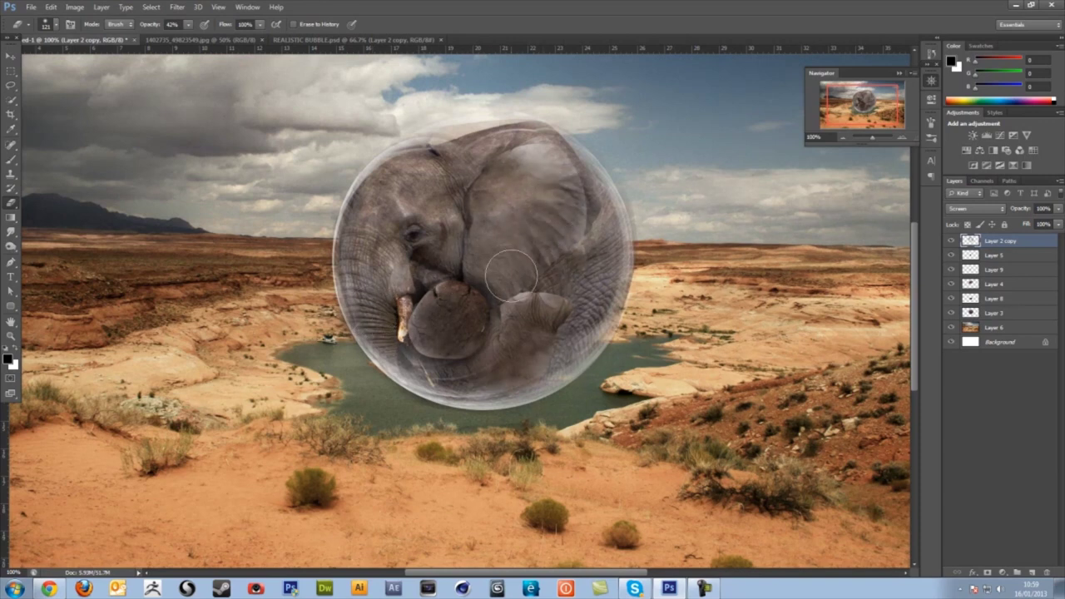
# - Deepen the shadow around the round skin piece by painting more soft black on Layer 9
pyautogui.click(11, 56)
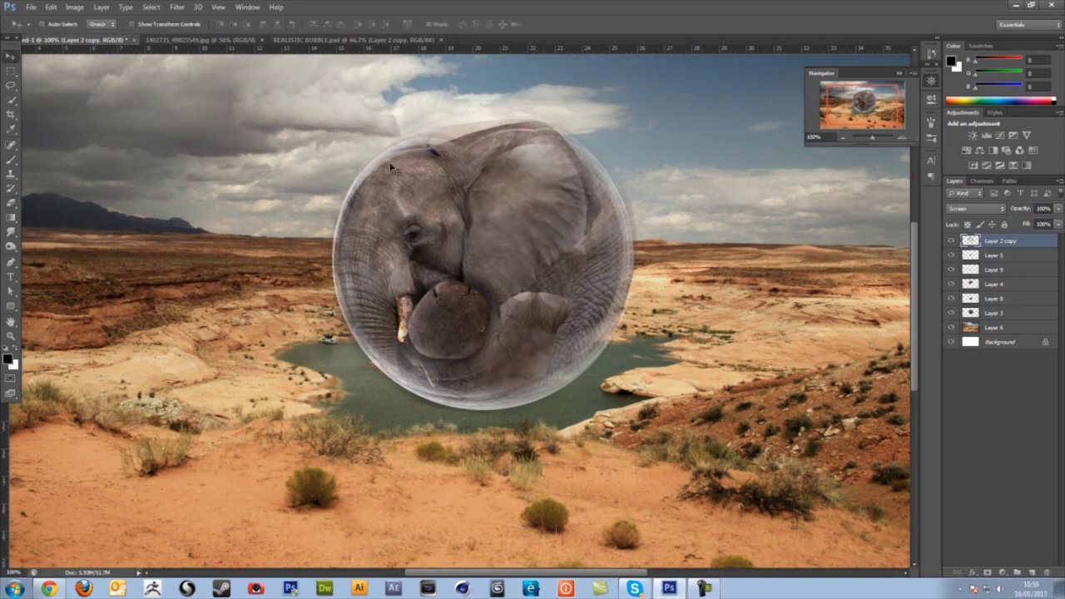
pyautogui.click(984, 255)
pyautogui.click(994, 270)
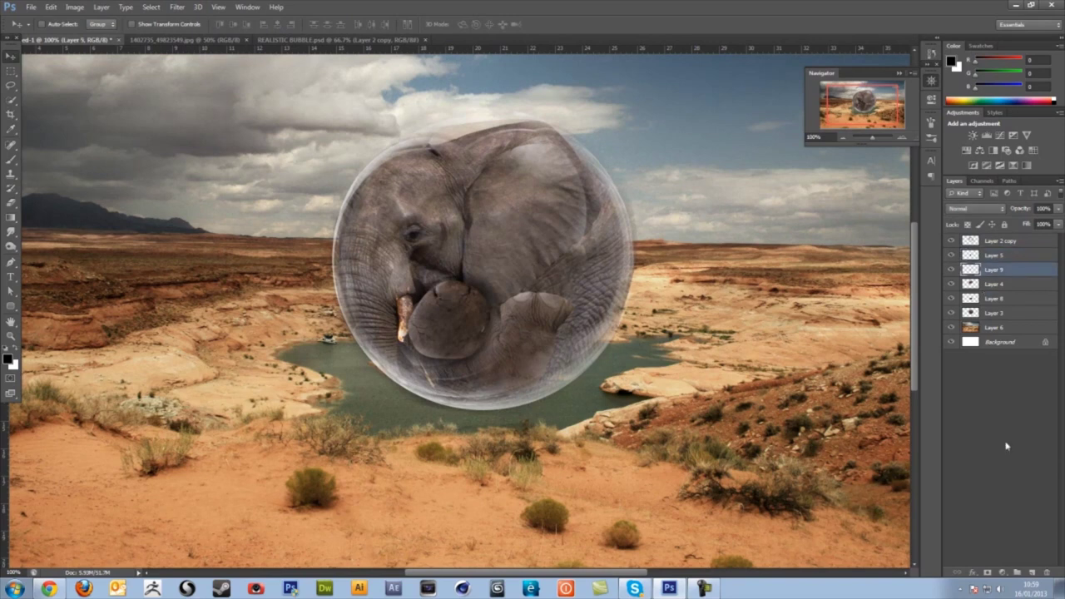
pyautogui.click(11, 158)
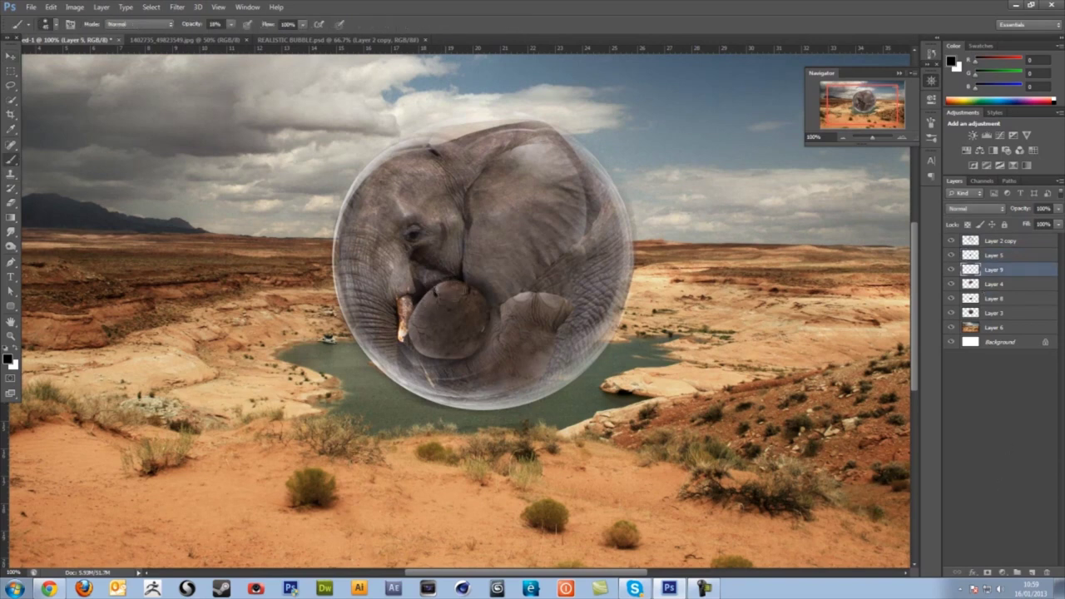
pyautogui.click(479, 295)
pyautogui.moveTo(488, 324)
pyautogui.mouseDown()
pyautogui.moveTo(478, 353)
pyautogui.moveTo(442, 345)
pyautogui.moveTo(480, 339)
pyautogui.moveTo(489, 310)
pyautogui.moveTo(470, 279)
pyautogui.moveTo(483, 302)
pyautogui.moveTo(462, 290)
pyautogui.moveTo(430, 304)
pyautogui.moveTo(430, 330)
pyautogui.moveTo(413, 263)
pyautogui.moveTo(465, 292)
pyautogui.moveTo(424, 300)
pyautogui.moveTo(442, 335)
pyautogui.moveTo(419, 330)
pyautogui.moveTo(413, 349)
pyautogui.moveTo(445, 351)
pyautogui.moveTo(435, 364)
pyautogui.moveTo(477, 351)
pyautogui.moveTo(447, 350)
pyautogui.mouseUp()
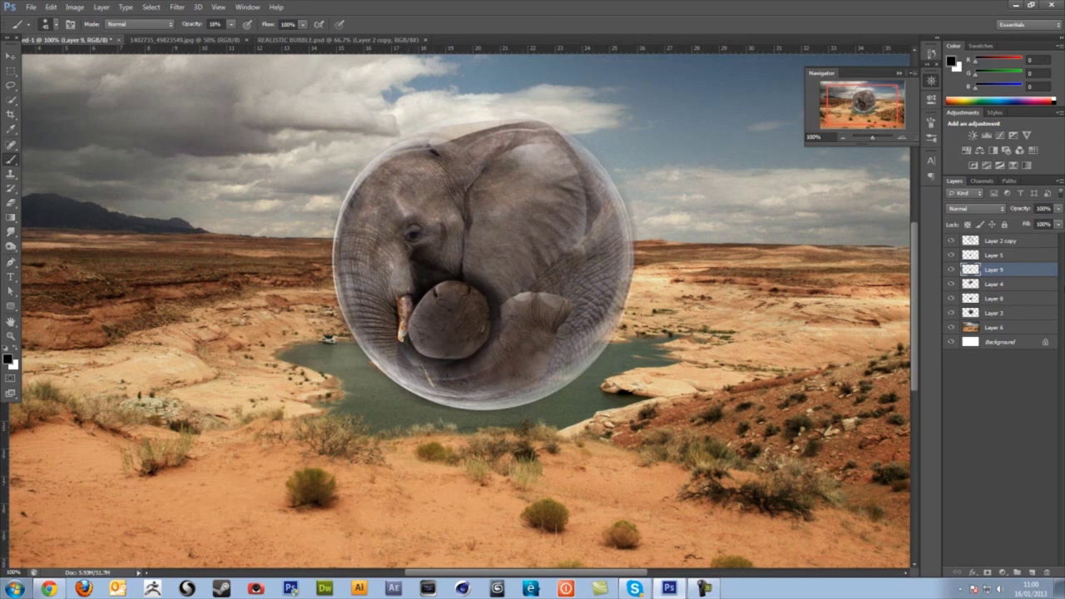
# - Create a new layer above Layer 3 and paint soft black shading behind the leg and along the ear's outer edge
pyautogui.click(993, 256)
pyautogui.click(991, 284)
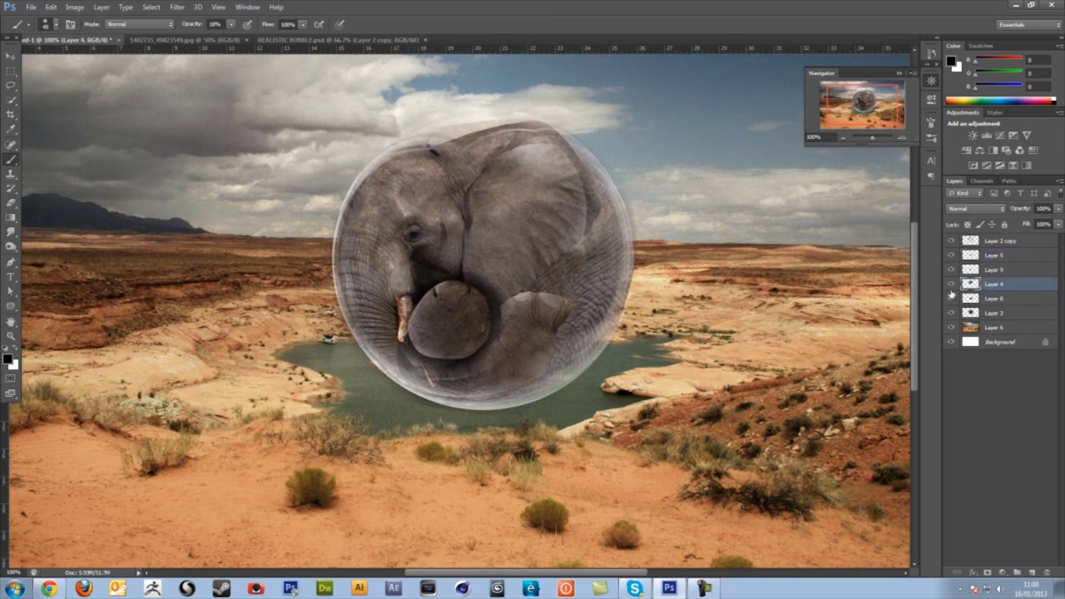
pyautogui.click(951, 285)
pyautogui.click(951, 284)
pyautogui.click(951, 297)
pyautogui.click(951, 298)
pyautogui.click(990, 312)
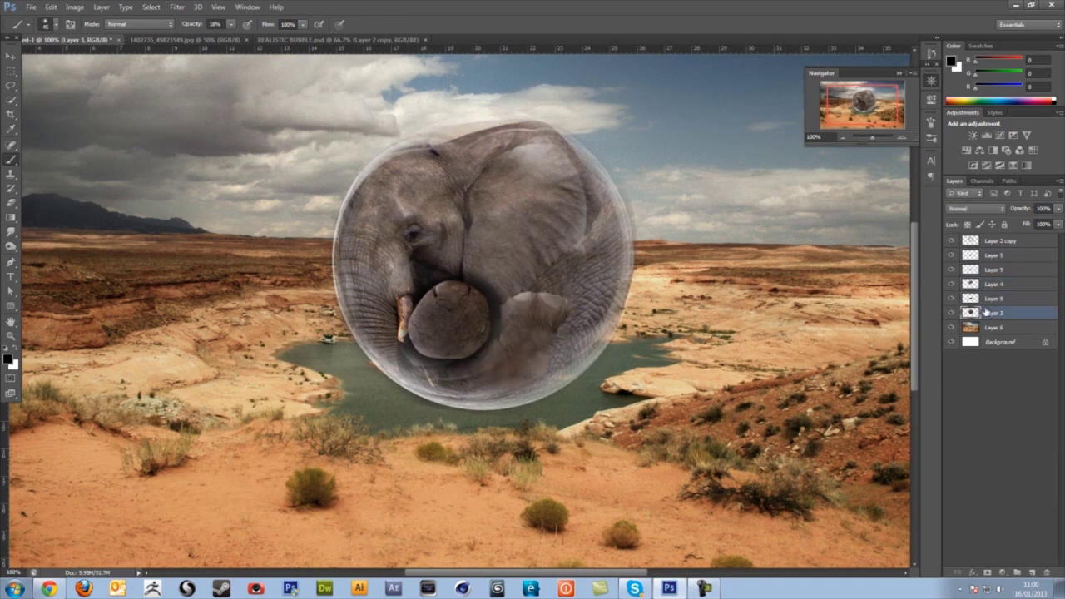
pyautogui.click(1031, 572)
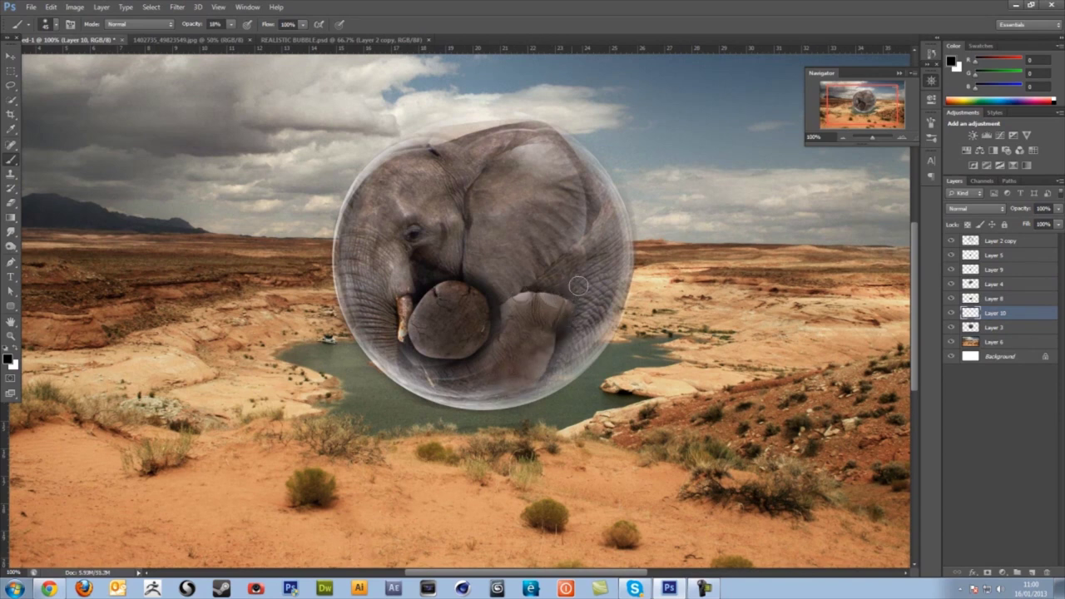
pyautogui.moveTo(546, 292)
pyautogui.mouseDown()
pyautogui.moveTo(533, 268)
pyautogui.moveTo(578, 243)
pyautogui.moveTo(588, 219)
pyautogui.moveTo(562, 237)
pyautogui.moveTo(580, 238)
pyautogui.moveTo(594, 219)
pyautogui.moveTo(587, 163)
pyautogui.mouseUp()
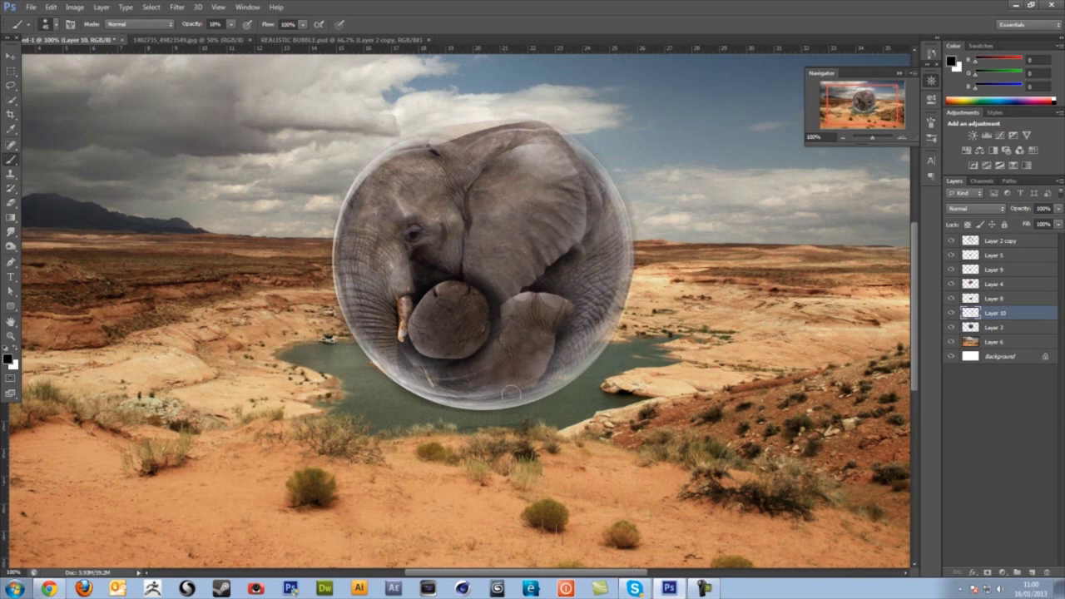
# - Create a new layer above Layer 8 and paint soft black shading over the leg from beneath the ear down to its base
pyautogui.click(992, 283)
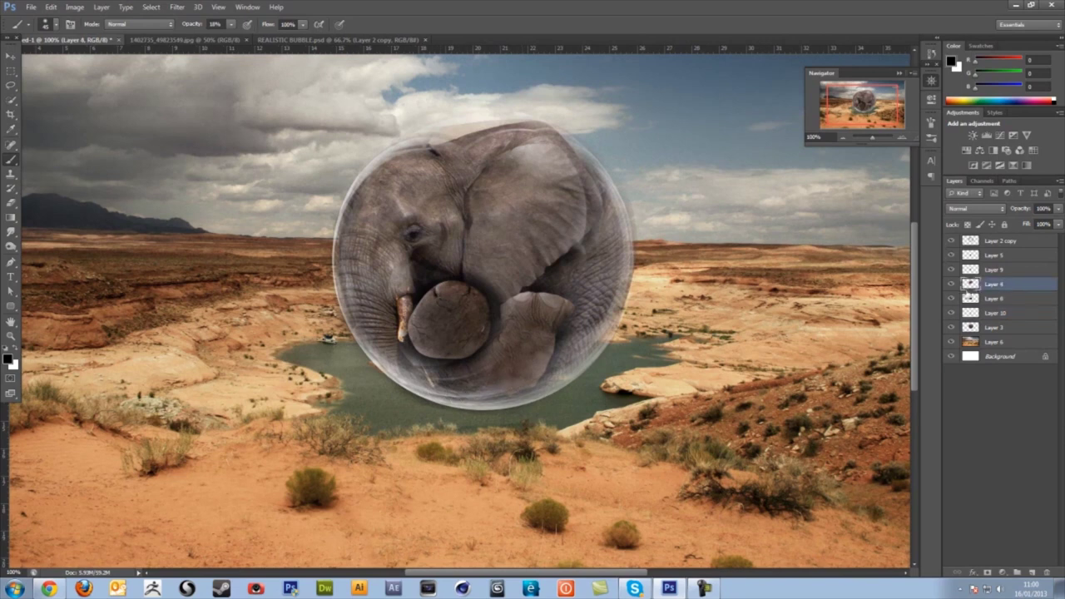
pyautogui.click(997, 300)
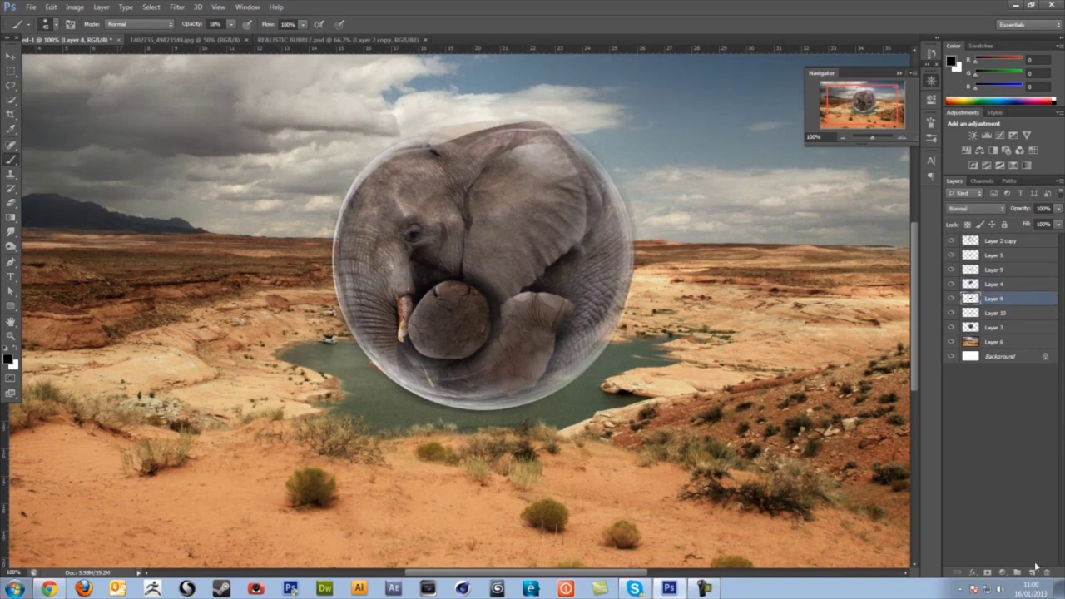
pyautogui.click(1030, 573)
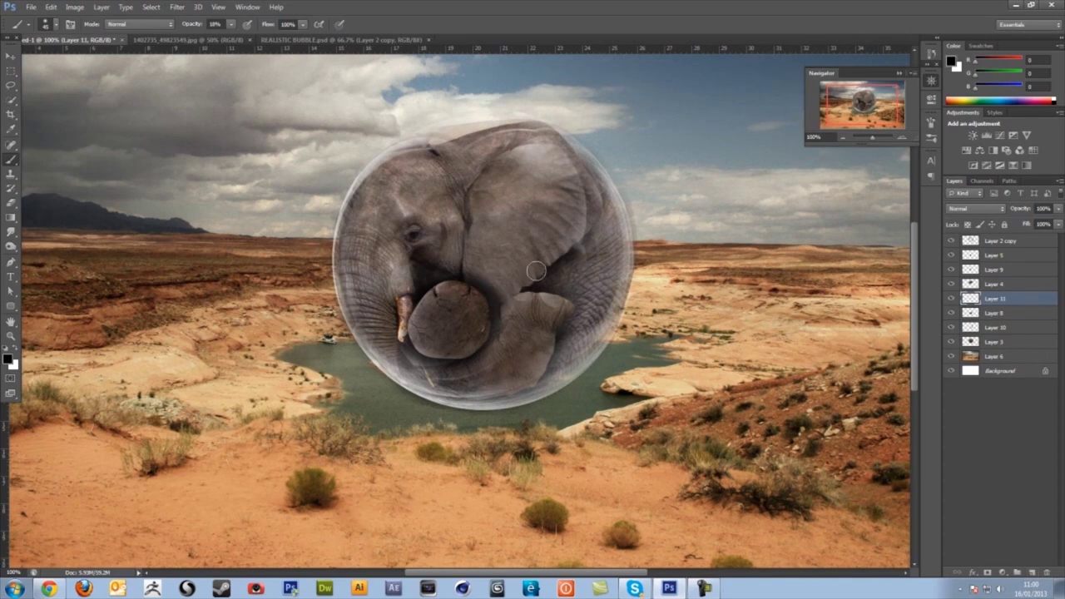
pyautogui.moveTo(538, 271)
pyautogui.mouseDown()
pyautogui.moveTo(534, 353)
pyautogui.moveTo(496, 389)
pyautogui.mouseUp()
# - Create a new layer above Layer 6 and draw a wide, flat elliptical selection on the ground beneath the bubble
pyautogui.click(10, 56)
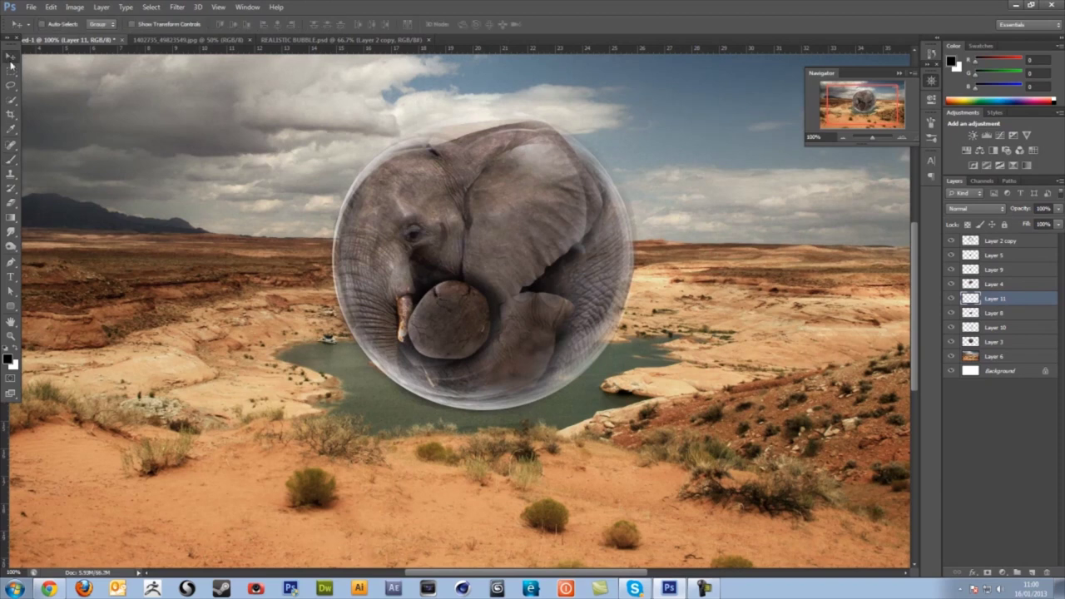
pyautogui.click(843, 137)
pyautogui.click(843, 137)
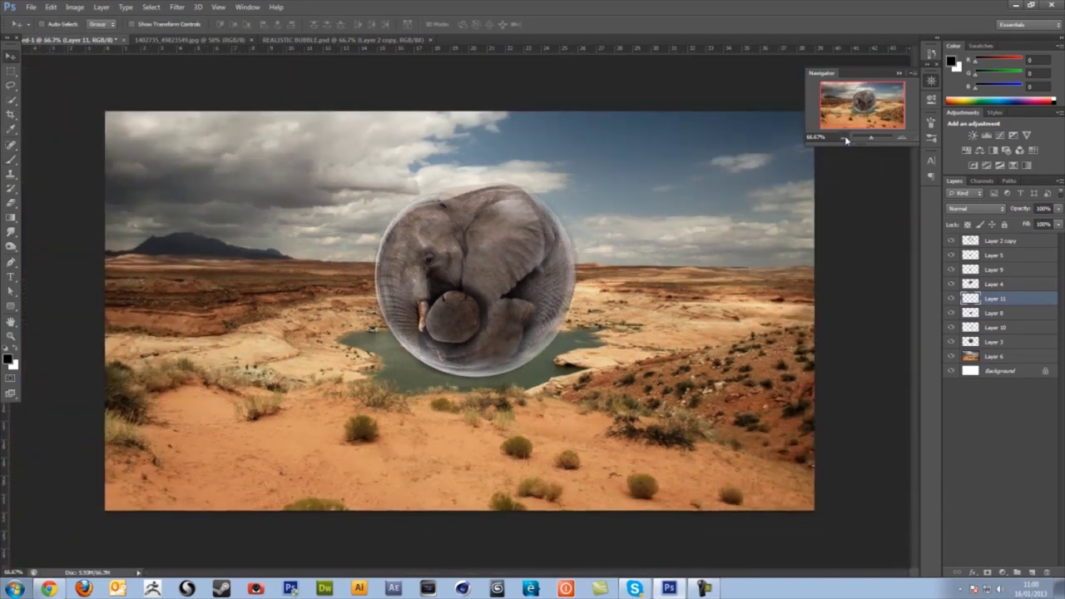
pyautogui.click(995, 358)
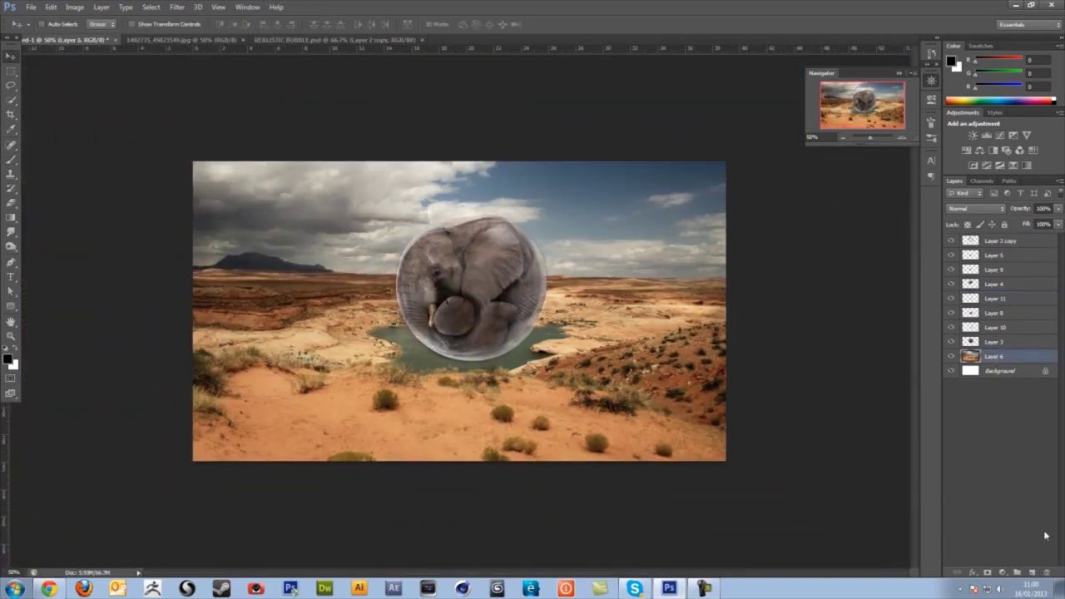
pyautogui.click(1031, 572)
pyautogui.click(10, 72)
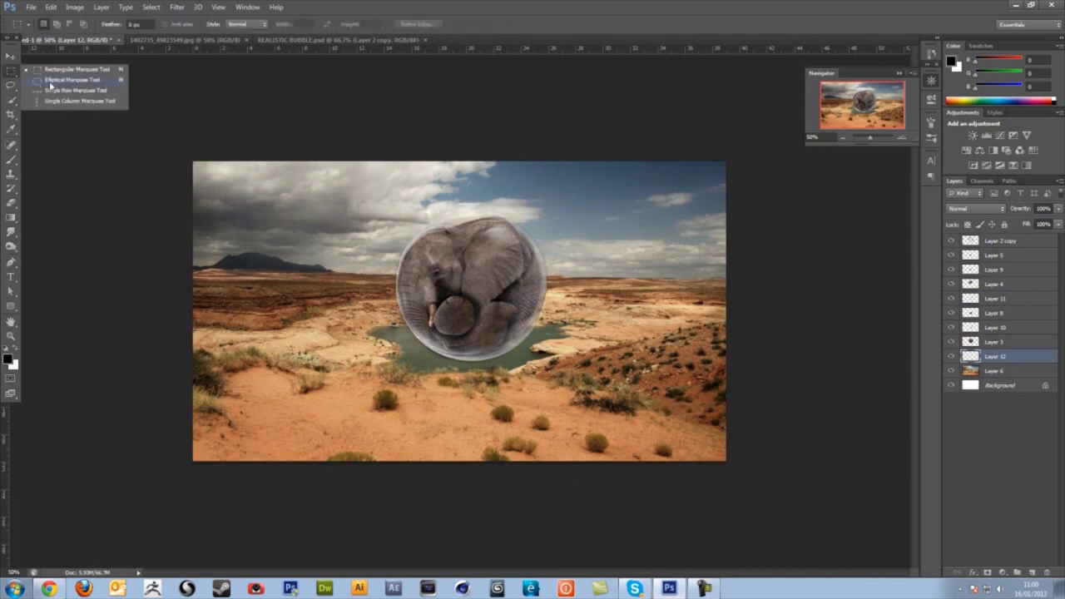
pyautogui.click(53, 80)
pyautogui.moveTo(397, 395); pyautogui.dragTo(533, 434)
# - Fill the elliptical selection with black using the Paint Bucket and deselect it
pyautogui.click(10, 217)
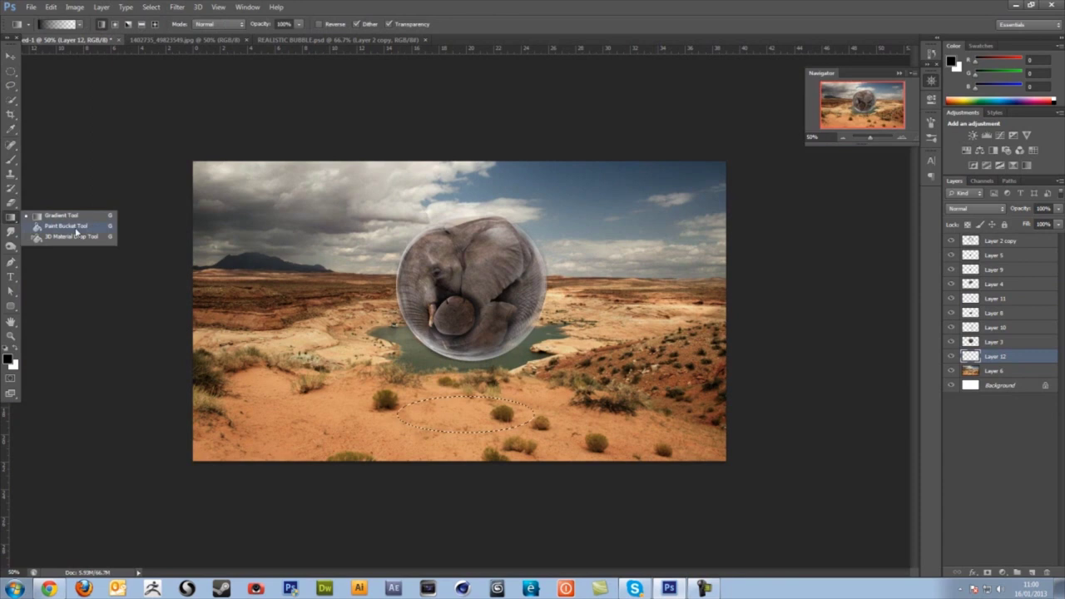
pyautogui.click(78, 229)
pyautogui.click(491, 428)
pyautogui.click(10, 56)
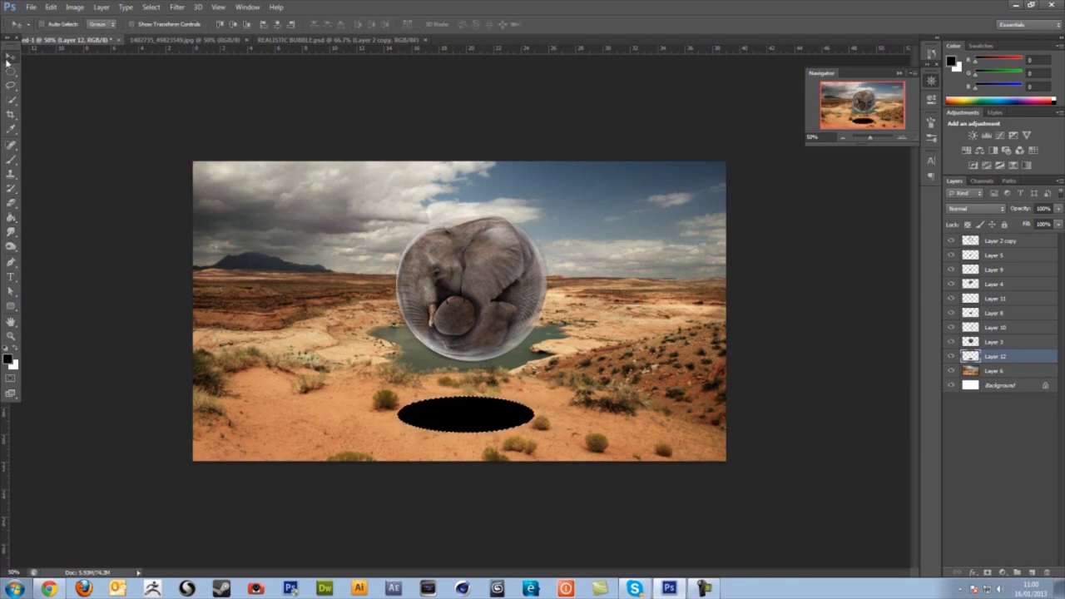
pyautogui.hotkey('ctrl', 'd')
# - Soften the black ellipse with a Gaussian Blur and lower Layer 12's opacity to 49%
pyautogui.click(177, 7)
pyautogui.moveTo(229, 127)
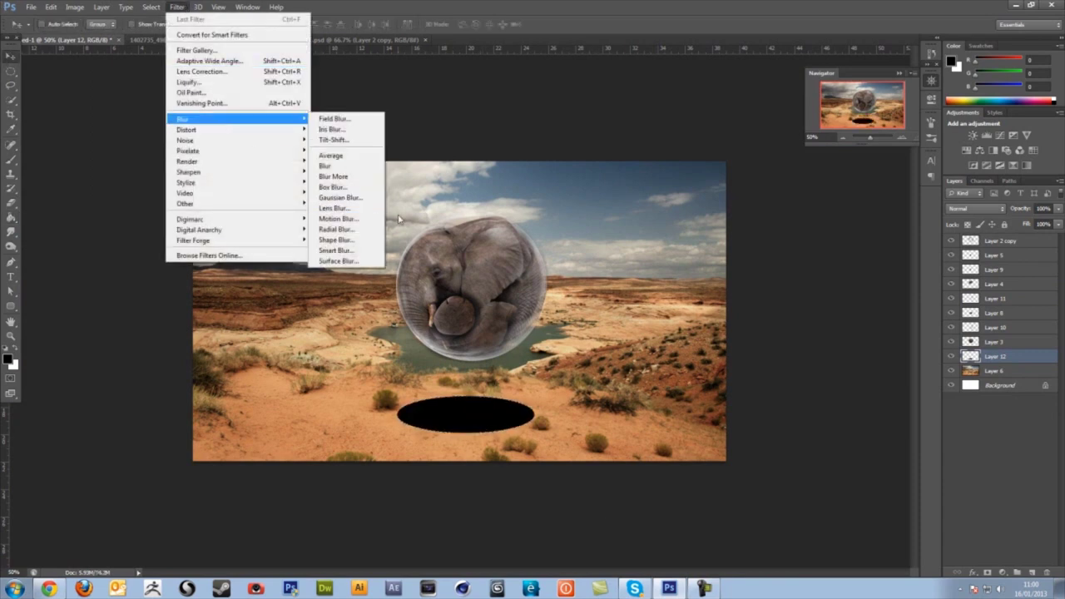
pyautogui.click(366, 197)
pyautogui.moveTo(694, 225); pyautogui.dragTo(701, 223)
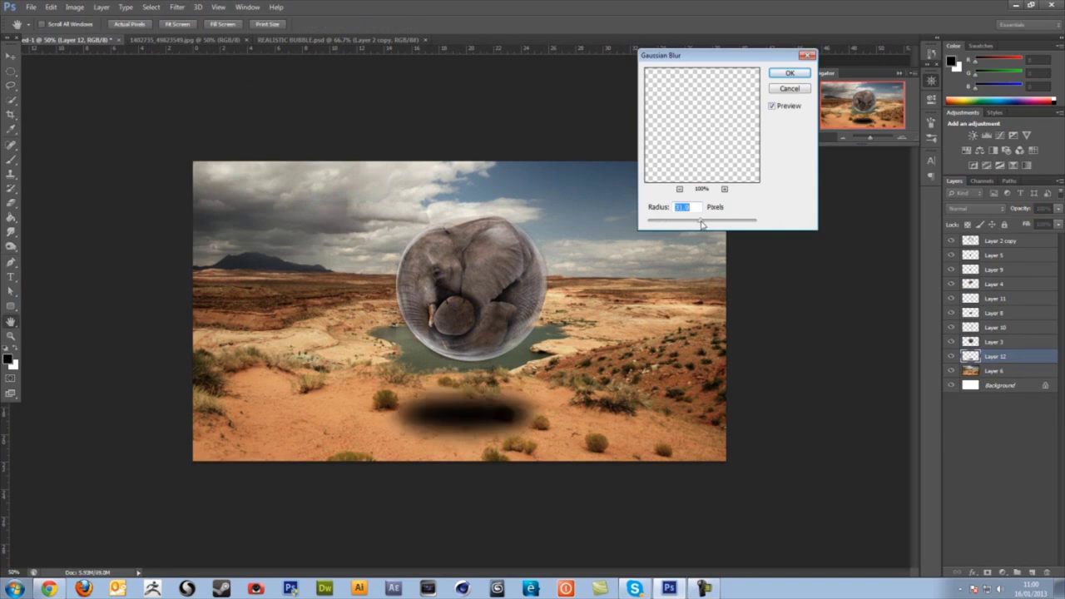
pyautogui.click(787, 73)
pyautogui.click(1057, 208)
pyautogui.moveTo(1019, 221)
pyautogui.mouseDown()
pyautogui.moveTo(1039, 225)
pyautogui.moveTo(1029, 224)
pyautogui.mouseUp()
# - Duplicate the ground shadow, scale the copy down with Free Transform and reduce its opacity to 28%
pyautogui.hotkey('ctrl', 'j')
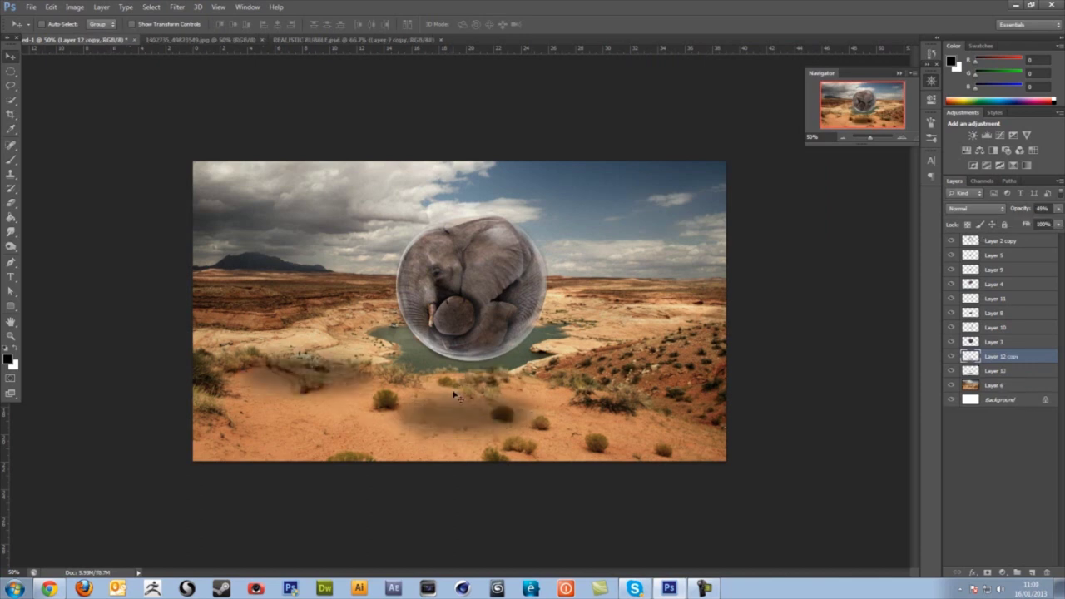
pyautogui.hotkey('ctrl', 't')
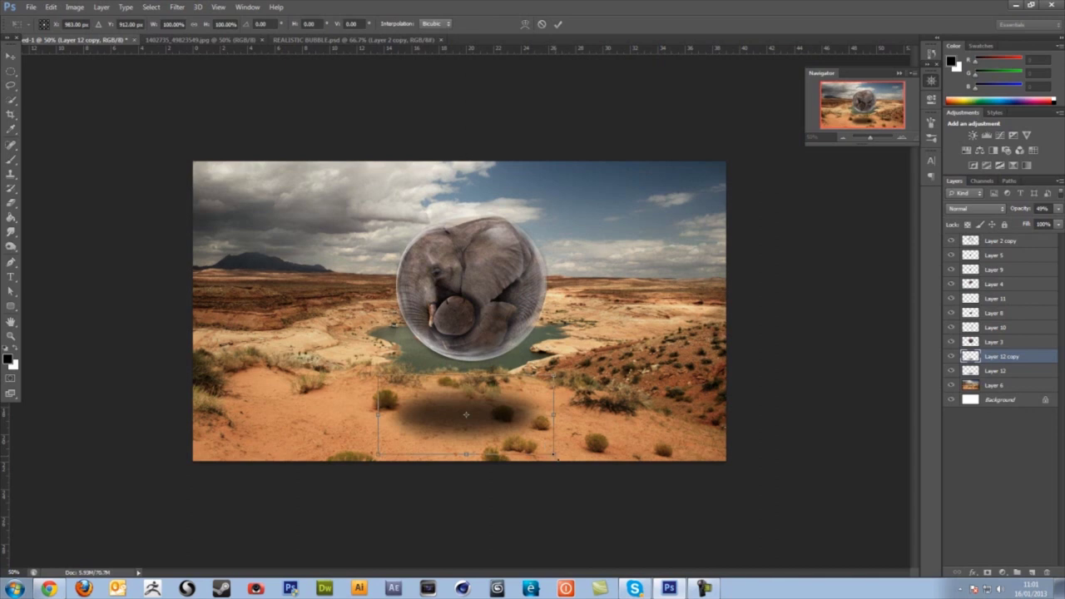
pyautogui.moveTo(553, 456); pyautogui.dragTo(515, 431)
pyautogui.press('Return')
pyautogui.click(1058, 209)
pyautogui.moveTo(1025, 224); pyautogui.dragTo(1020, 224)
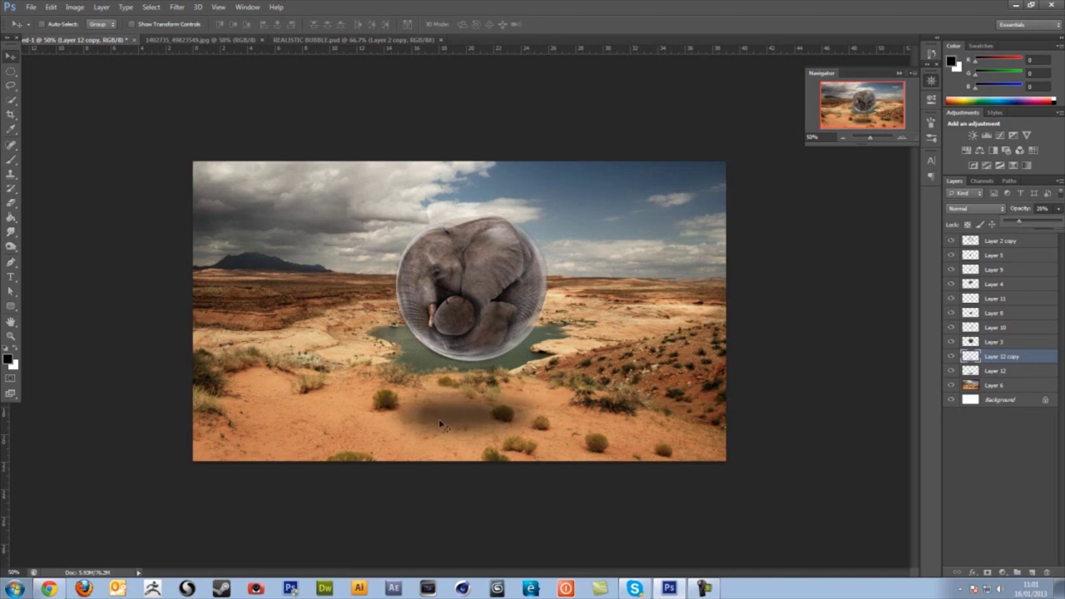
# - Refine the smaller shadow's placement and shape with Free Transform, raise its opacity and select Layer 2 copy
pyautogui.click(456, 418)
pyautogui.hotkey('ctrl', 't')
pyautogui.moveTo(410, 402); pyautogui.dragTo(470, 425)
pyautogui.press('Return')
pyautogui.click(1051, 209)
pyautogui.moveTo(1019, 225); pyautogui.dragTo(1030, 225)
pyautogui.click(1016, 241)
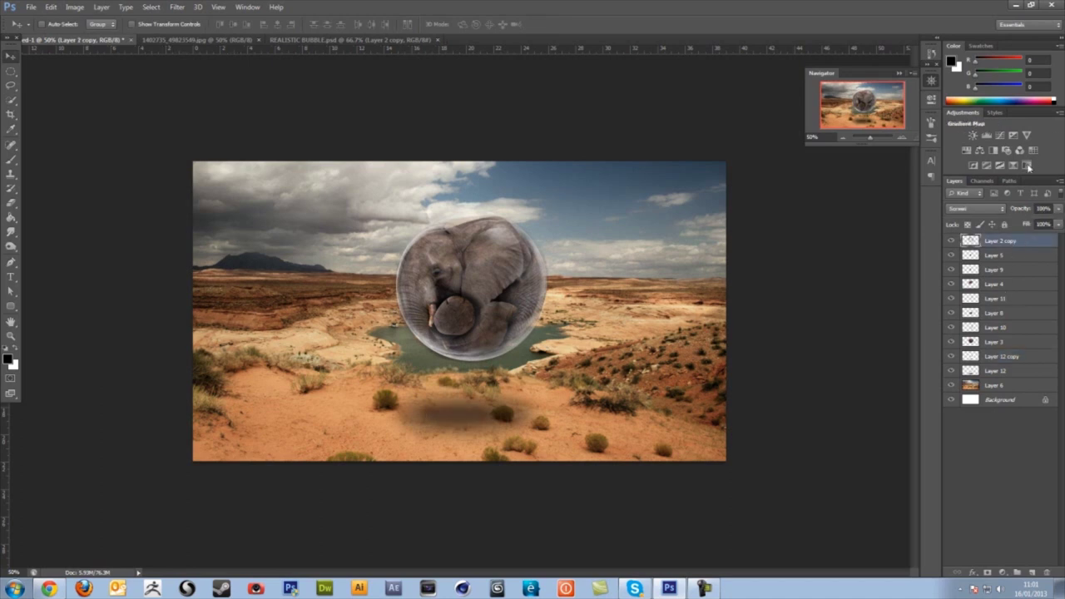
# - Add a black-to-white Gradient Map adjustment layer above Layer 2 copy, blend it in Soft Light and reduce its opacity to about 80%
pyautogui.click(1022, 164)
pyautogui.click(899, 92)
pyautogui.click(975, 207)
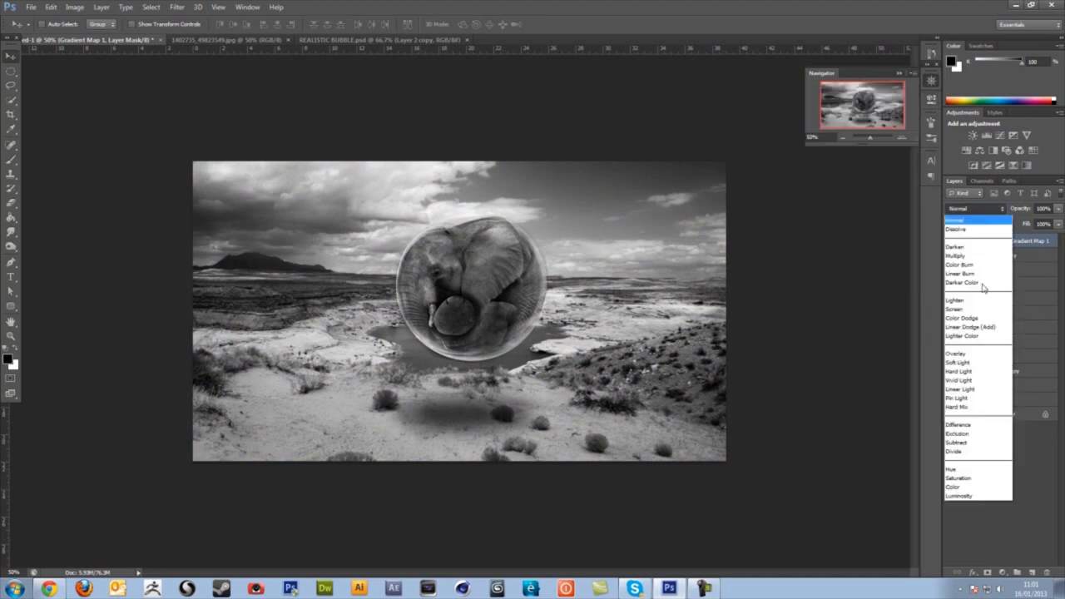
pyautogui.click(990, 349)
pyautogui.click(1049, 208)
pyautogui.moveTo(1047, 224); pyautogui.dragTo(1038, 223)
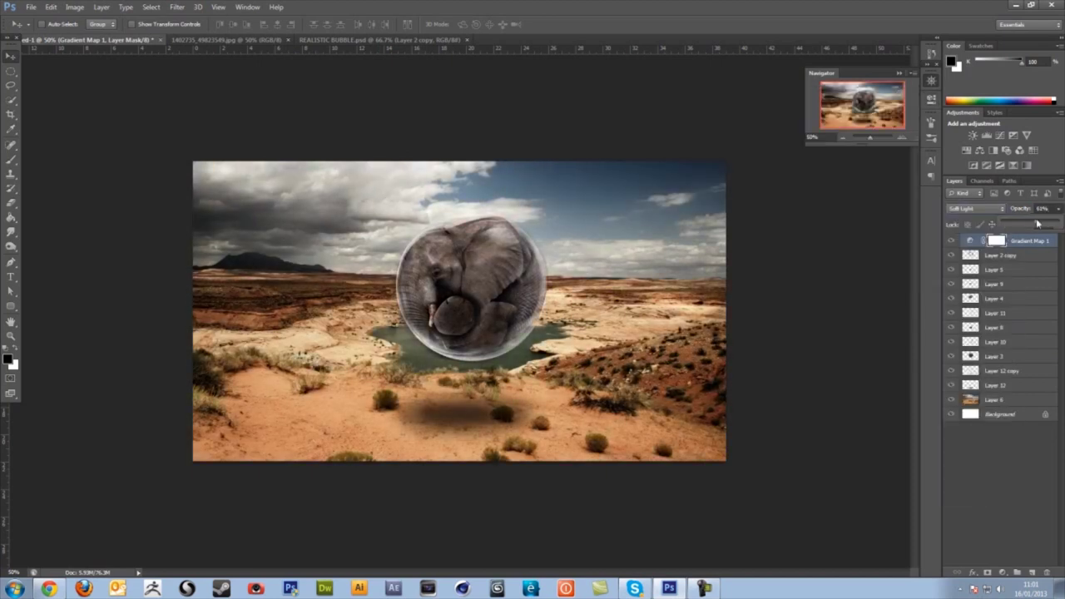
# - Add a second Gradient Map with the dark teal to tan preset, set it to Soft Light and lower its opacity
pyautogui.click(1014, 165)
pyautogui.click(831, 127)
pyautogui.scroll(-5, 857, 304)
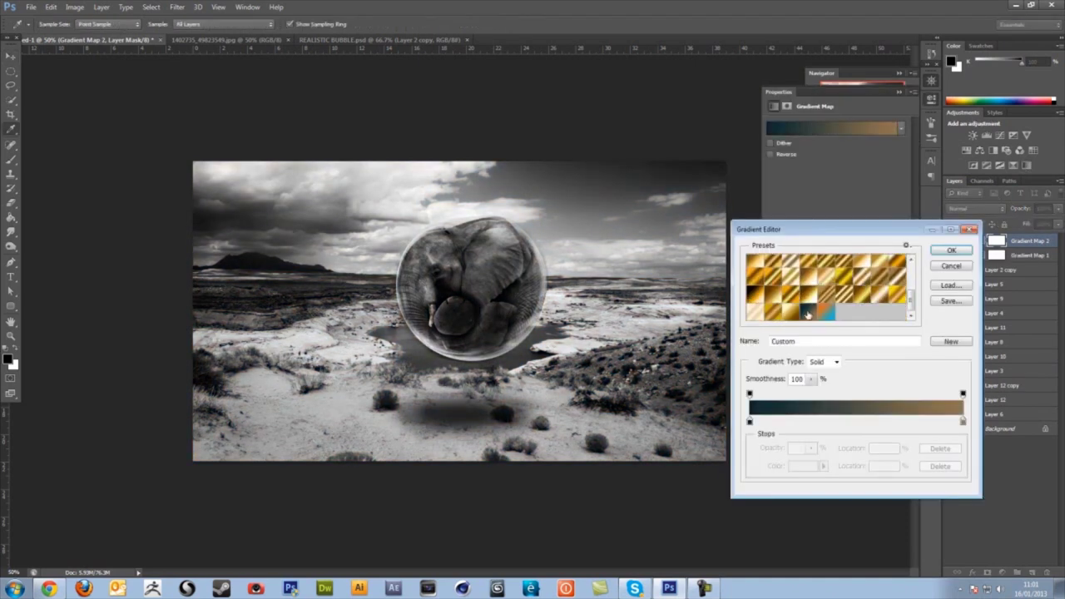
pyautogui.click(832, 311)
pyautogui.click(961, 251)
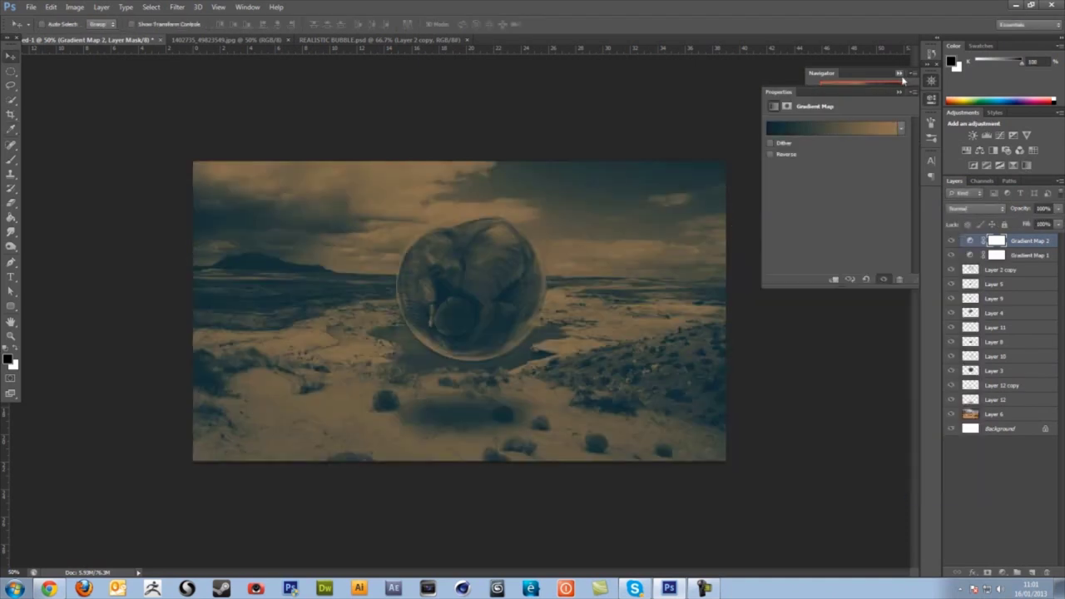
pyautogui.click(983, 207)
pyautogui.click(974, 366)
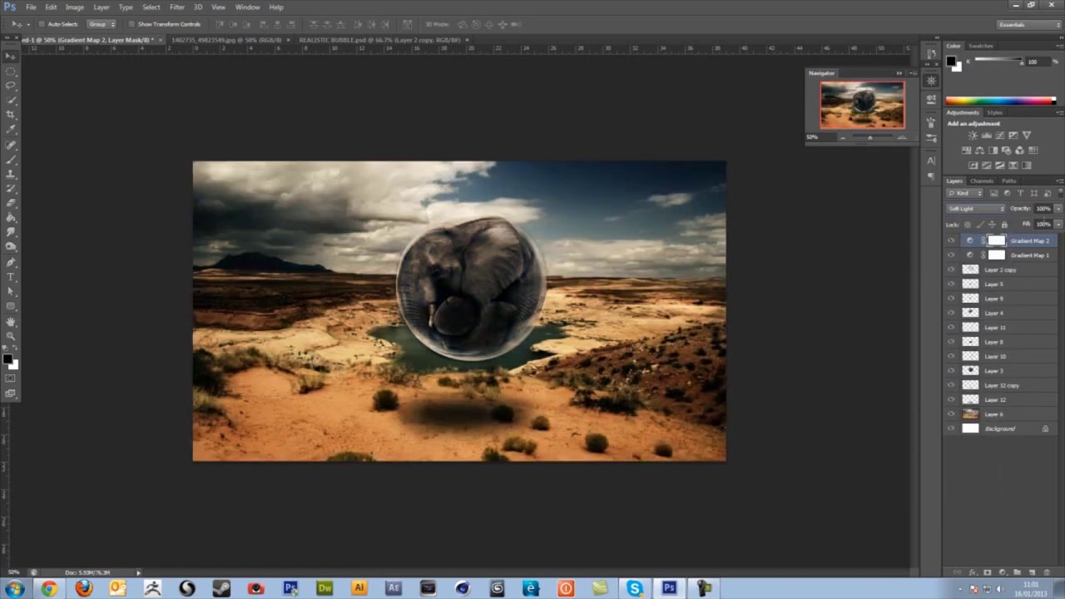
pyautogui.moveTo(1060, 211); pyautogui.dragTo(1030, 222)
# - Create a new layer above the gradient maps and set the foreground color to orange (R 241, G 150, B 60)
pyautogui.click(1030, 572)
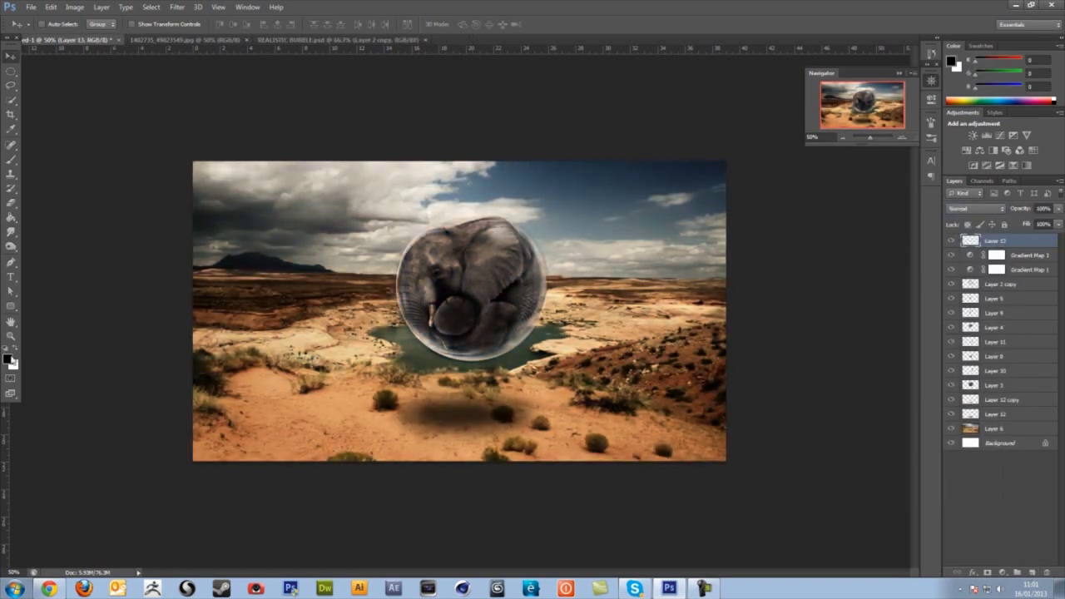
pyautogui.click(9, 360)
pyautogui.click(928, 429)
pyautogui.click(879, 308)
pyautogui.click(1036, 296)
# - Brush orange light over the elephant and sky with a large soft brush at 18% opacity, and set the new layer to Soft Light
pyautogui.click(12, 159)
pyautogui.rightClick(629, 245)
pyautogui.click(744, 267)
pyautogui.moveTo(504, 206)
pyautogui.mouseDown()
pyautogui.moveTo(473, 227)
pyautogui.moveTo(494, 173)
pyautogui.moveTo(571, 267)
pyautogui.moveTo(538, 277)
pyautogui.moveTo(373, 141)
pyautogui.mouseUp()
pyautogui.click(975, 208)
pyautogui.click(969, 361)
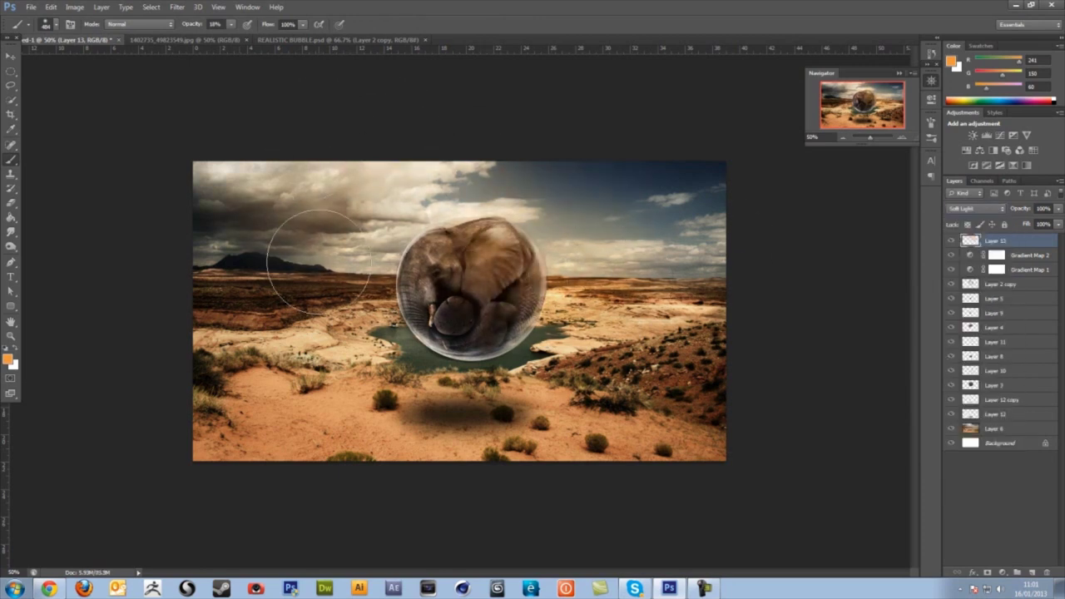
pyautogui.press('v')
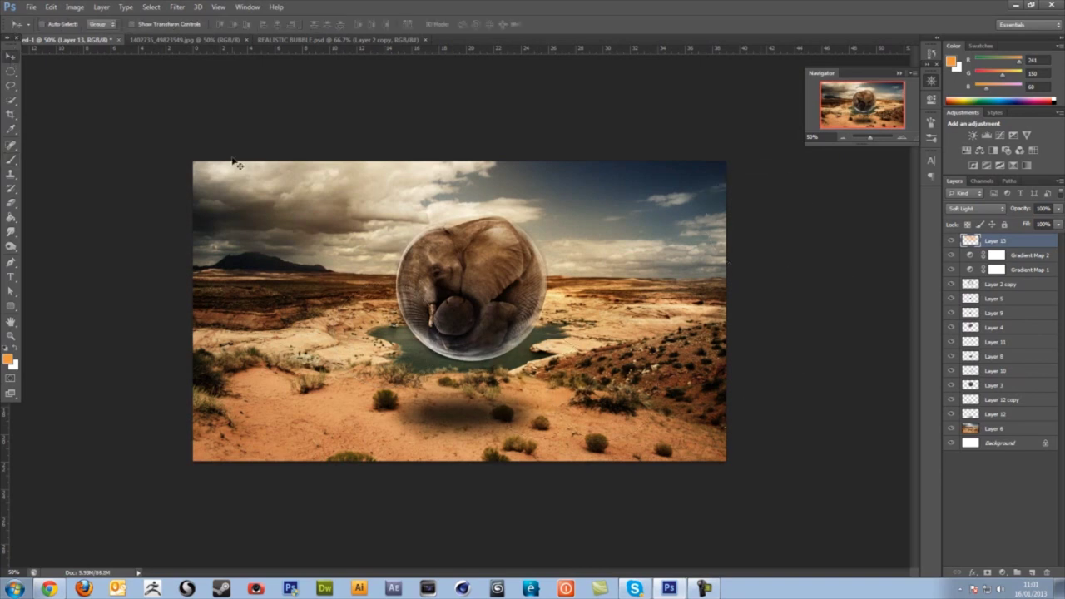
pyautogui.click(901, 138)
pyautogui.click(901, 138)
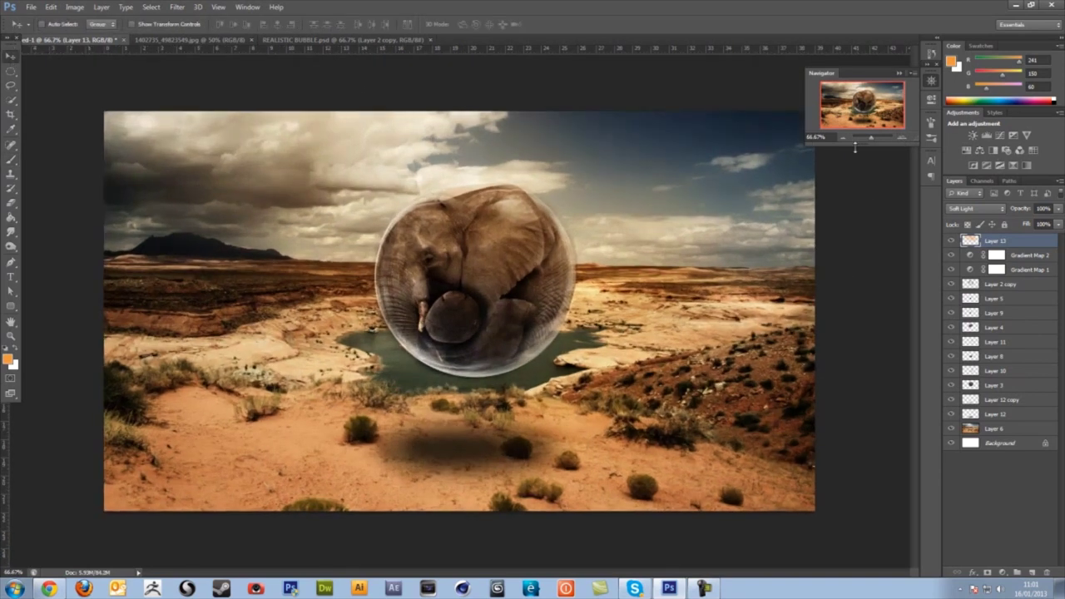
pyautogui.click(703, 589)
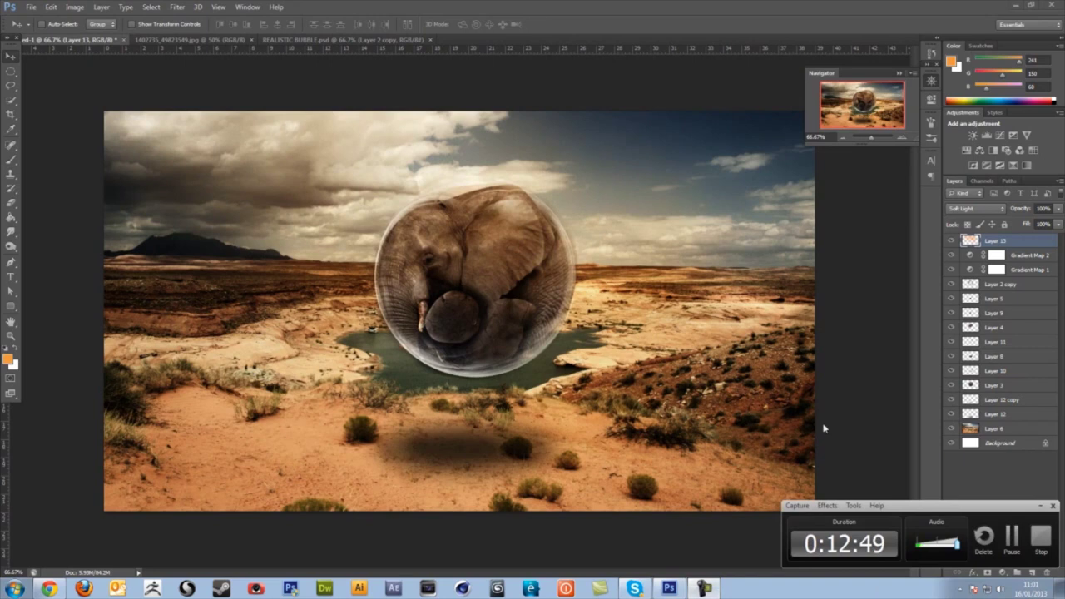
pyautogui.click(841, 138)
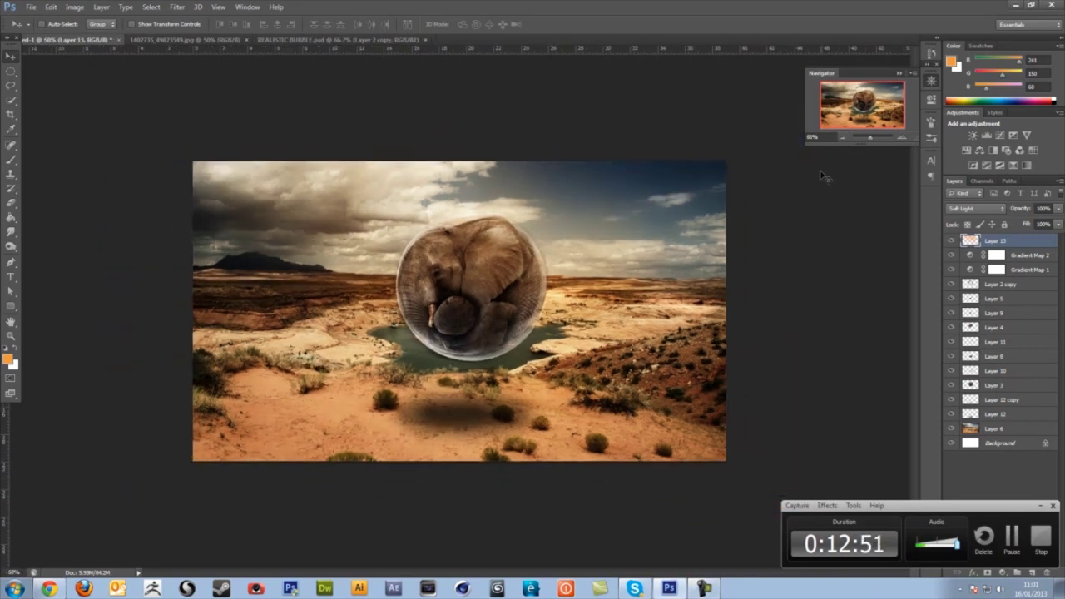
pyautogui.click(901, 138)
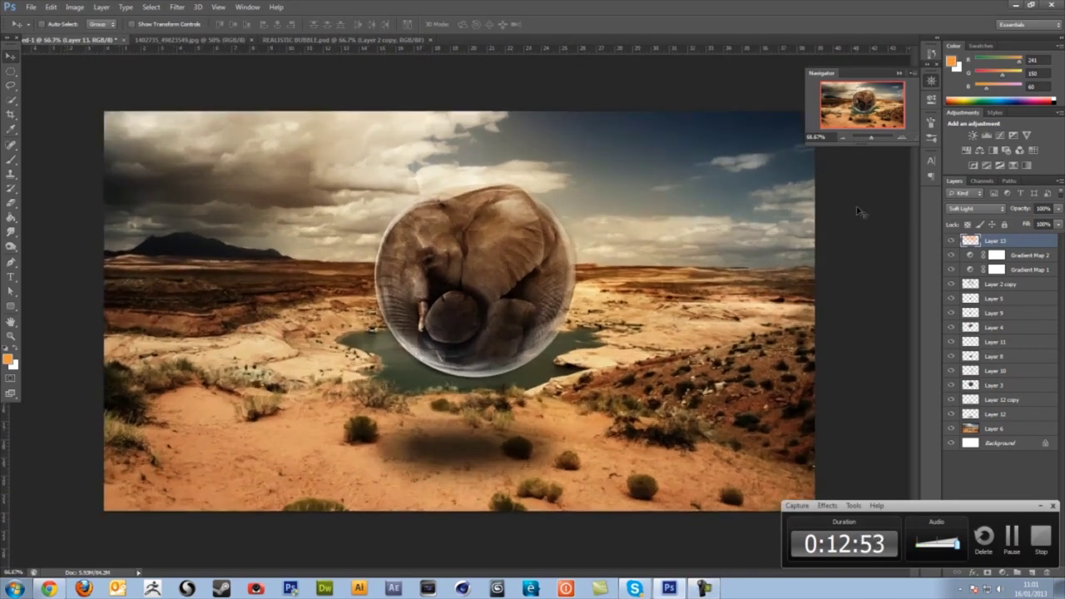
pyautogui.click(841, 138)
pyautogui.click(901, 138)
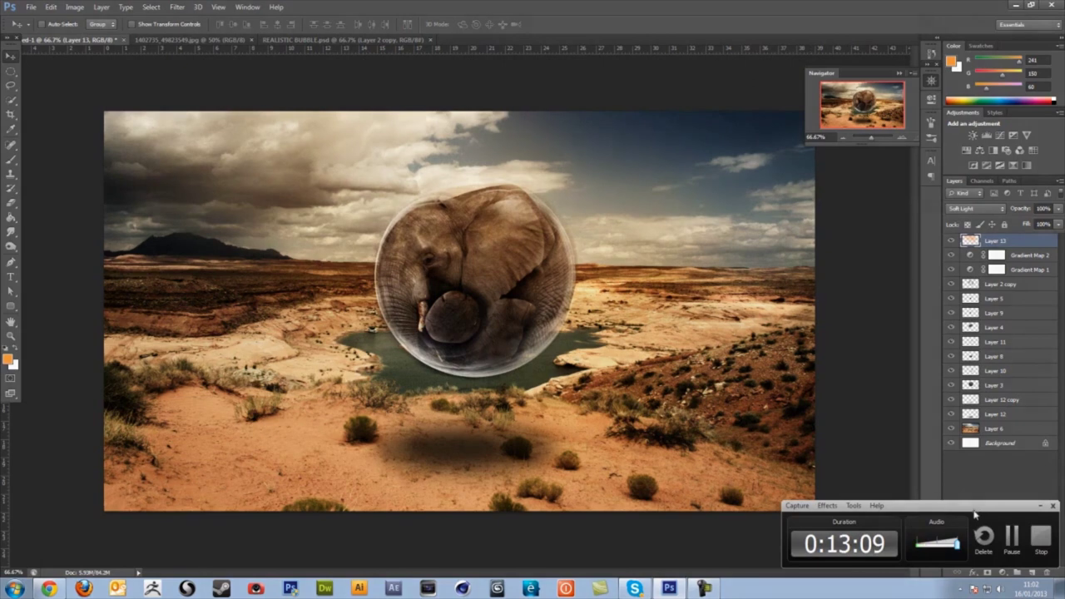
pyautogui.moveTo(986, 507); pyautogui.dragTo(834, 372)
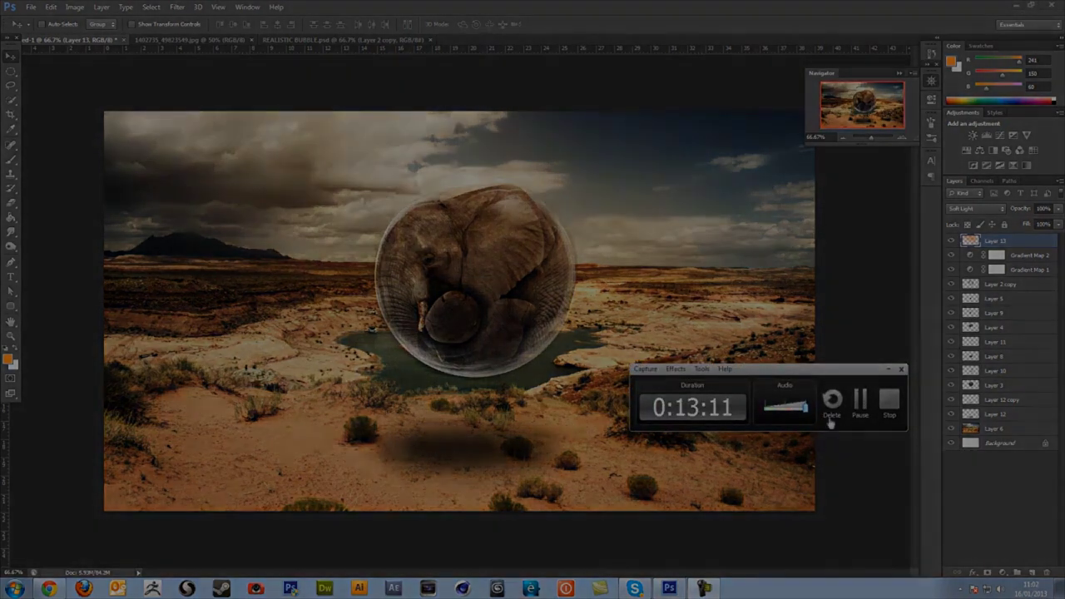